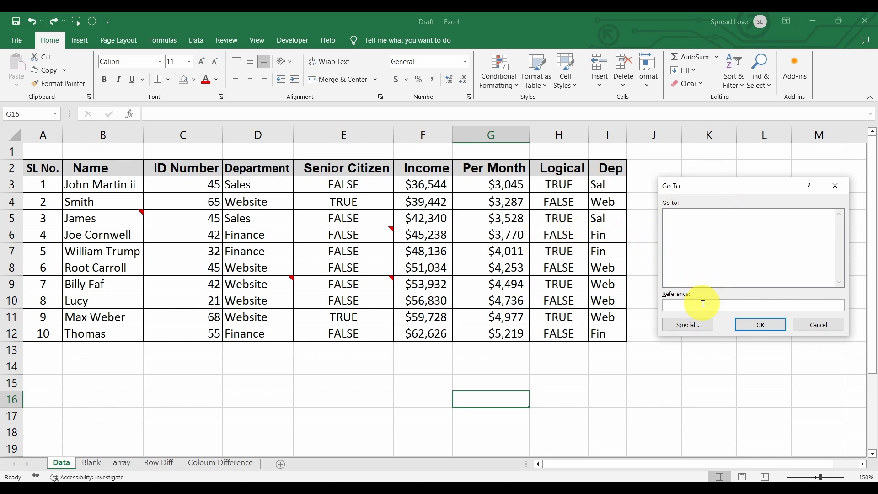
Jump to cell A10 using Go To.
text(a10)
click(753, 325)
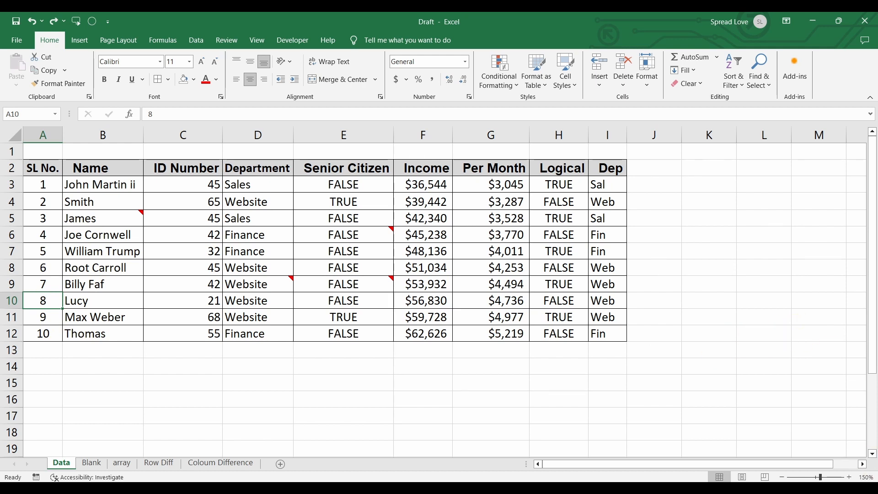
Examine the selection options offered by Go To Special, reached from Go To, without applying any.
key(ctrl+g)
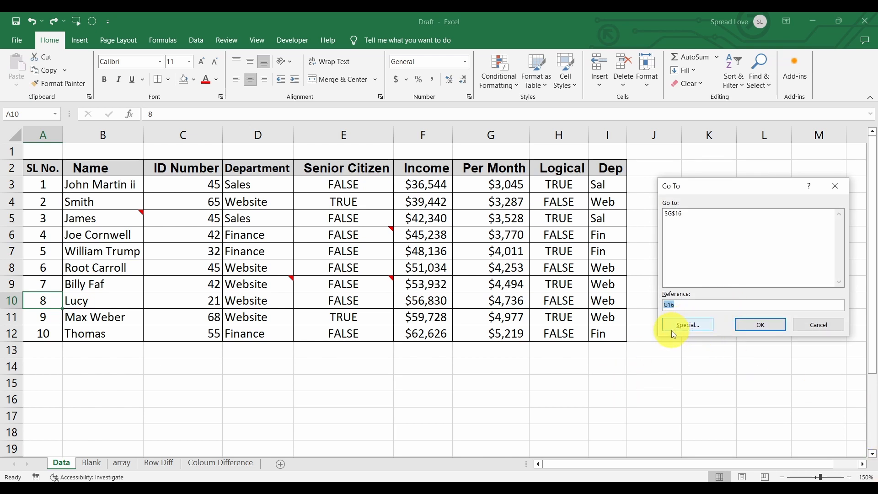
click(682, 325)
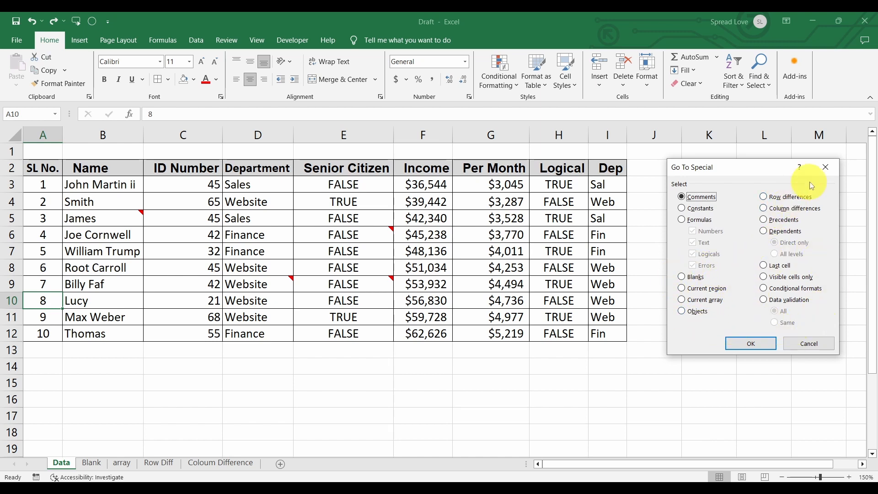
click(830, 171)
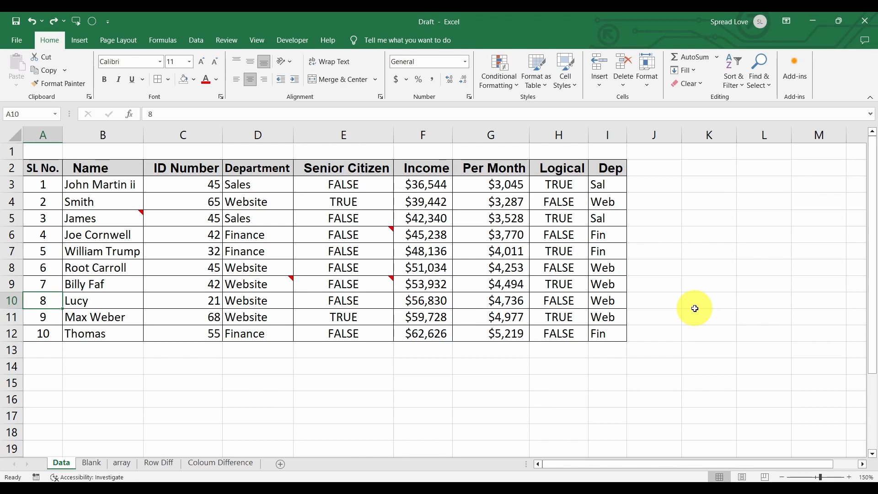
key(ctrl+g)
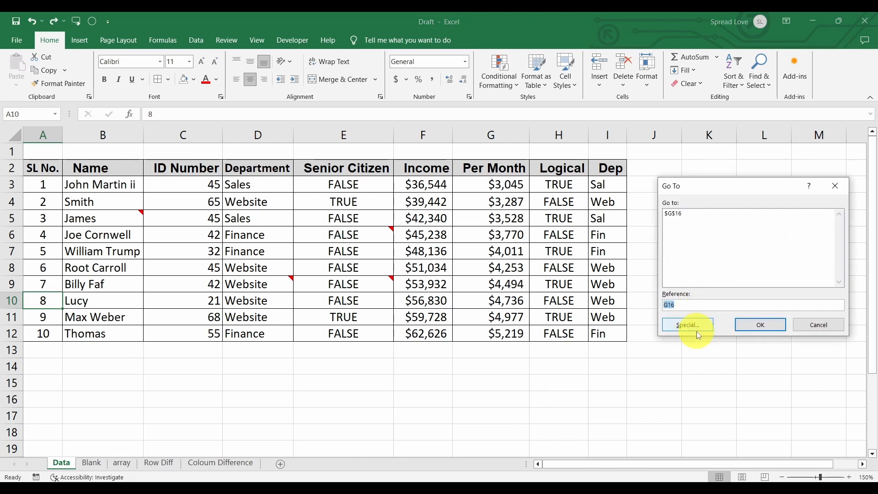
click(695, 326)
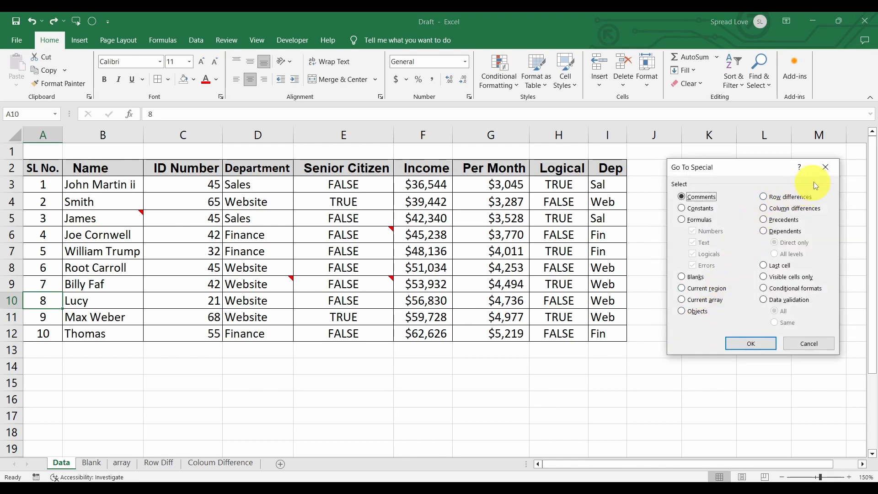
click(824, 167)
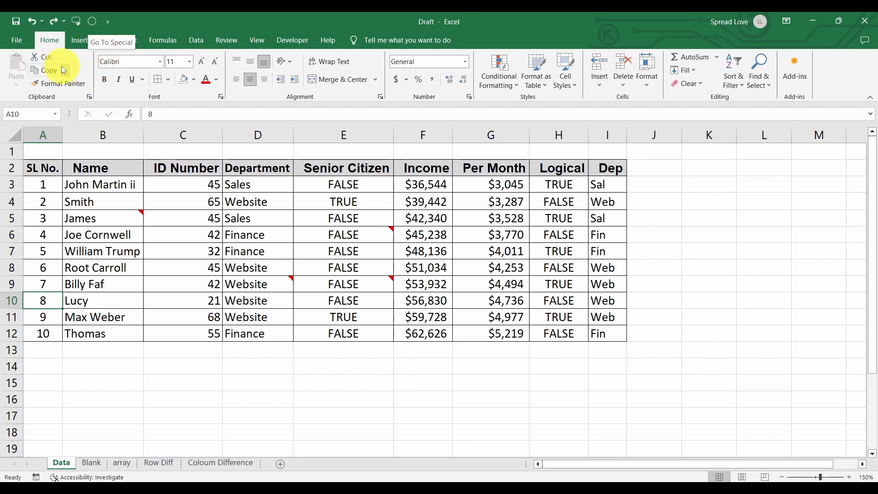
Try to add the Go To Special command from the All Commands list to the Quick Access Toolbar.
click(20, 42)
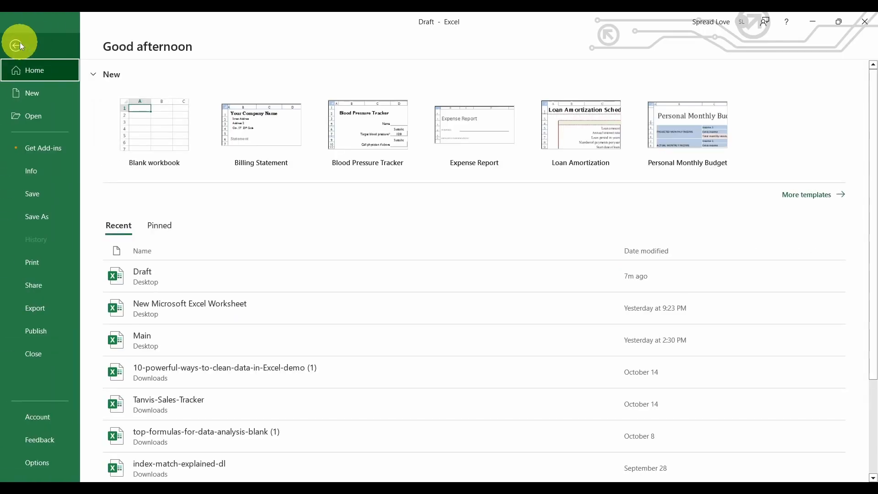
click(43, 465)
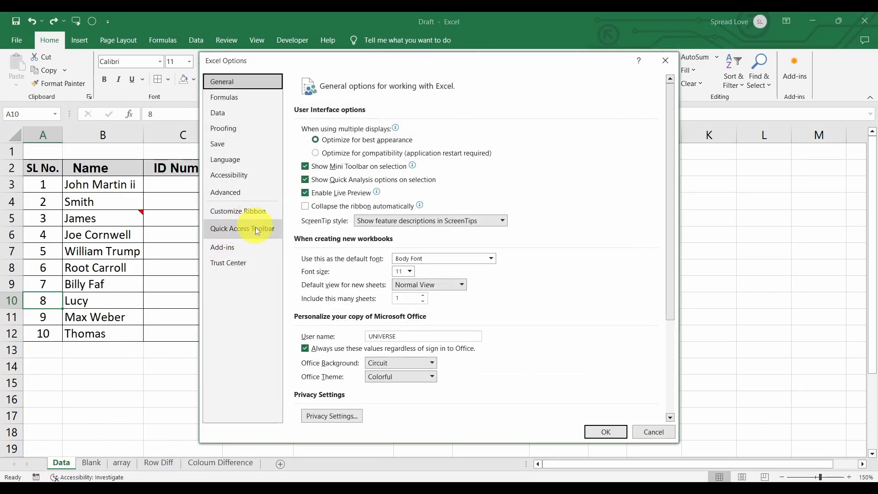
click(253, 228)
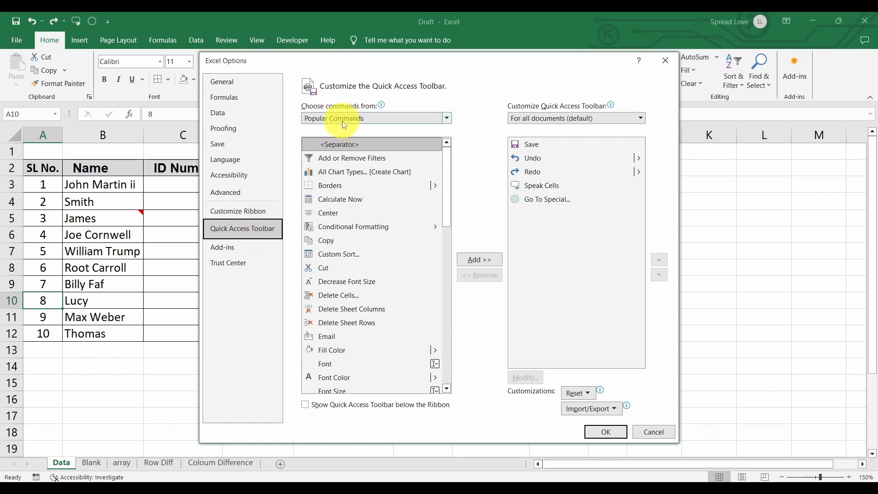
click(446, 118)
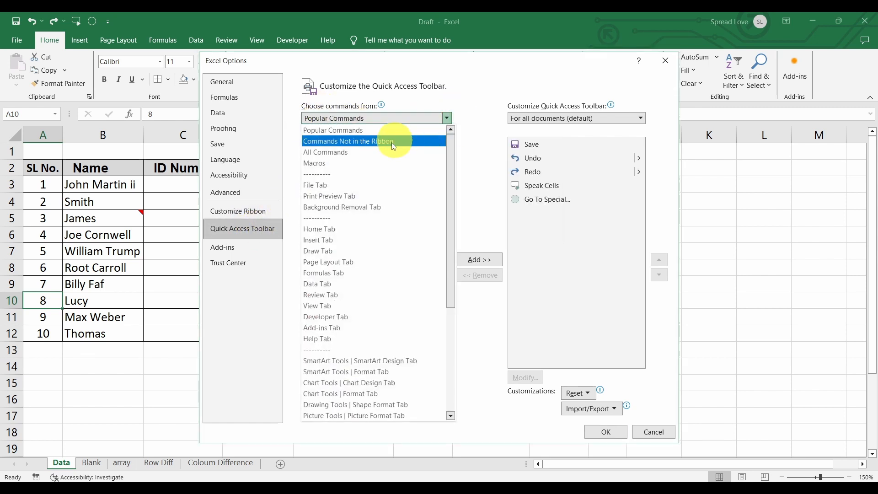
click(358, 153)
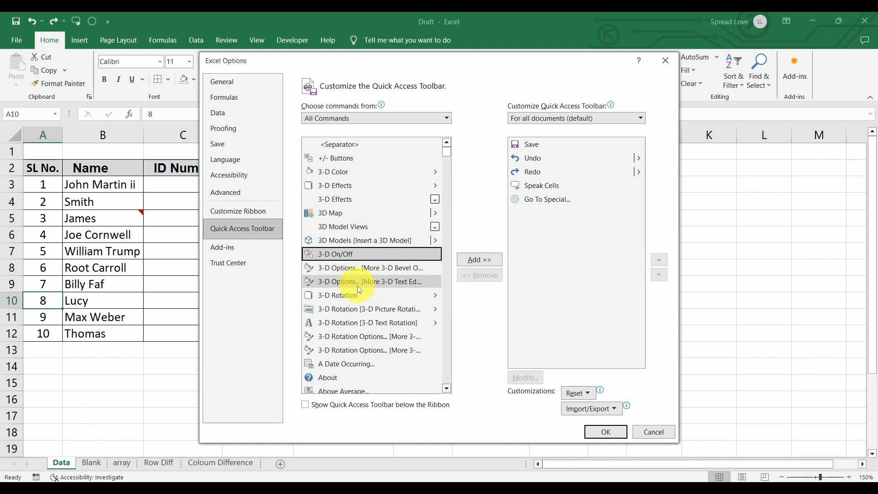
scroll(358, 285, down, 20)
scroll(357, 286, down, 4)
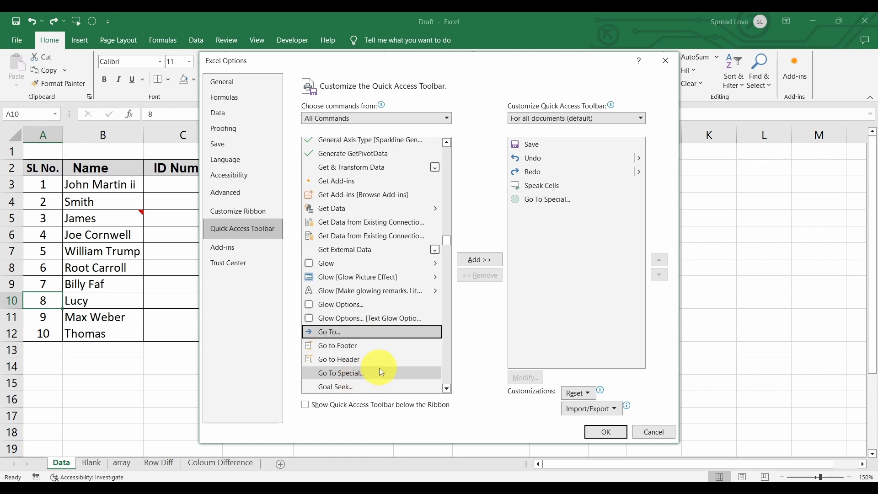
click(348, 374)
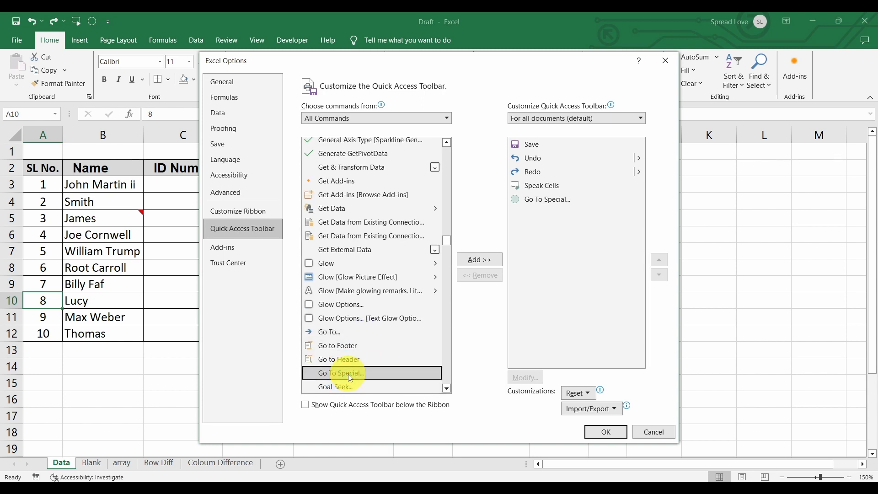
click(488, 260)
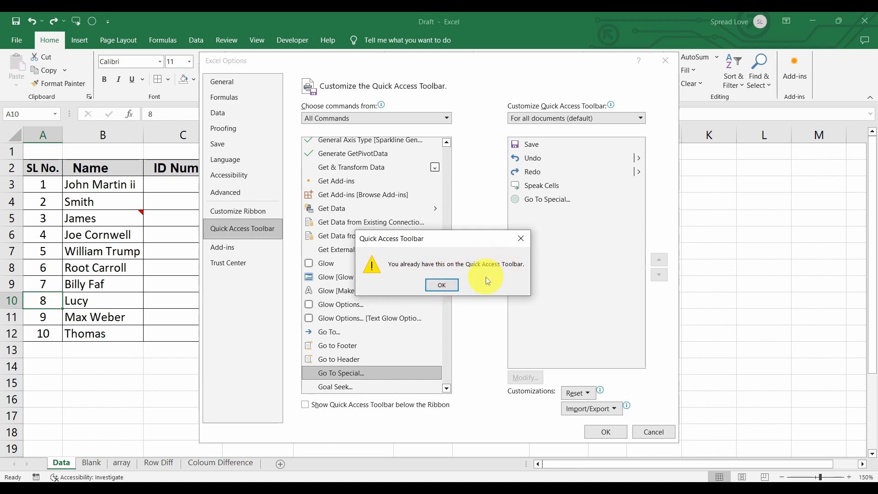
click(446, 284)
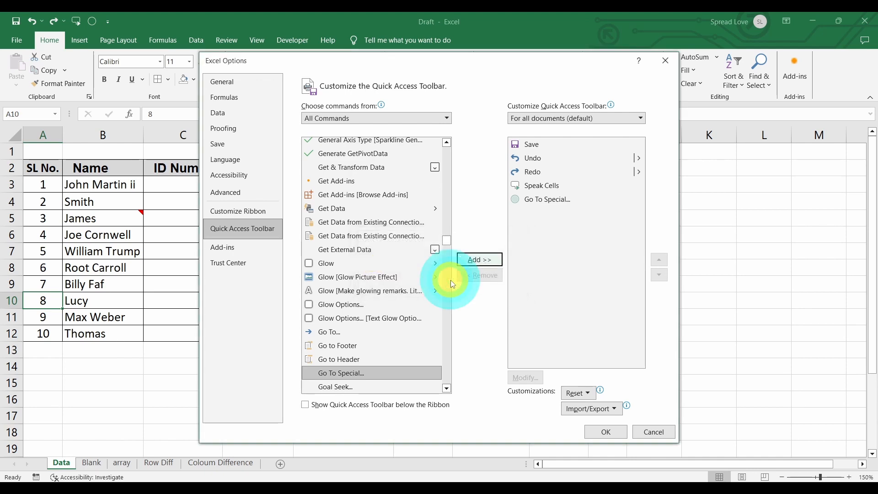
click(654, 433)
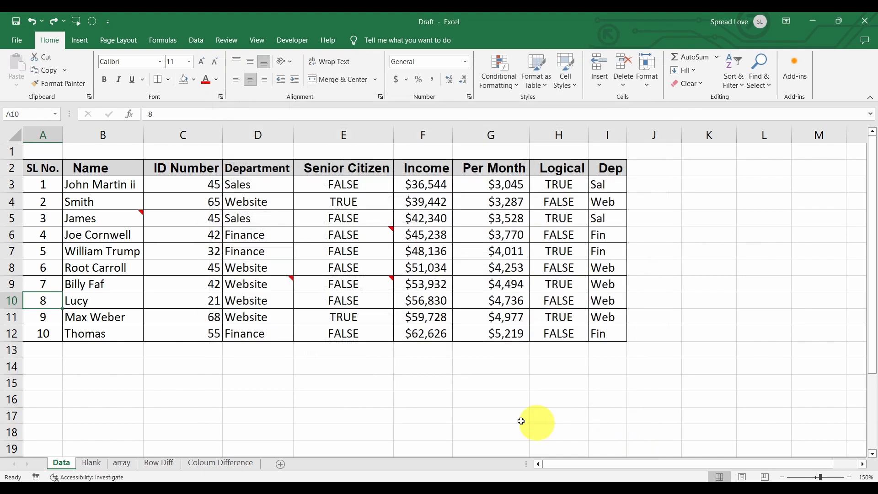
Show All Commands in the Quick Access Toolbar customization settings, then close the settings without changing the toolbar.
click(110, 25)
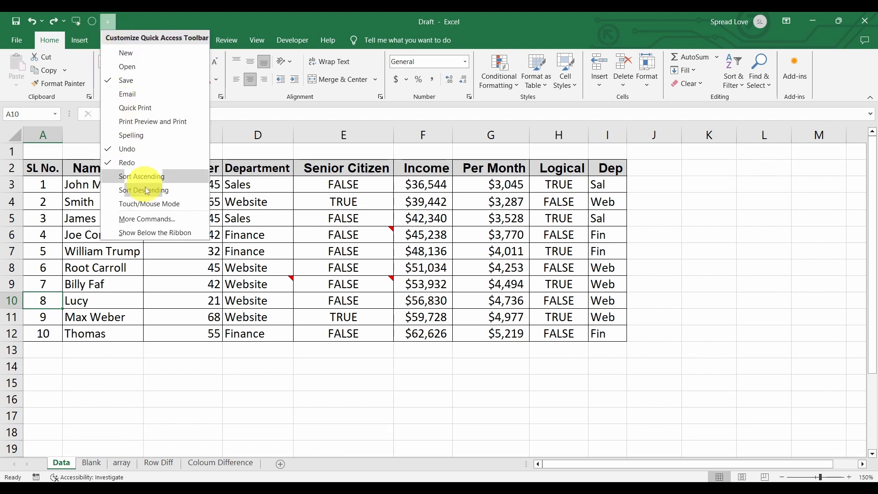
click(160, 219)
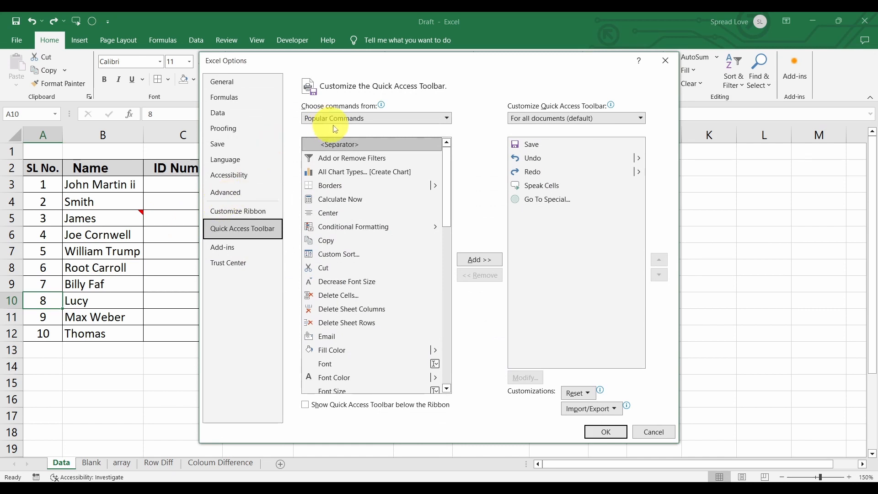
click(448, 118)
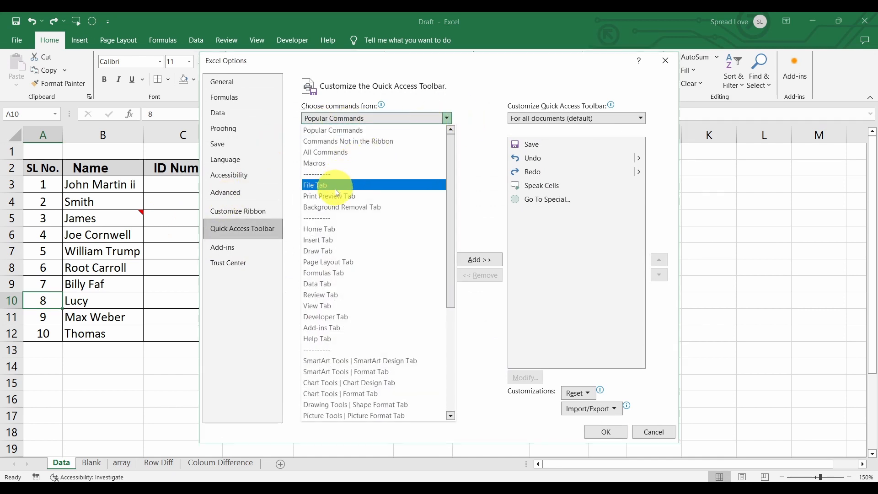
click(341, 150)
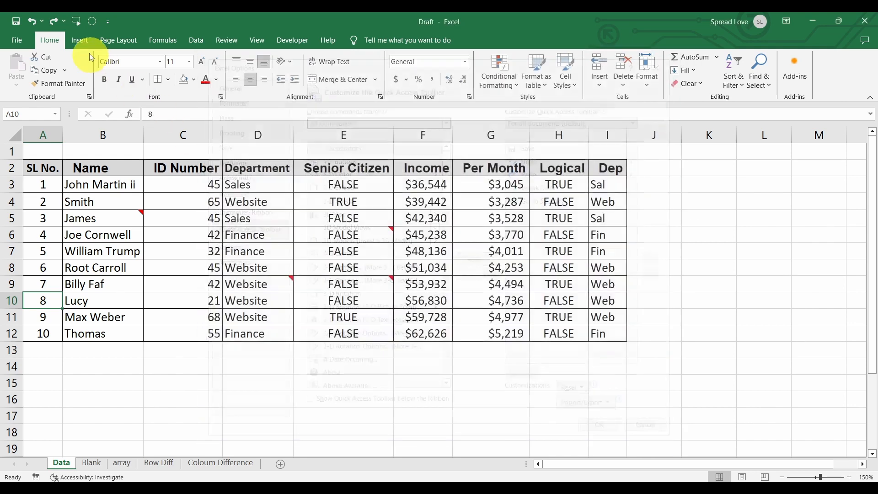
Select all cells containing comments on the Data sheet with Go To Special and preview their attached comments.
click(91, 22)
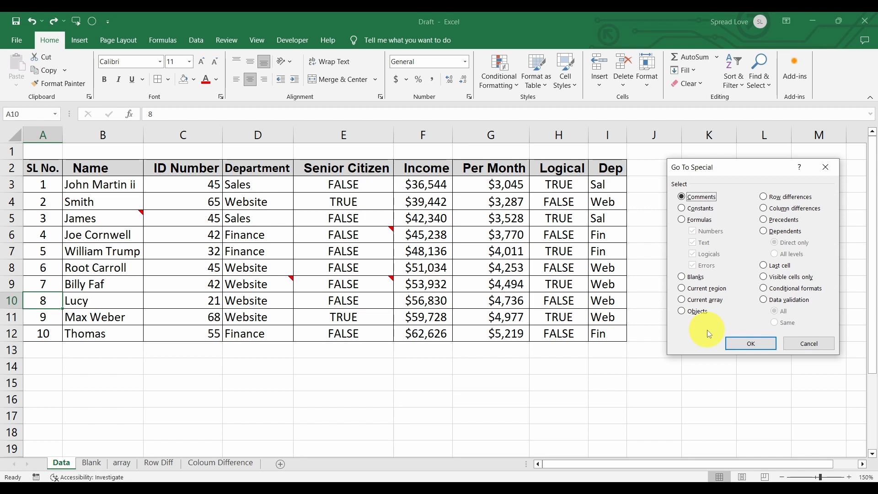
click(737, 339)
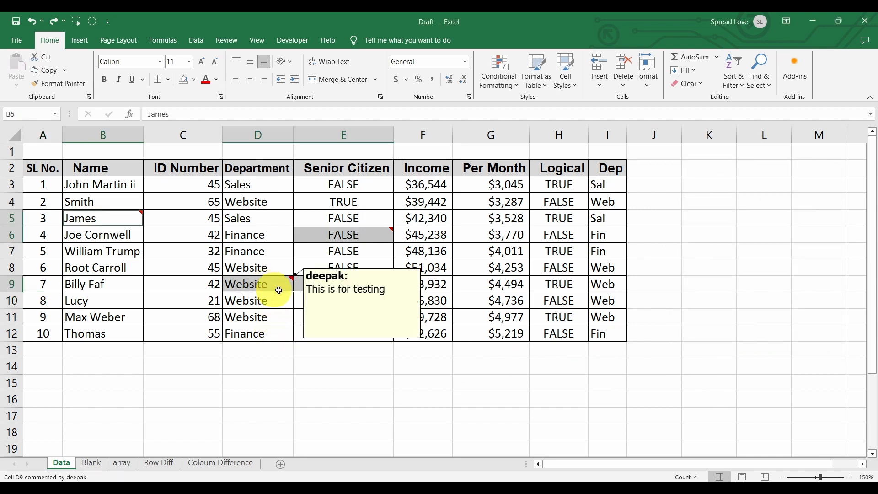
mouse_move(337, 241)
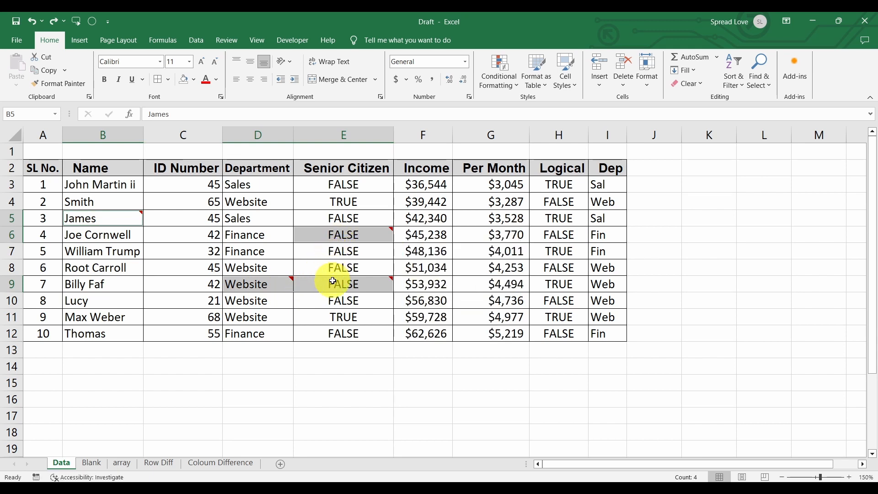
mouse_move(281, 288)
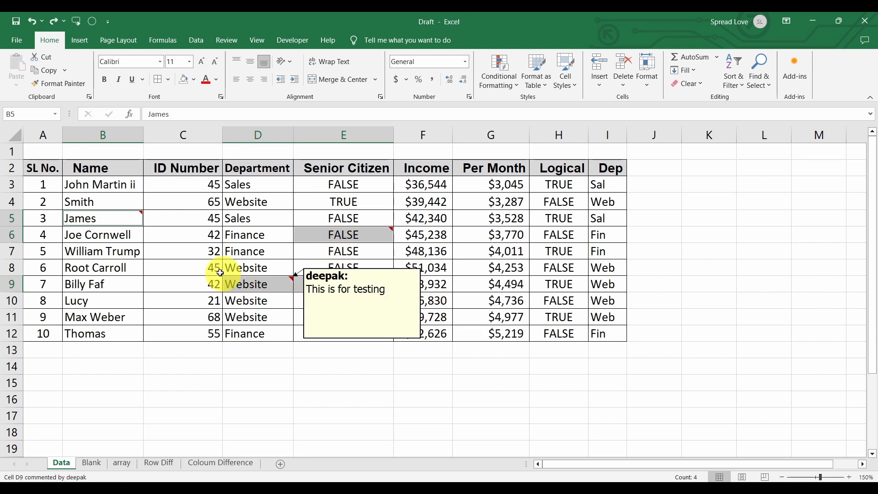
mouse_move(138, 220)
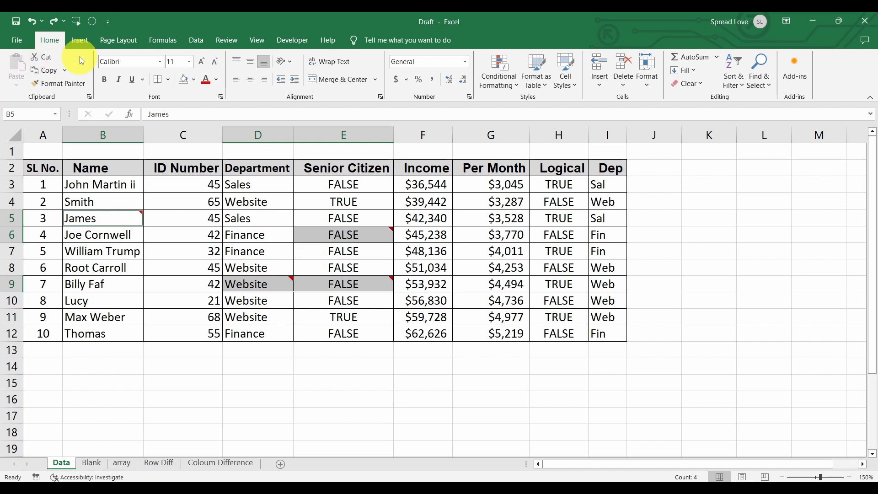
Select all commented cells again with Go To Special and fill them with orange, then select cell E4.
click(76, 22)
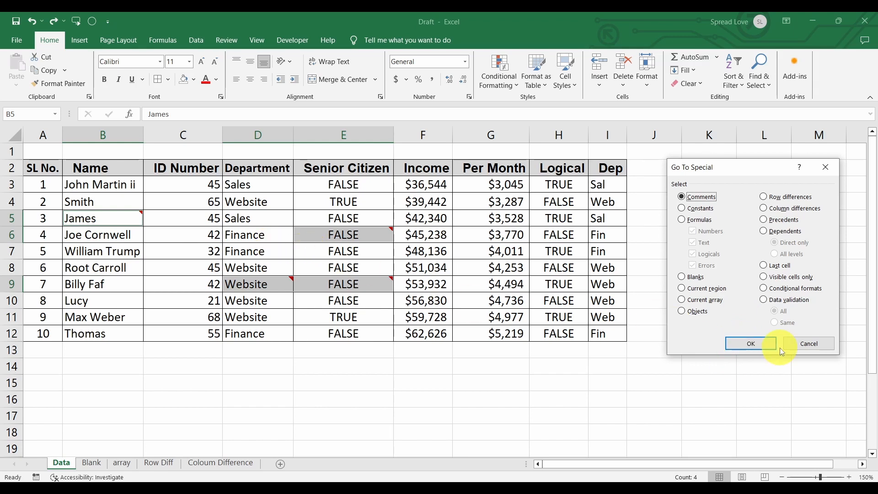
click(749, 344)
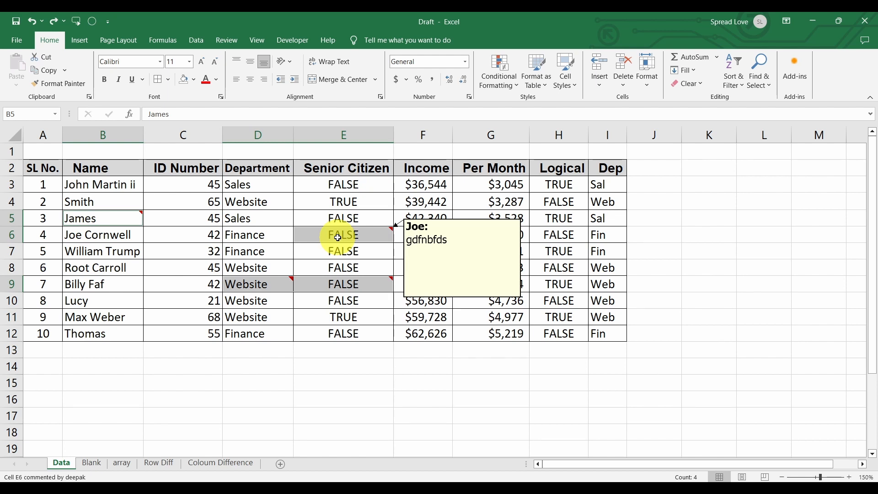
click(193, 79)
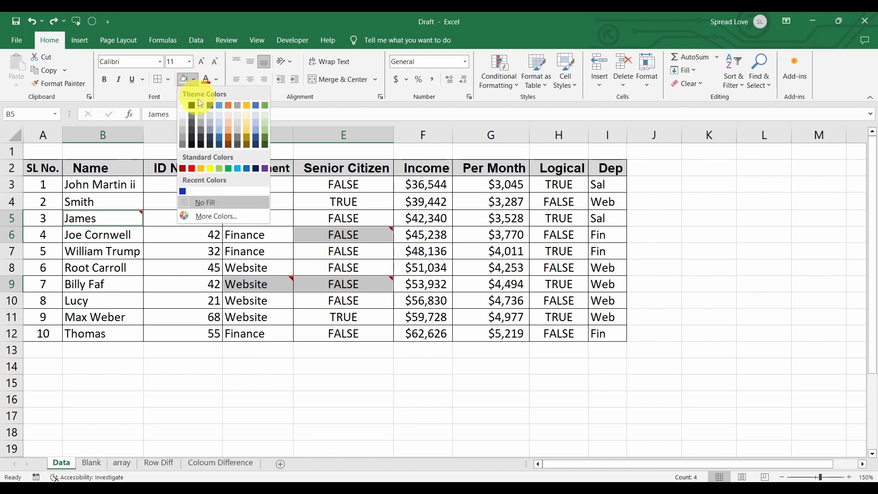
click(230, 106)
click(372, 200)
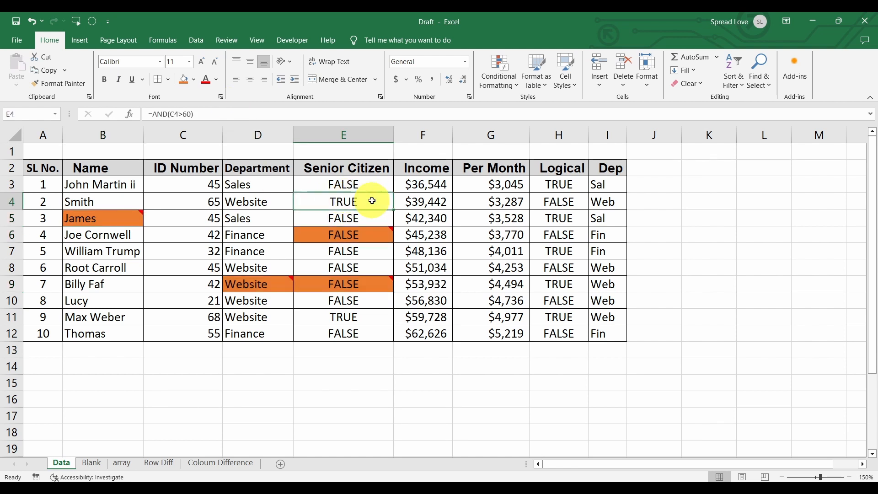
Select only the numeric constants on the sheet with Go To Special, excluding text, logicals and errors.
click(93, 22)
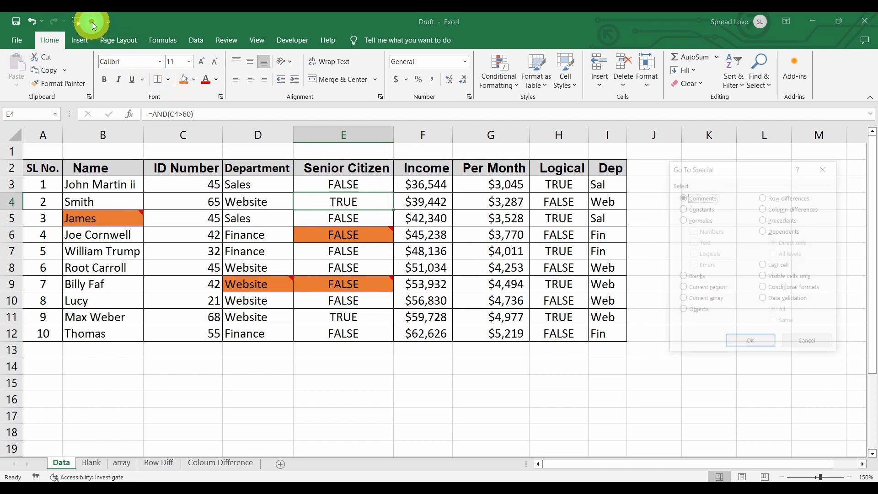
click(708, 214)
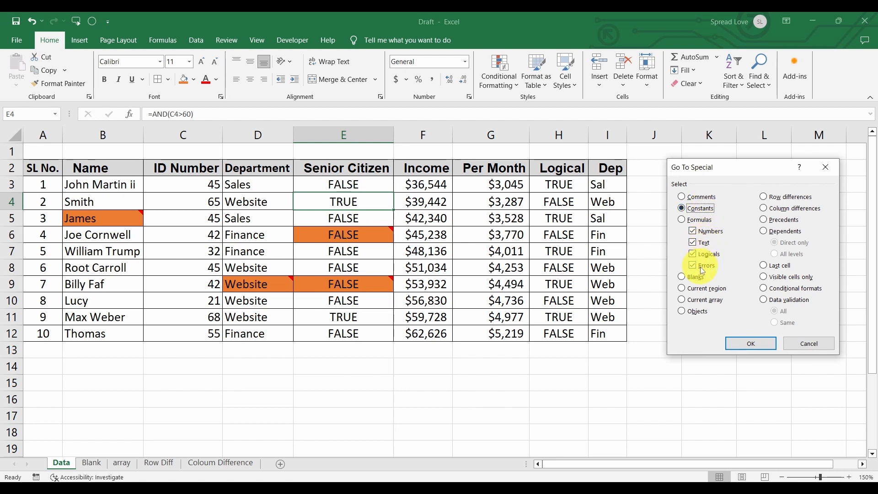
click(695, 242)
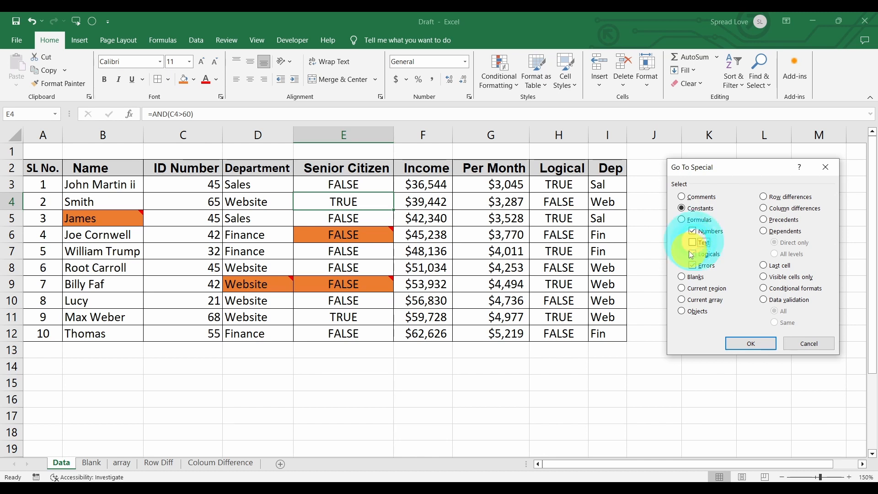
click(693, 254)
click(693, 265)
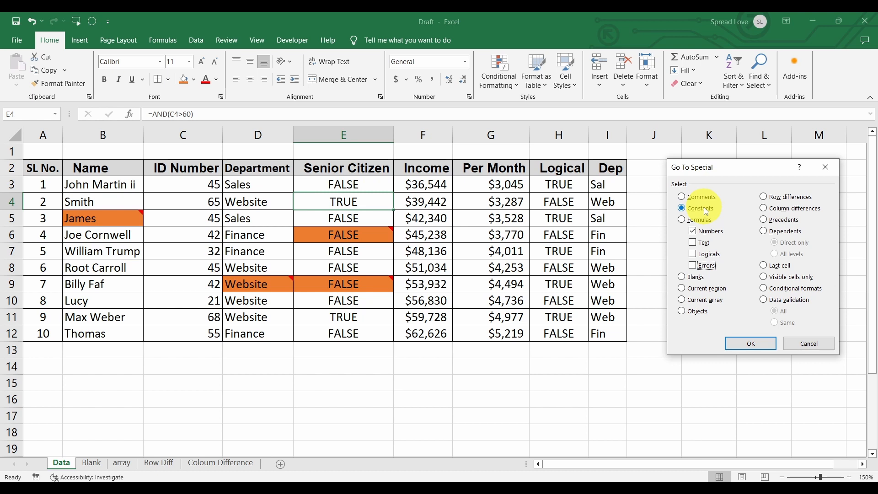
click(741, 343)
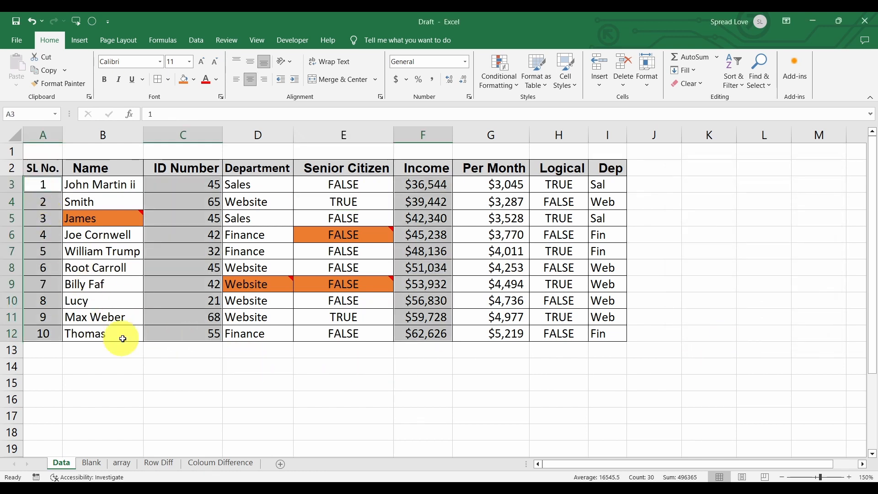
Compare the contents of Income cells with Per Month cell G5, and select only the numeric constants again with Go To Special.
click(421, 204)
click(426, 251)
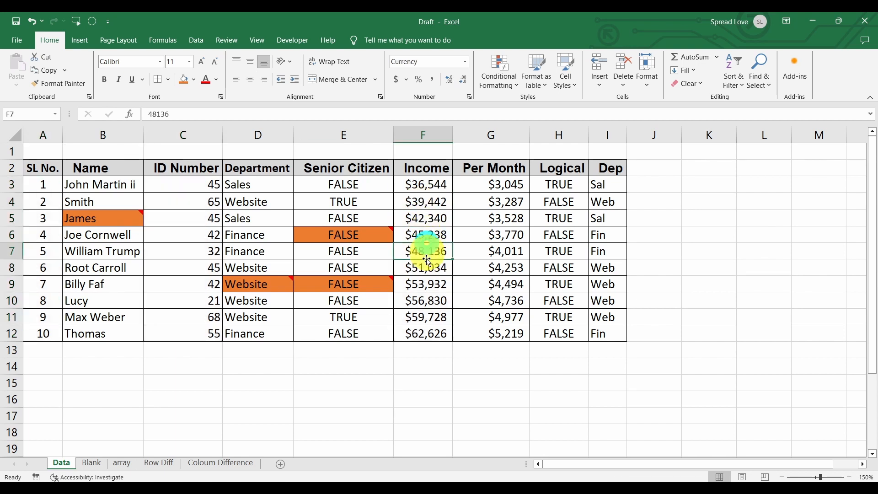
click(490, 218)
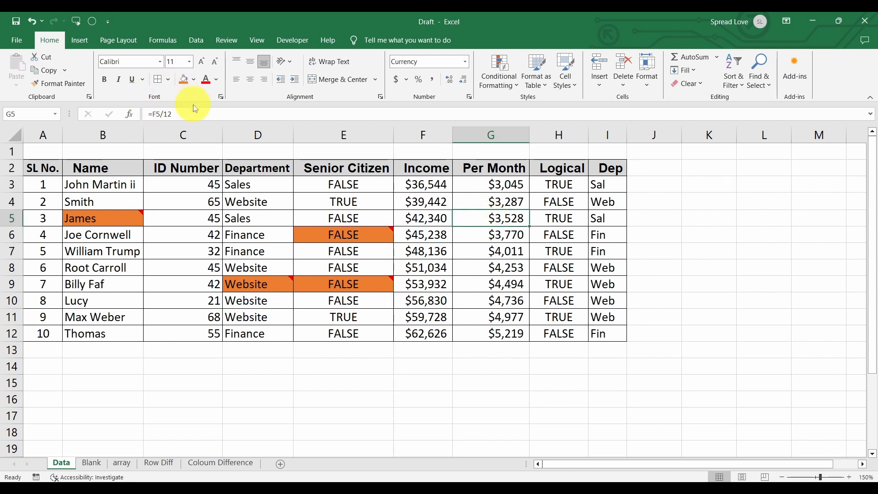
click(433, 238)
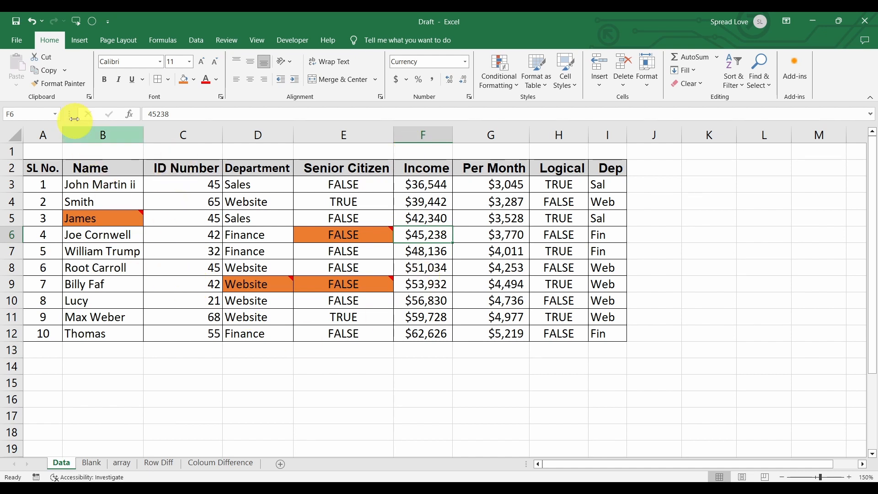
click(93, 22)
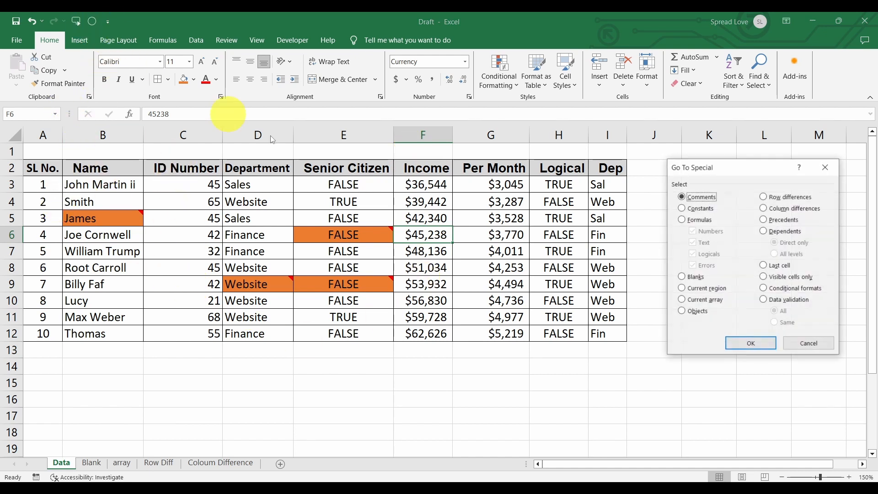
click(696, 208)
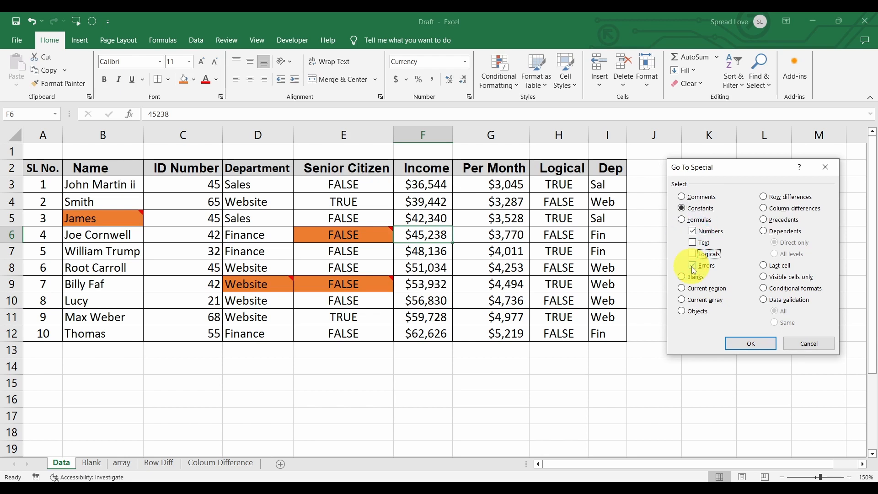
click(737, 344)
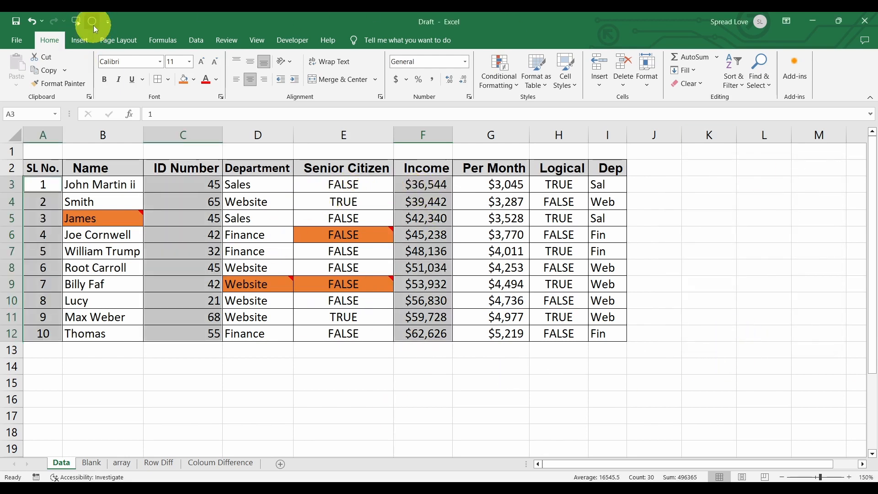
Select only the text constants on the sheet with Go To Special, excluding numbers, logicals and errors.
click(254, 200)
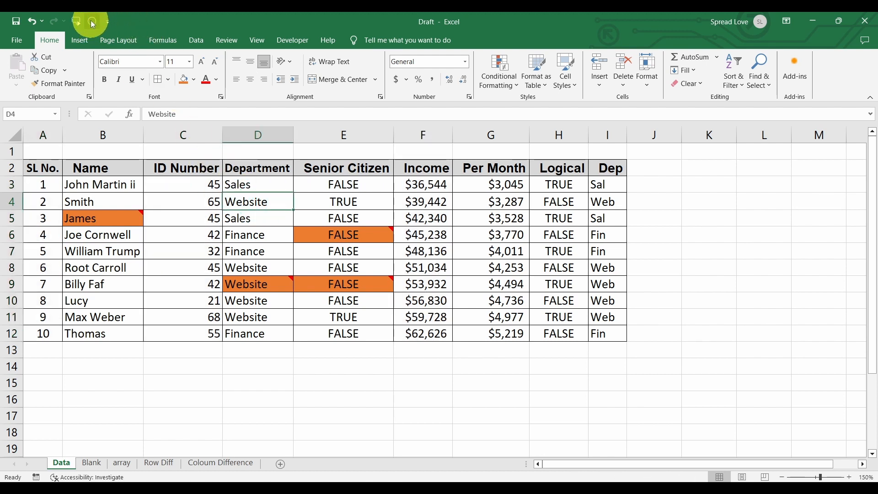
click(92, 22)
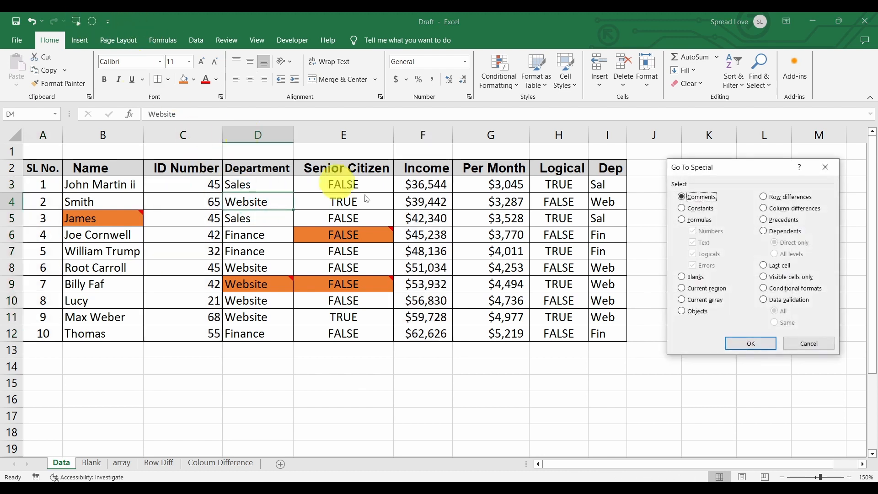
click(704, 210)
click(694, 236)
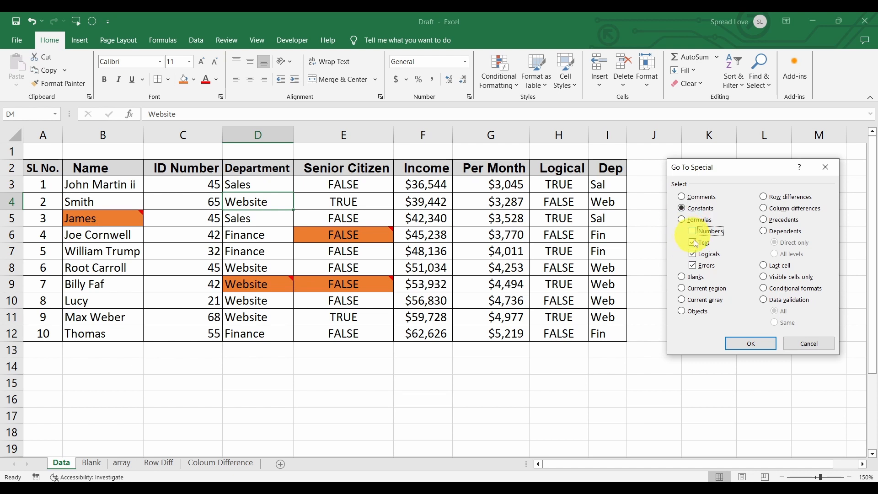
click(695, 255)
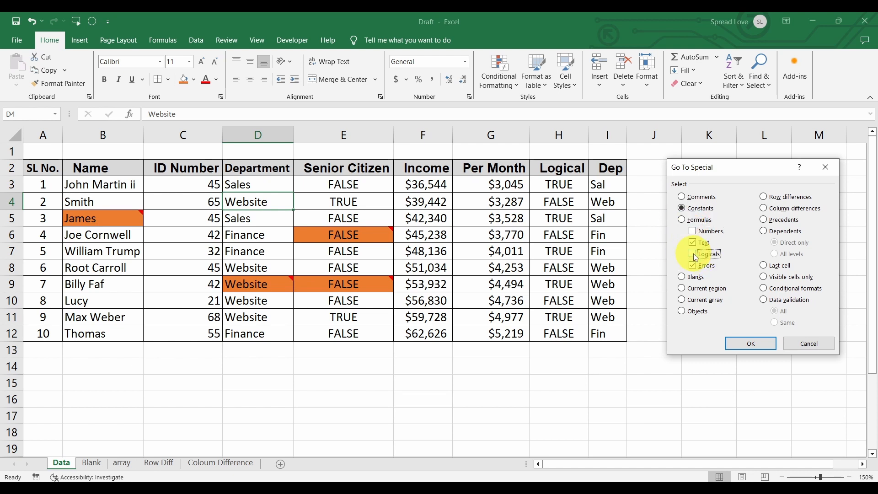
click(696, 269)
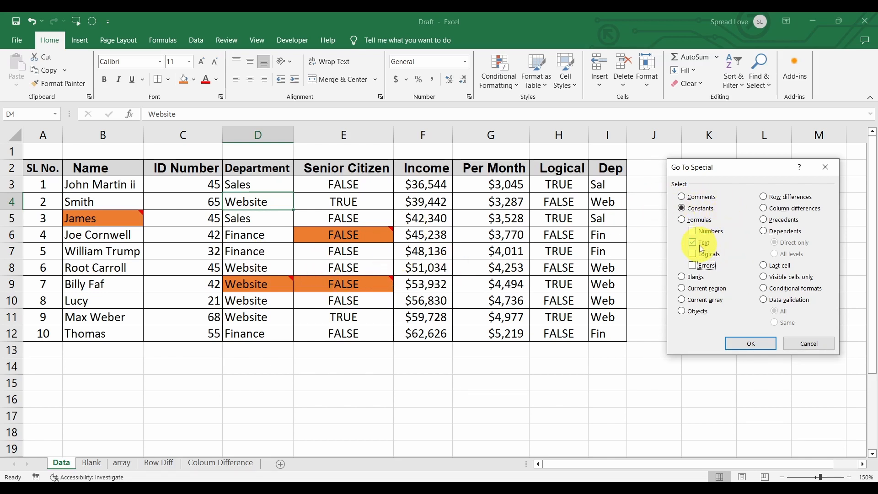
click(745, 343)
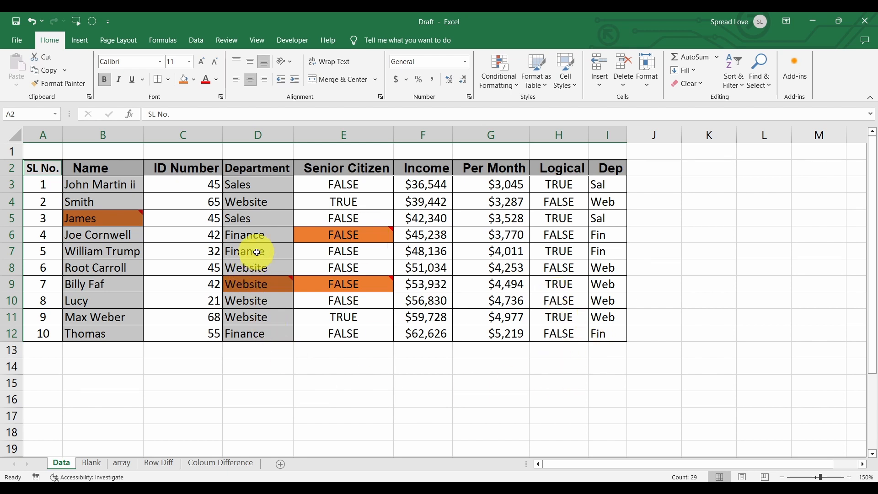
Inspect the contents of Senior Citizen, Logical and Dep cells, and select only the logical constants with Go To Special.
click(342, 249)
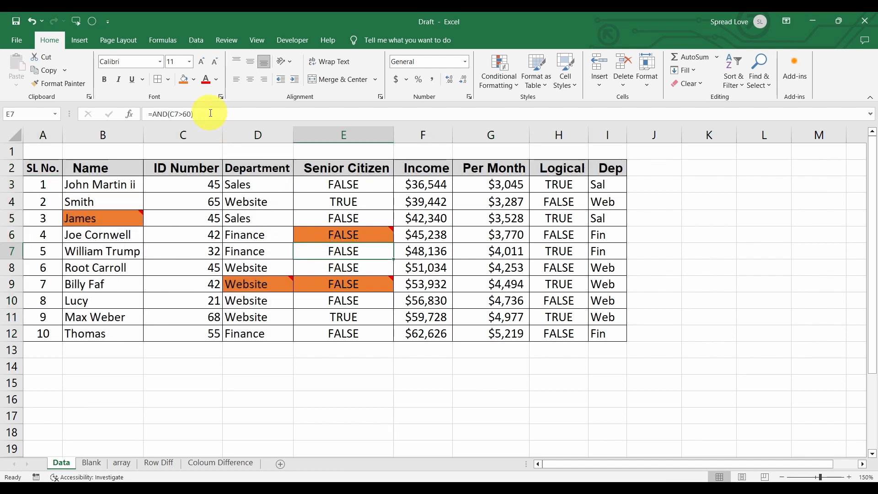
click(549, 250)
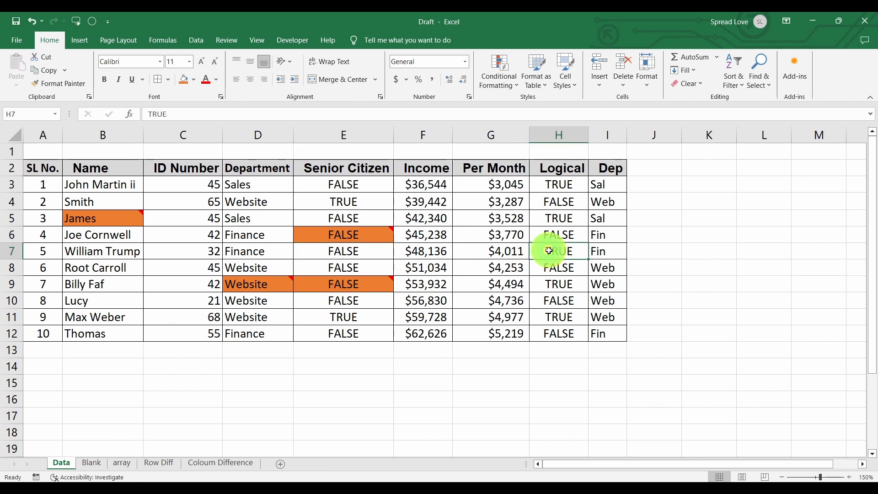
click(553, 233)
click(551, 222)
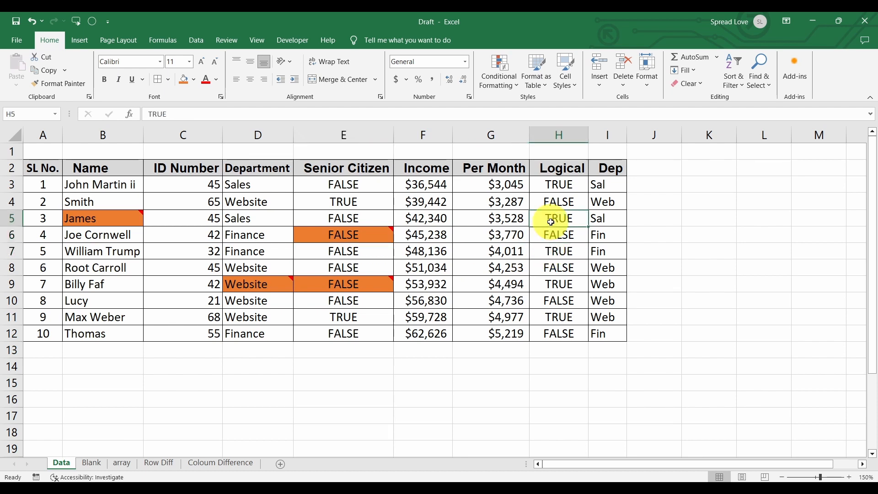
click(600, 219)
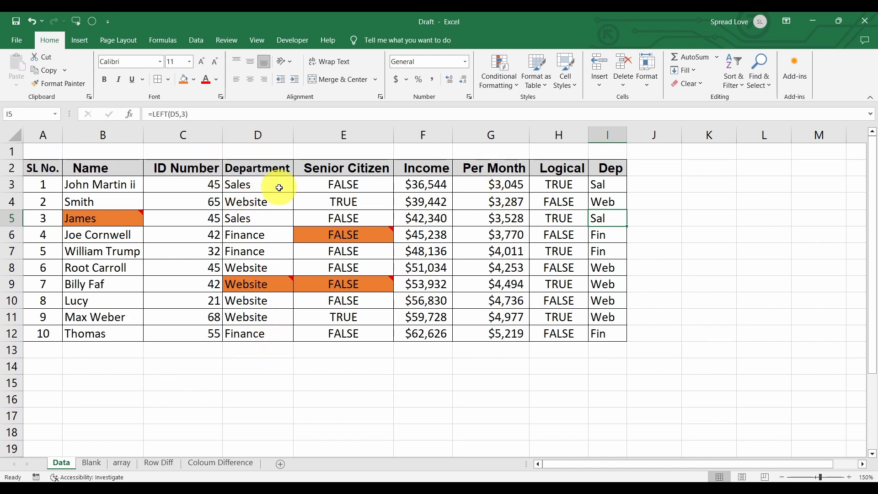
click(255, 233)
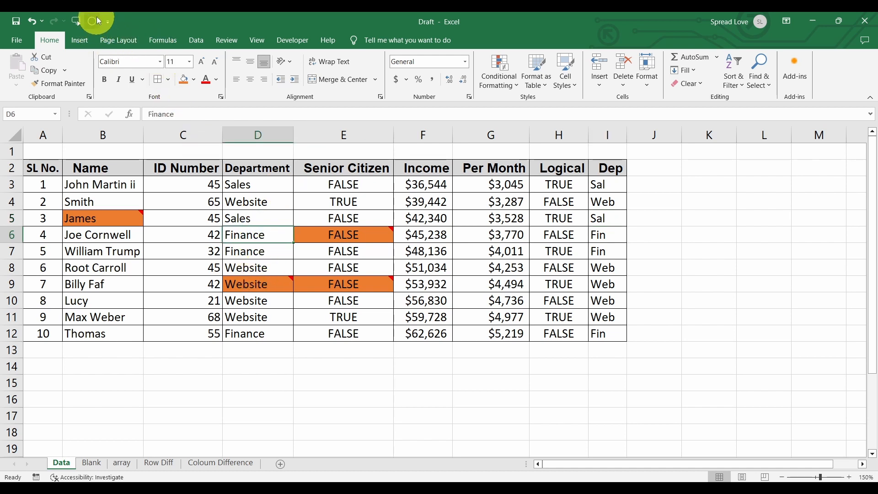
click(97, 20)
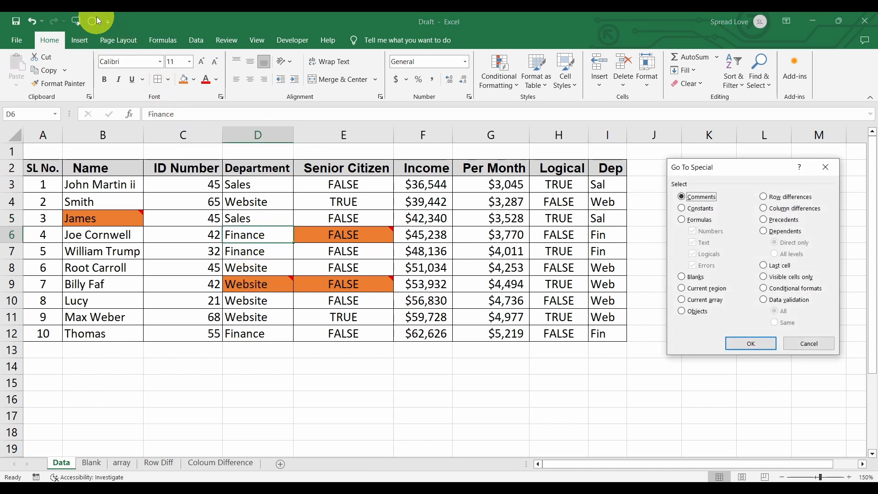
click(698, 208)
click(693, 231)
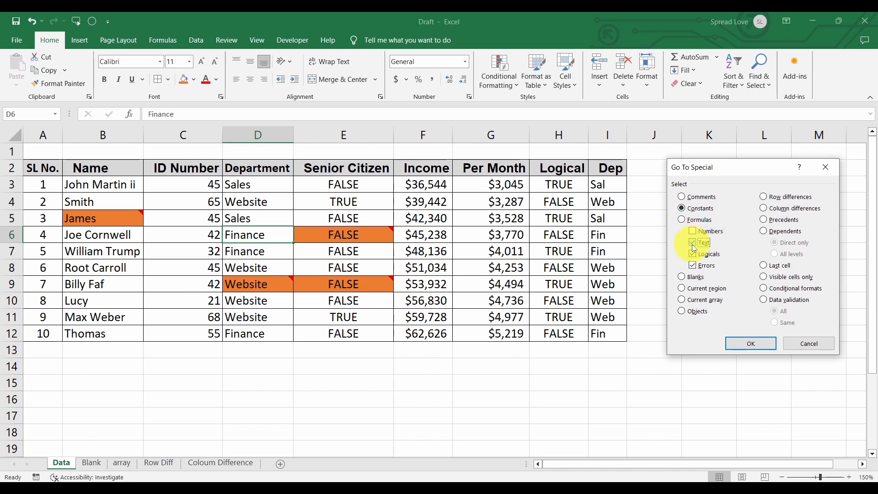
click(694, 244)
click(694, 269)
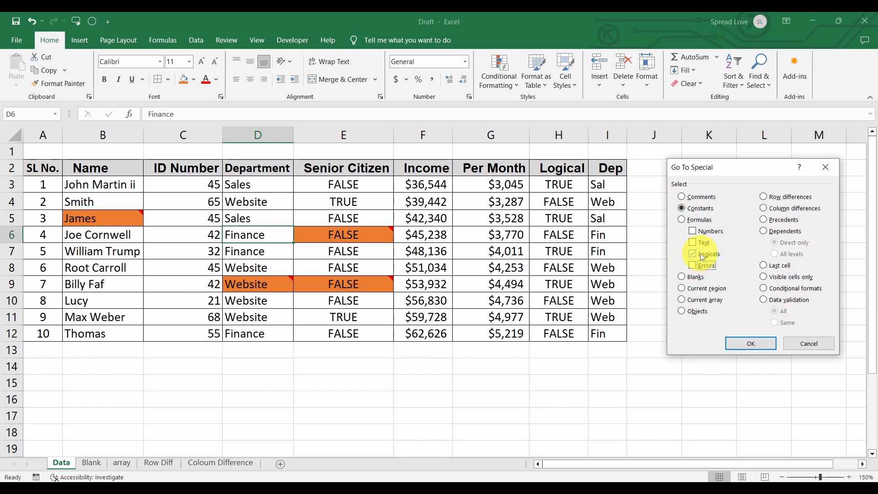
click(751, 344)
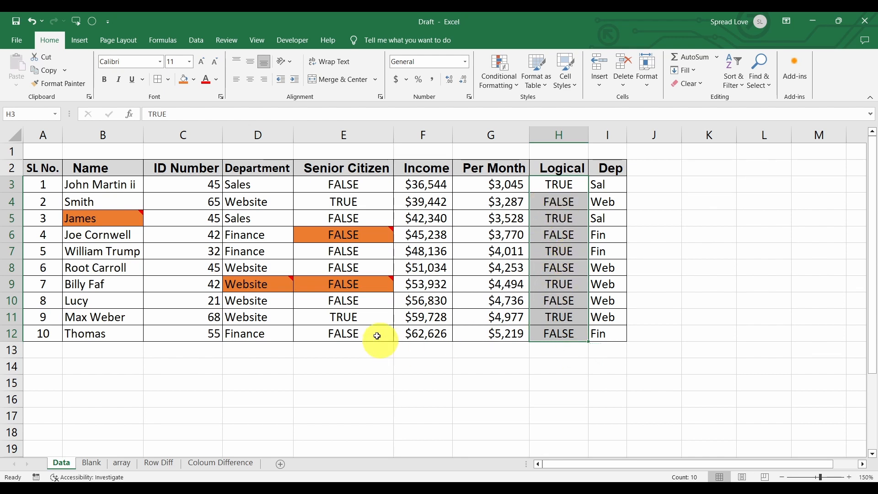
Check cells E5, E8, I5 and D4 for formulas, and try to select only error constants with Go To Special.
click(360, 219)
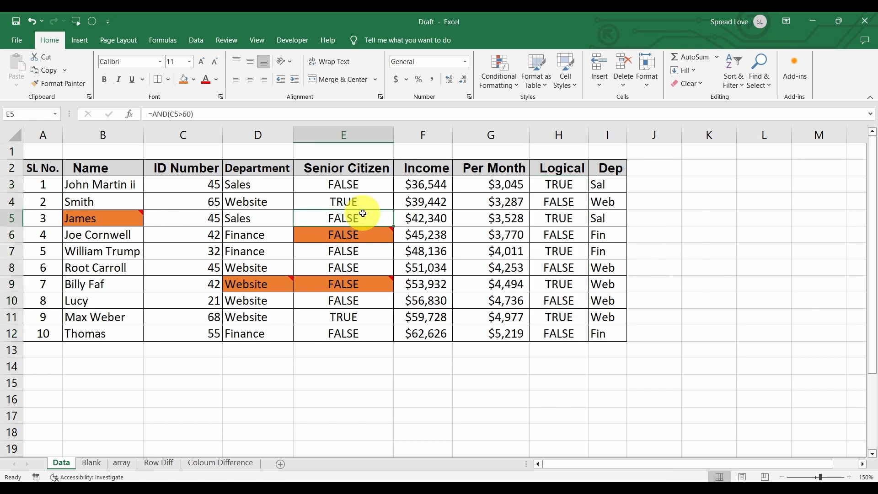
click(359, 269)
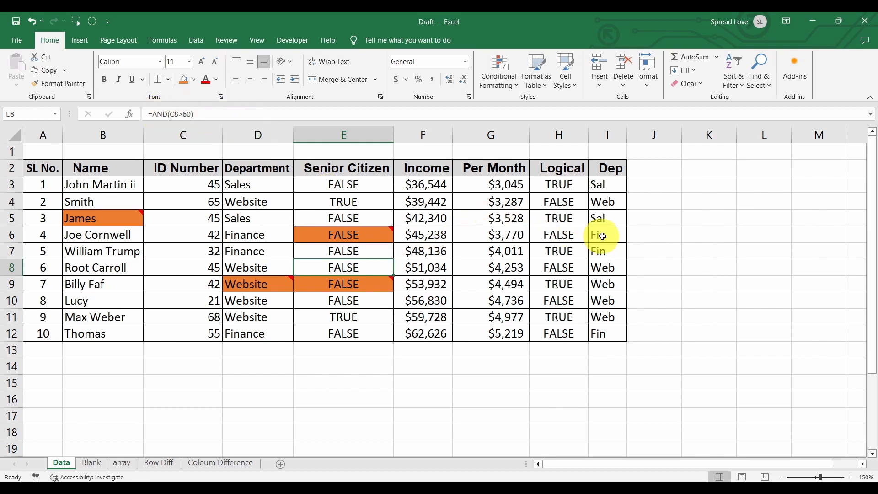
click(597, 220)
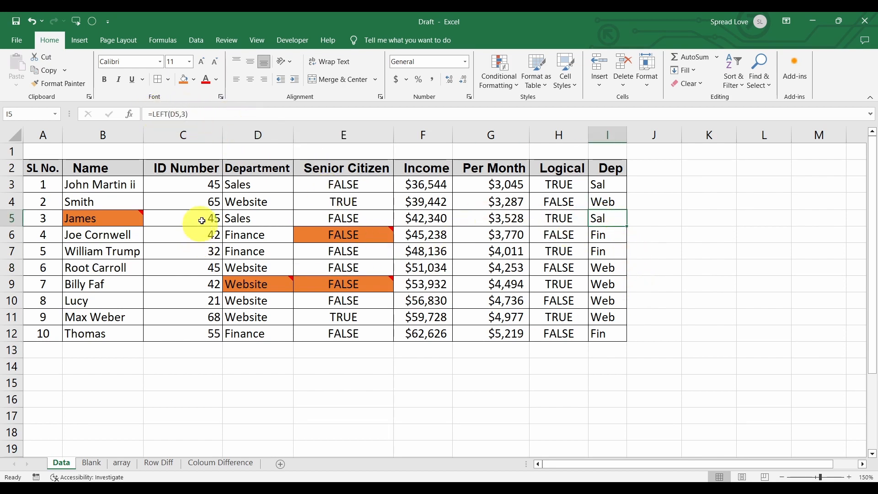
click(243, 206)
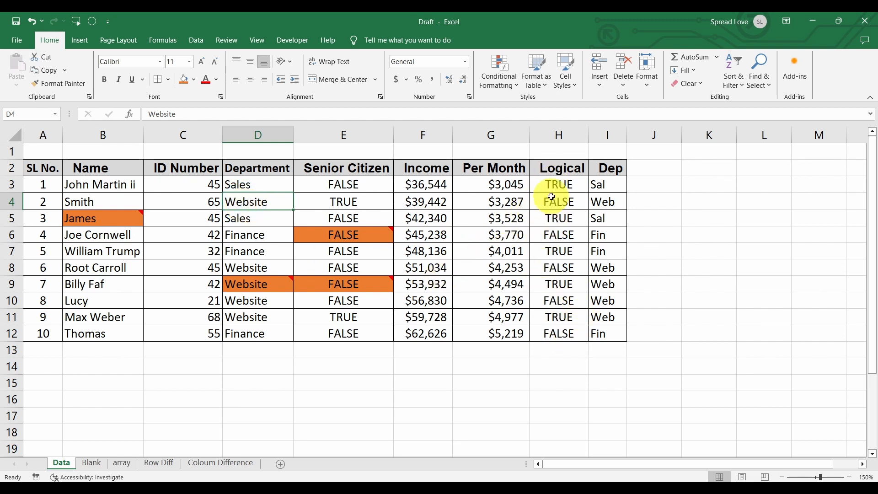
click(245, 234)
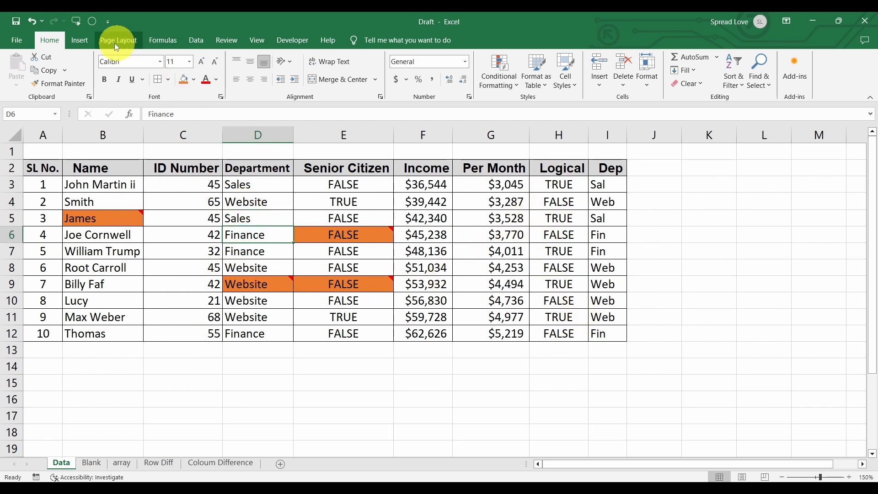
click(92, 21)
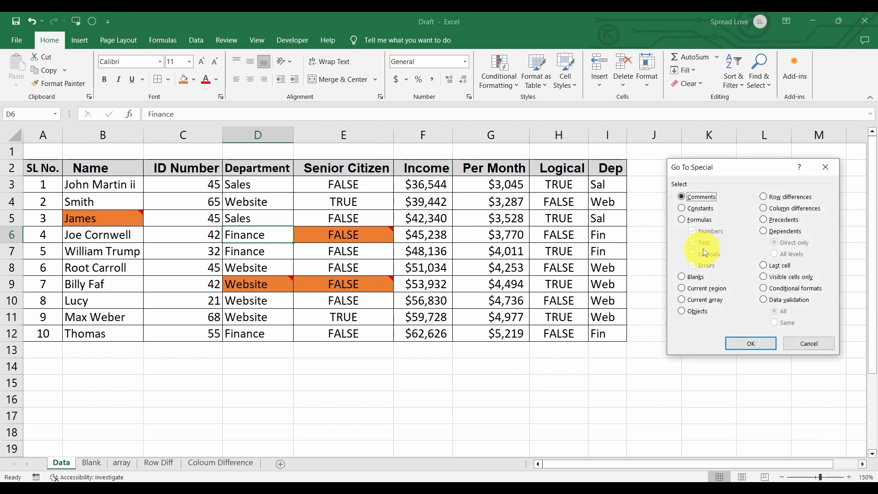
click(696, 208)
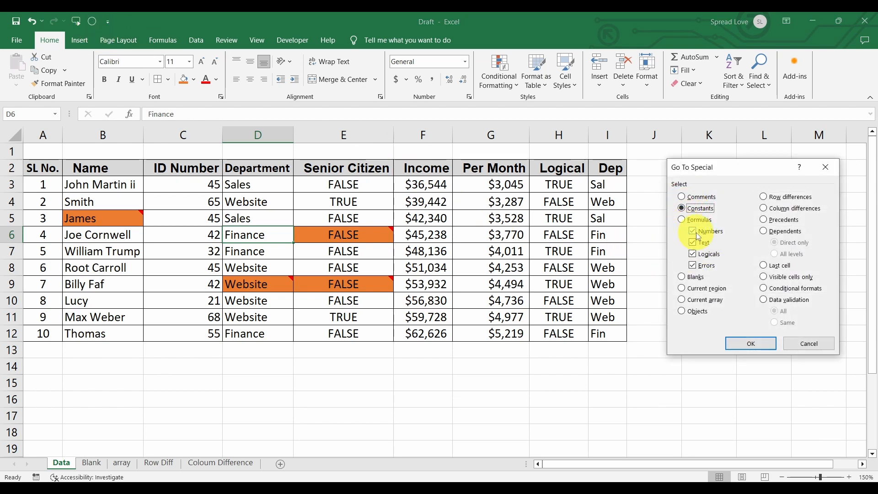
click(697, 244)
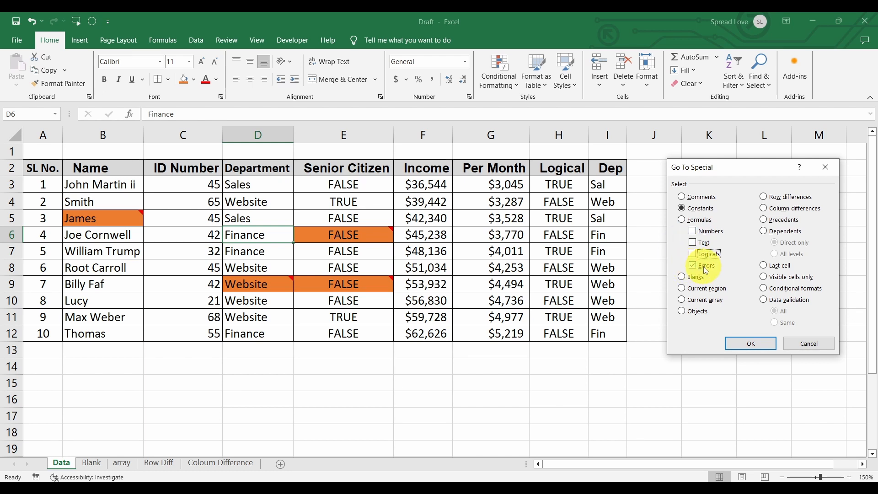
click(752, 347)
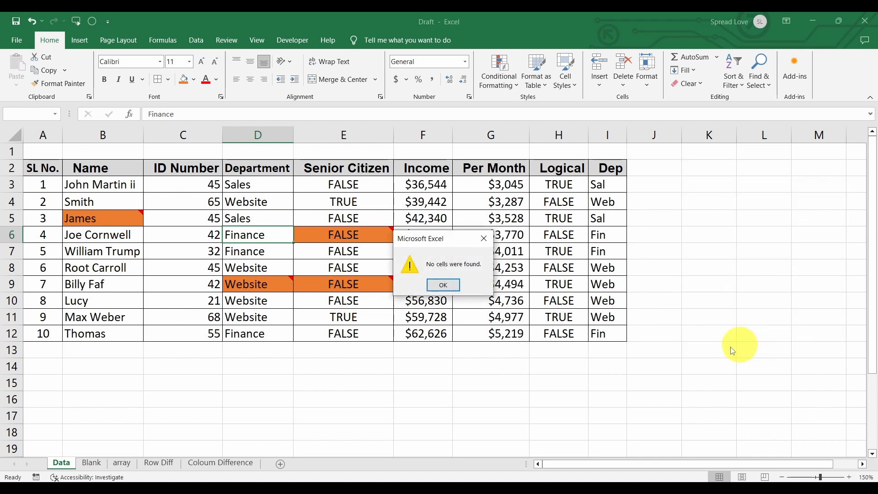
click(454, 288)
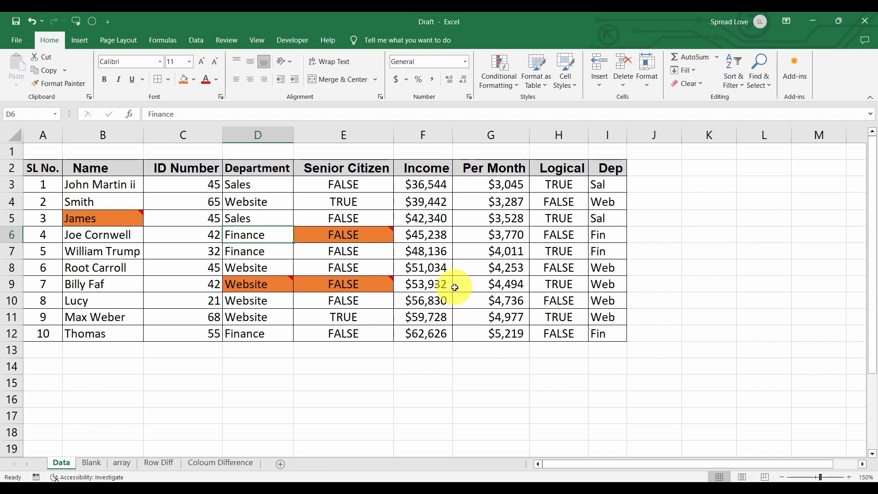
Select only the formula cells that return numbers with Go To Special, excluding text, logicals and errors.
click(255, 215)
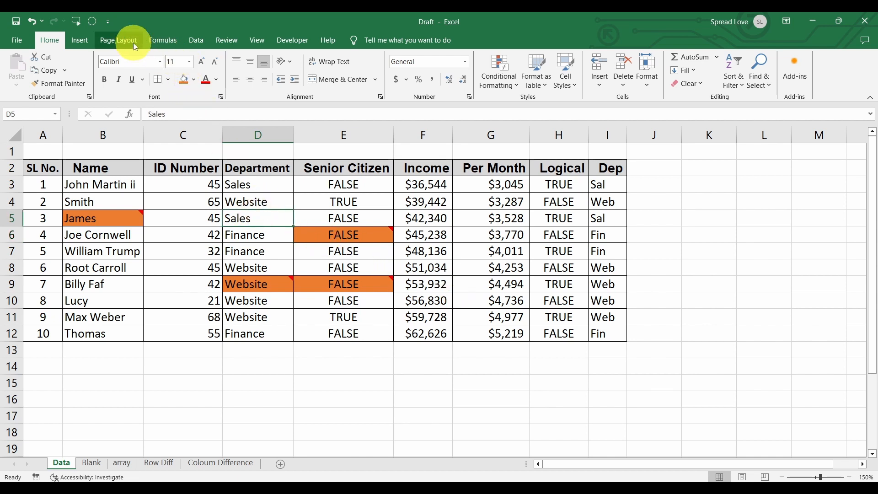
click(94, 22)
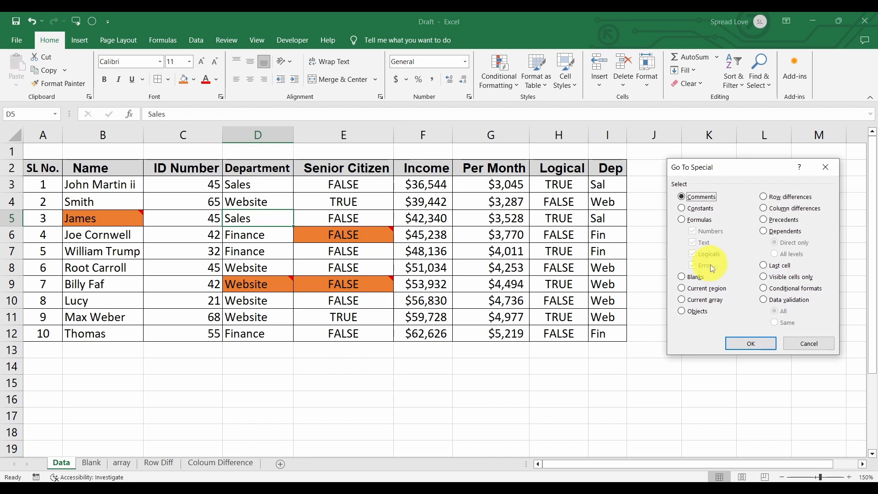
click(694, 220)
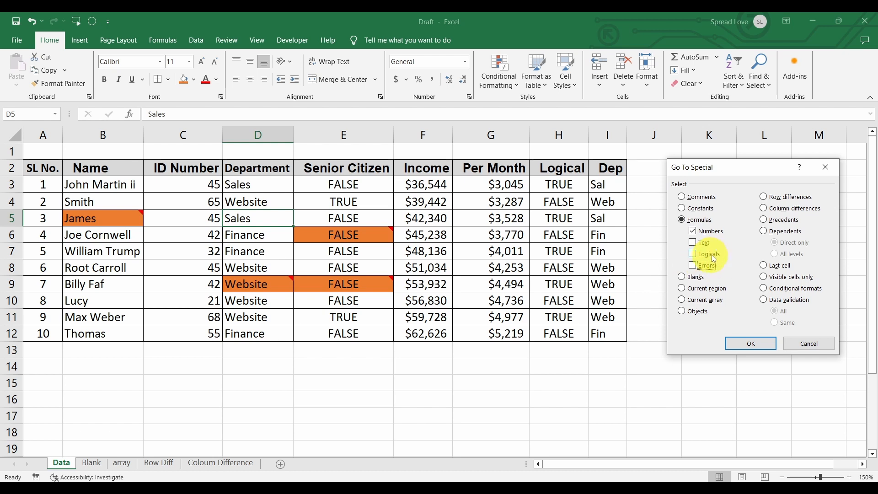
click(730, 343)
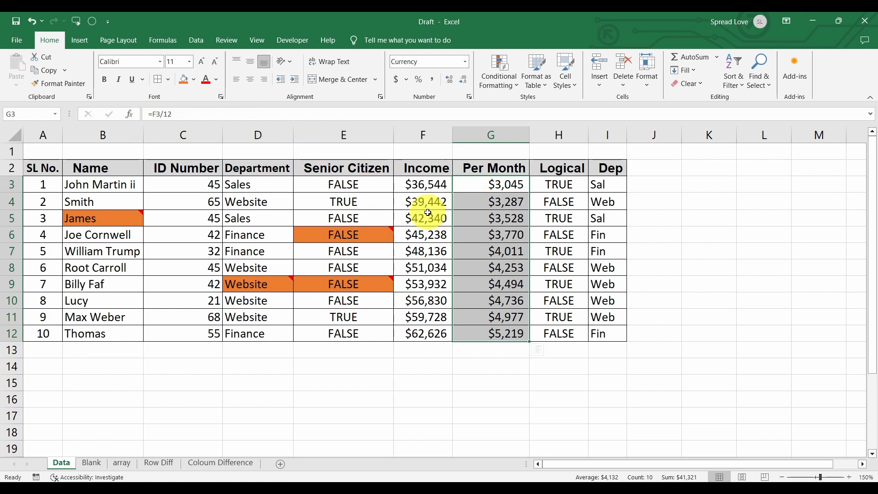
Check cells C6, F6 and G6 for formulas.
click(209, 231)
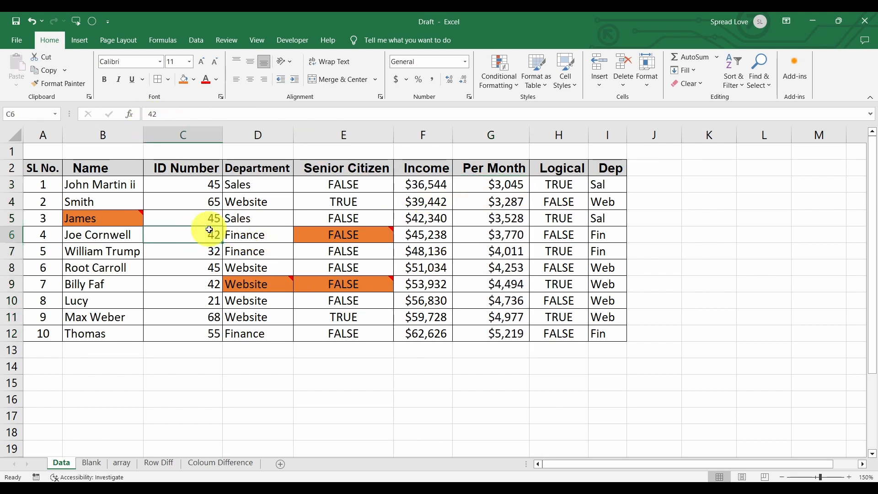
click(433, 233)
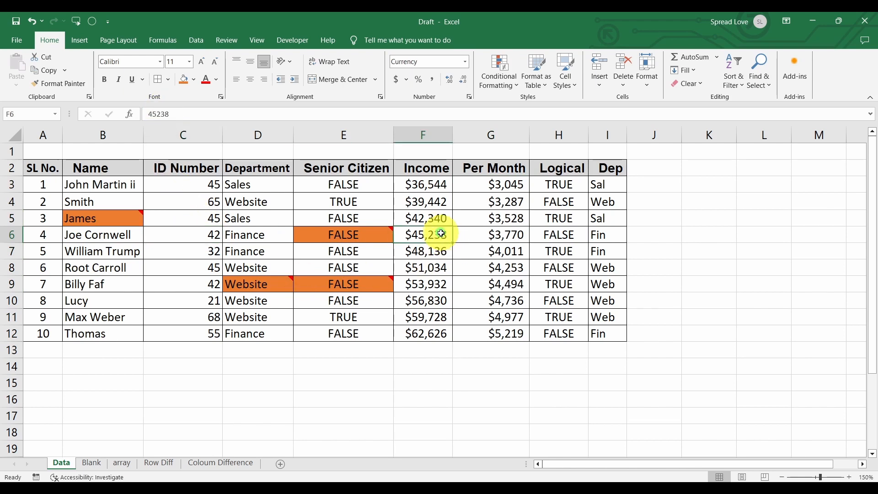
click(489, 233)
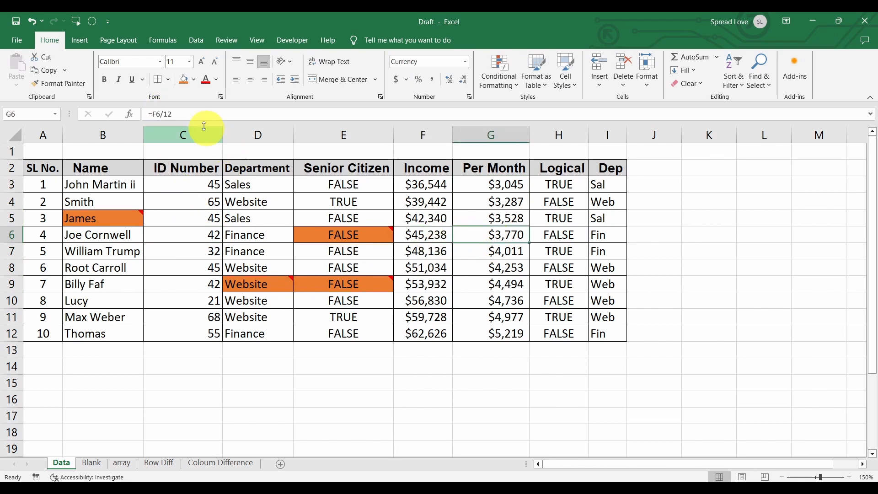
Try to select only text-returning formulas within the Per Month range G3:G12 with Go To Special.
drag(485, 185, 501, 333)
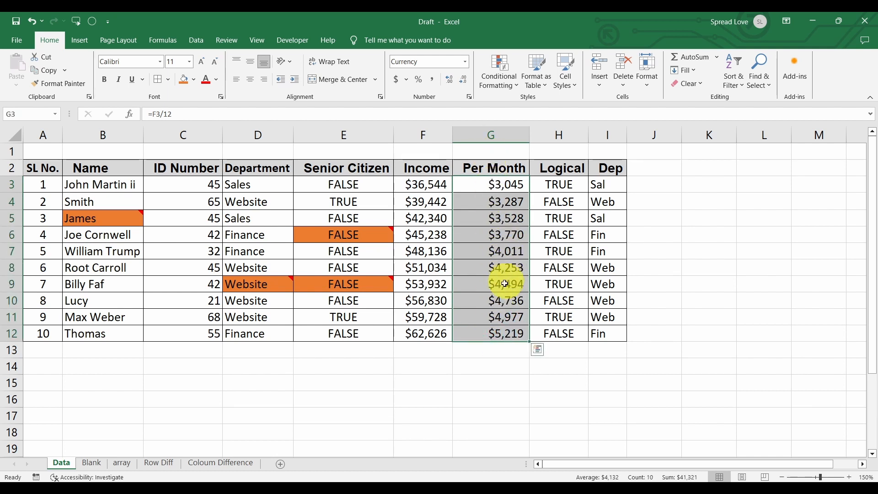
click(92, 22)
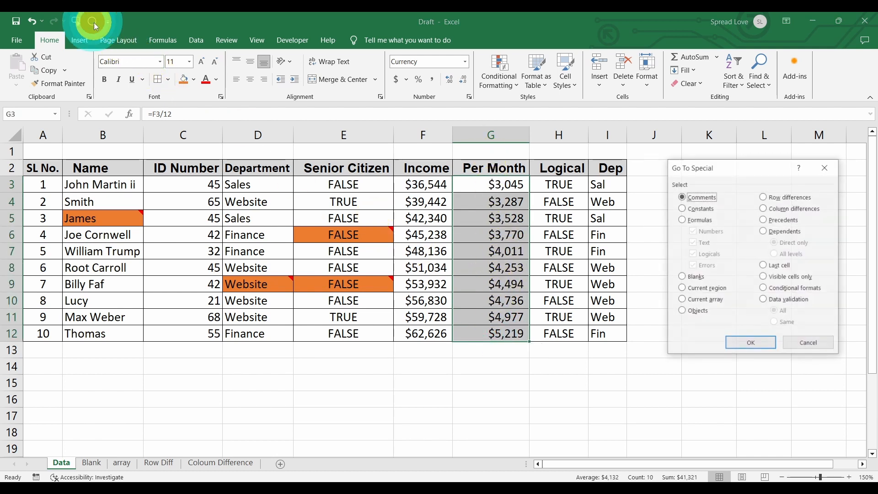
click(689, 220)
click(695, 235)
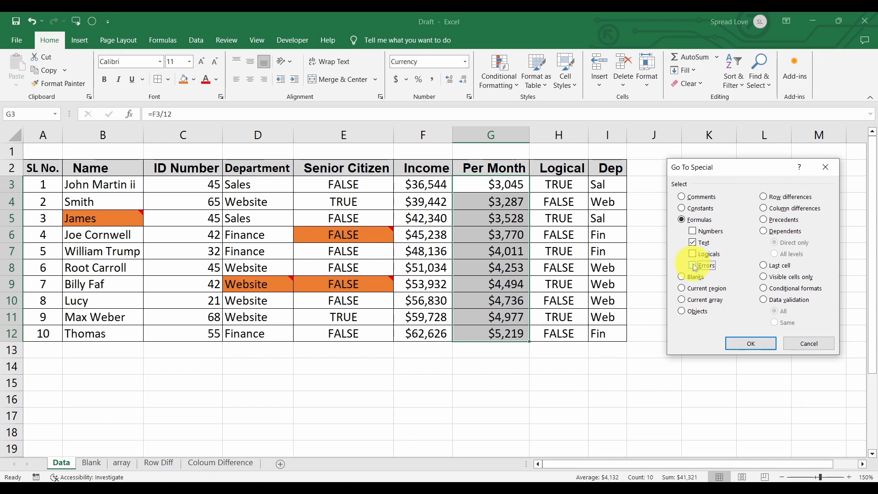
click(751, 344)
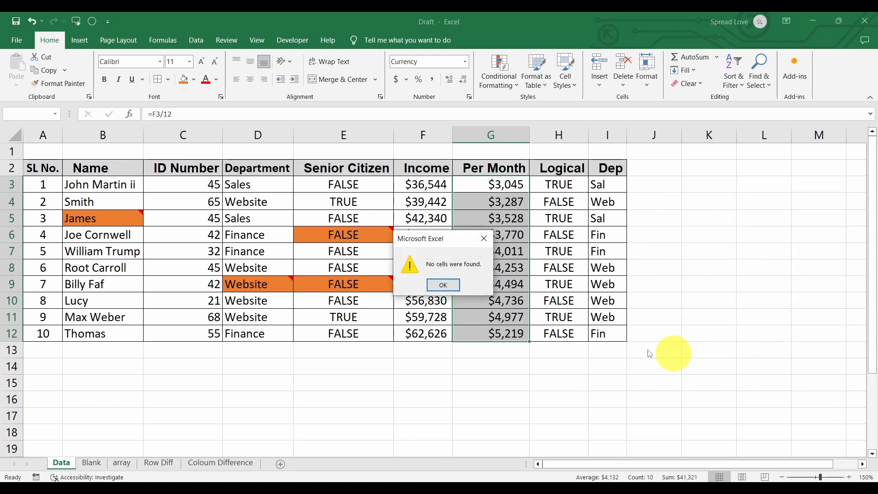
click(452, 288)
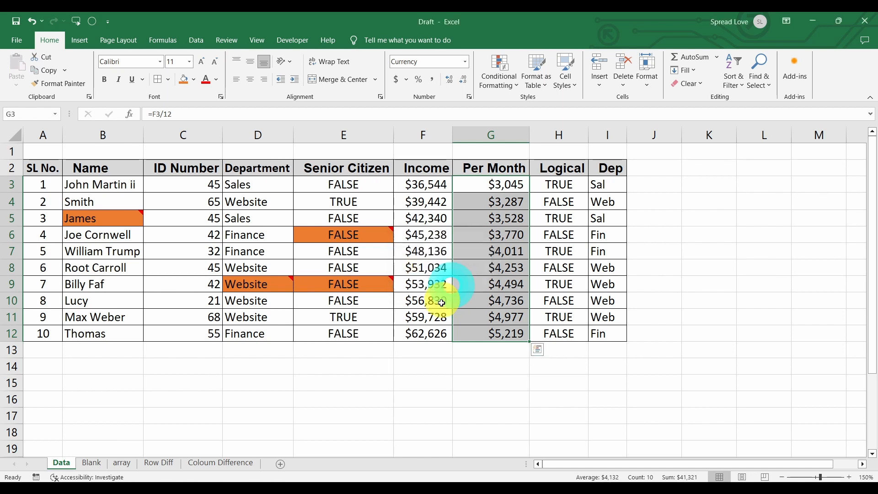
From single cell H6, select only the sheet's formula cells that return text with Go To Special, excluding numbers, logicals and errors.
click(562, 238)
click(93, 21)
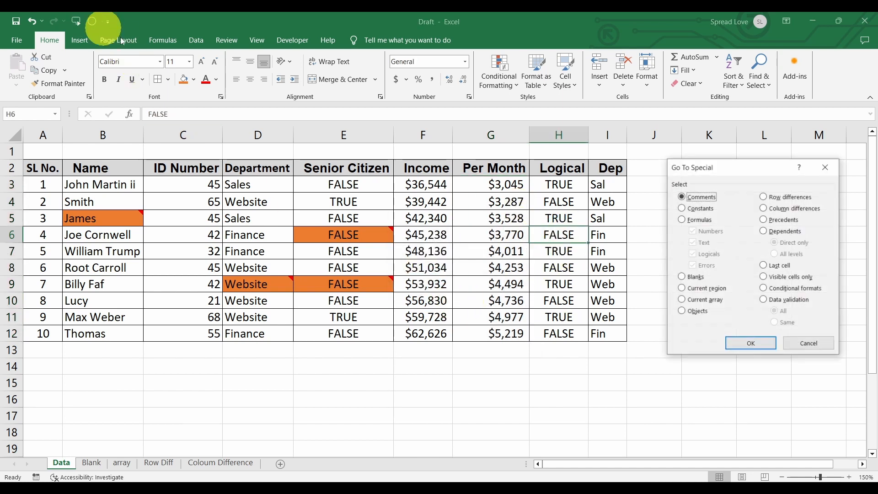
click(682, 219)
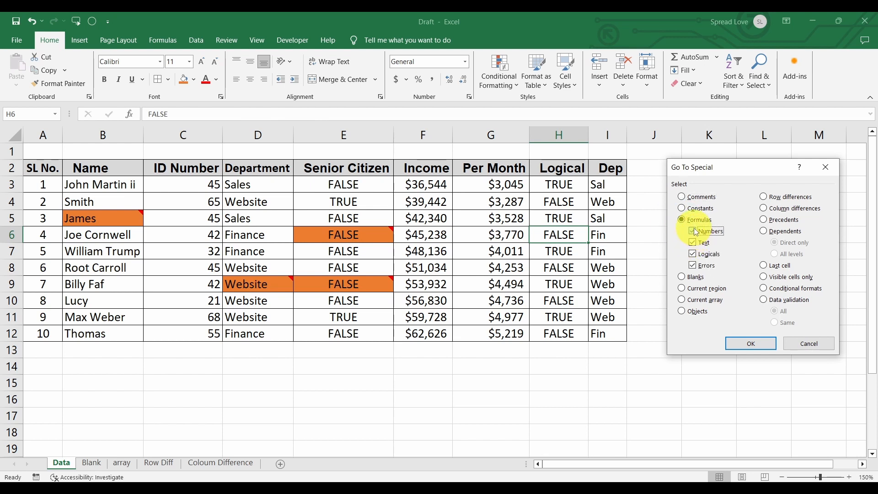
click(693, 231)
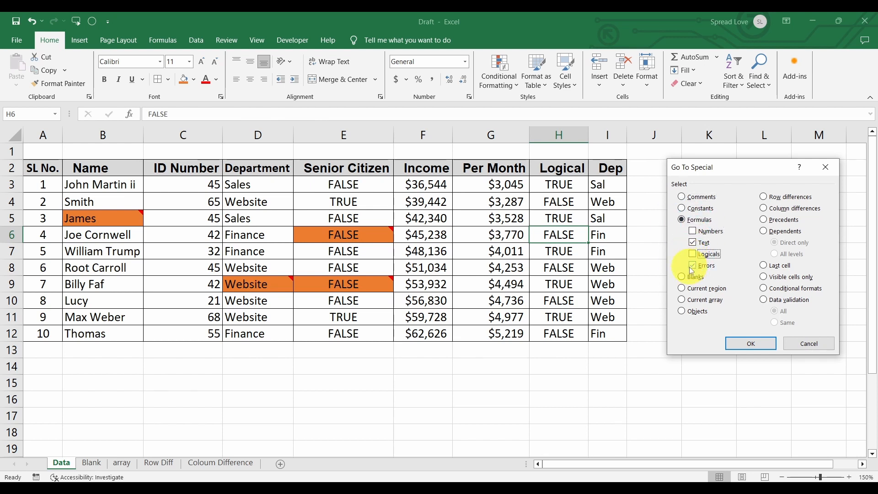
click(694, 266)
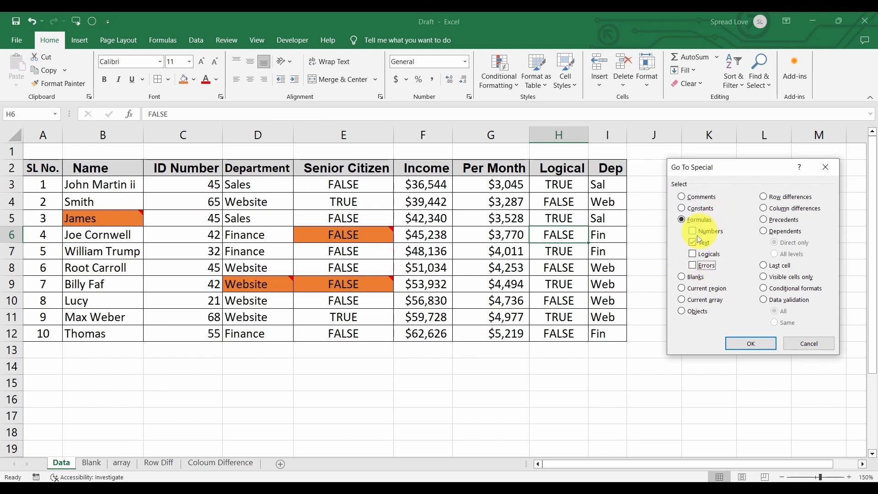
click(744, 343)
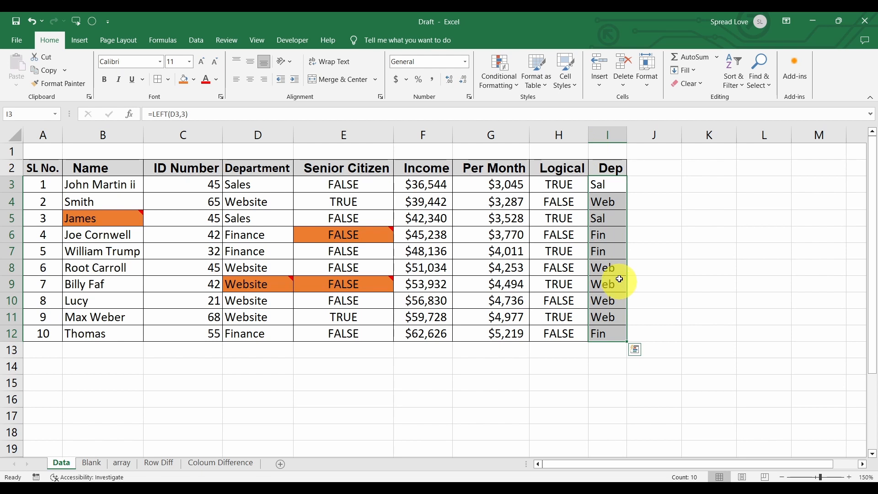
Check the formula in I4, and select only the formula cells that return logicals with Go To Special, excluding numbers, text and errors.
click(612, 204)
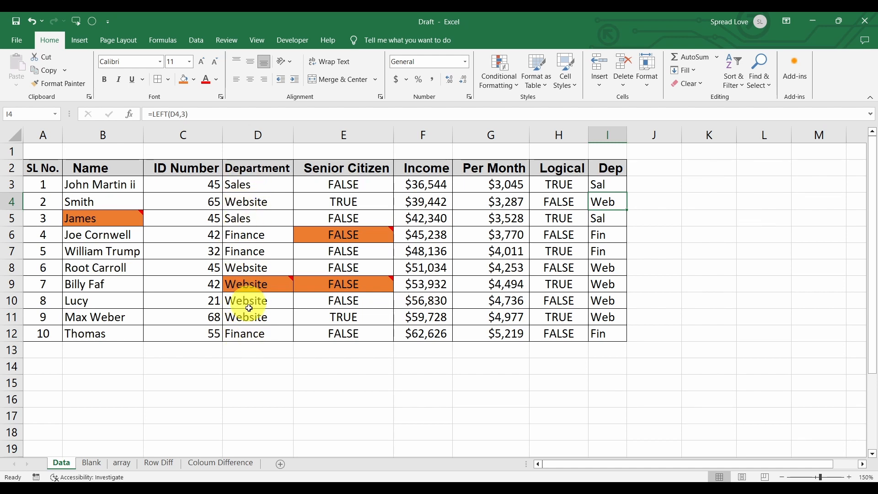
mouse_move(250, 289)
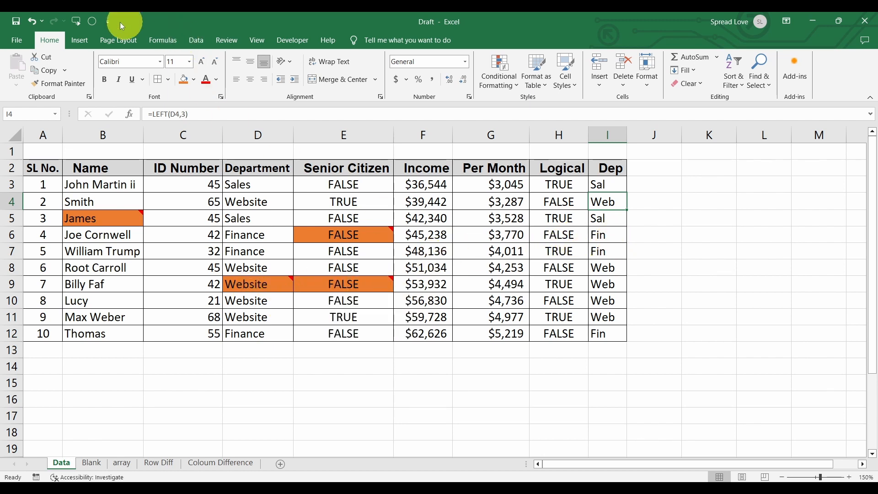
click(92, 21)
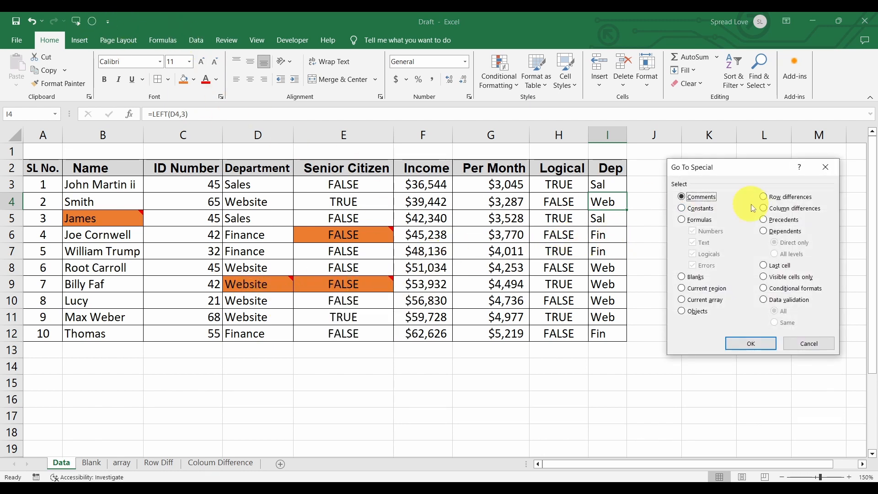
click(695, 220)
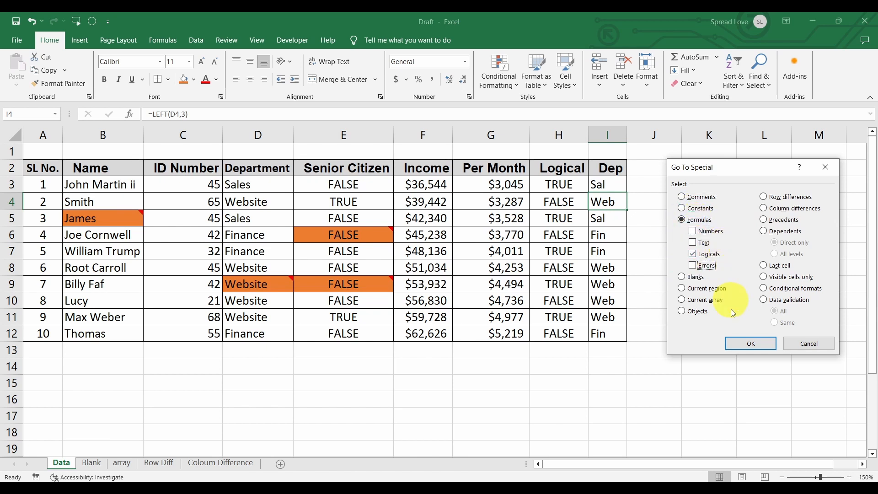
click(742, 344)
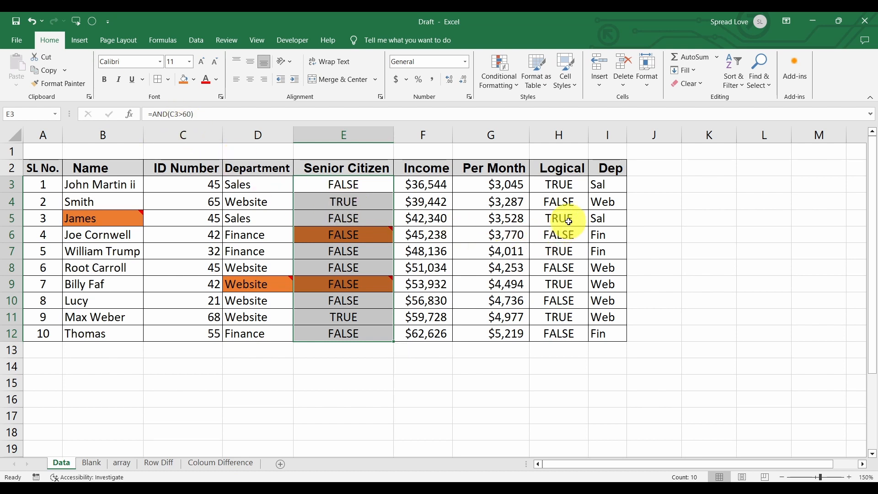
Check the formula in E7, and try to select only formula cells that return errors with Go To Special.
mouse_move(358, 228)
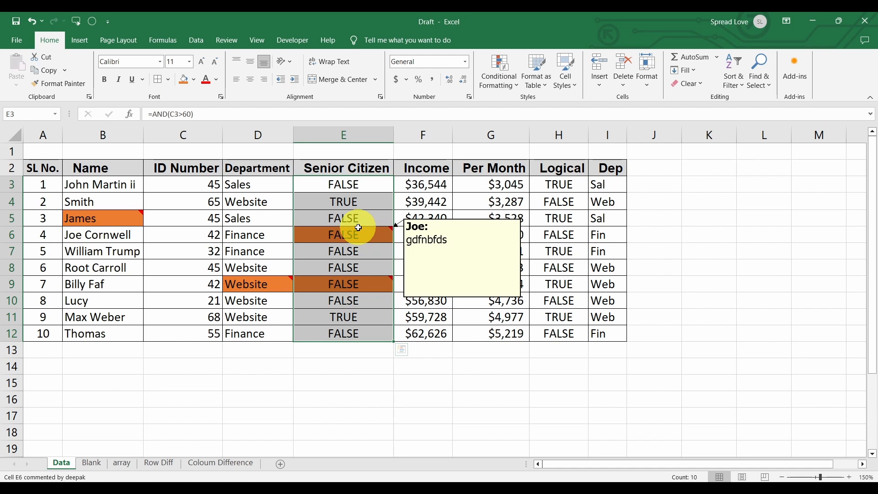
click(362, 258)
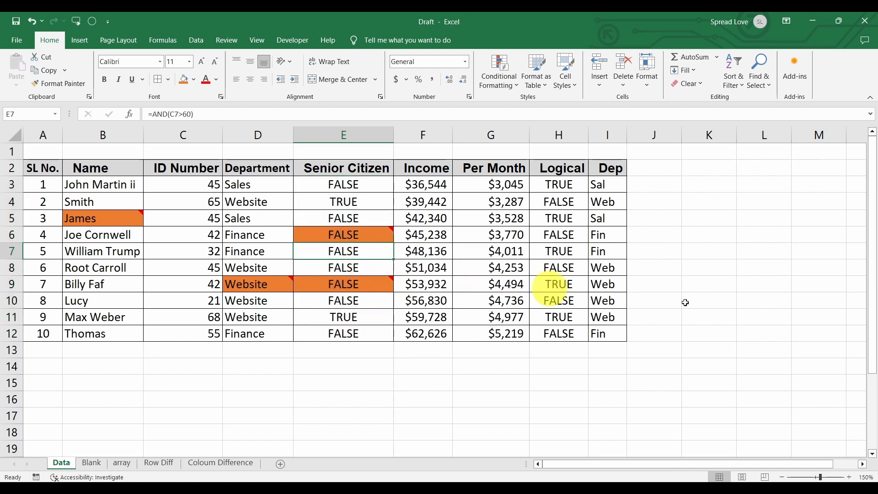
click(90, 21)
click(703, 221)
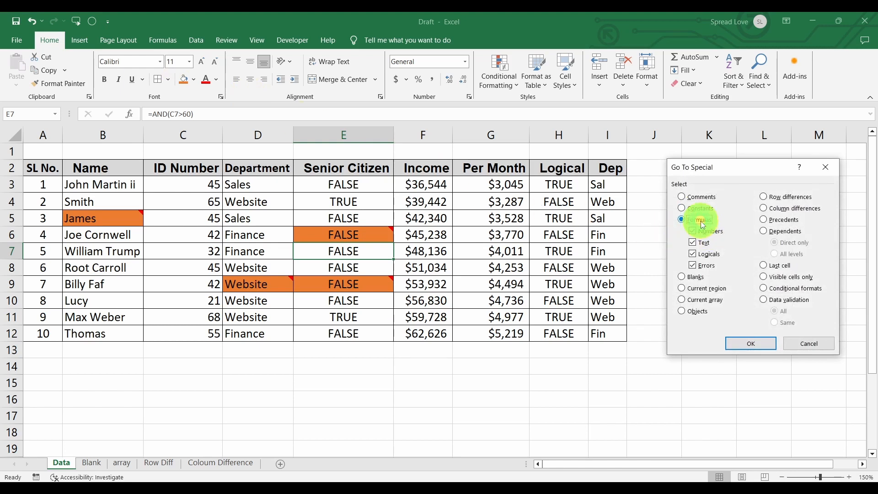
click(694, 255)
click(693, 242)
click(692, 231)
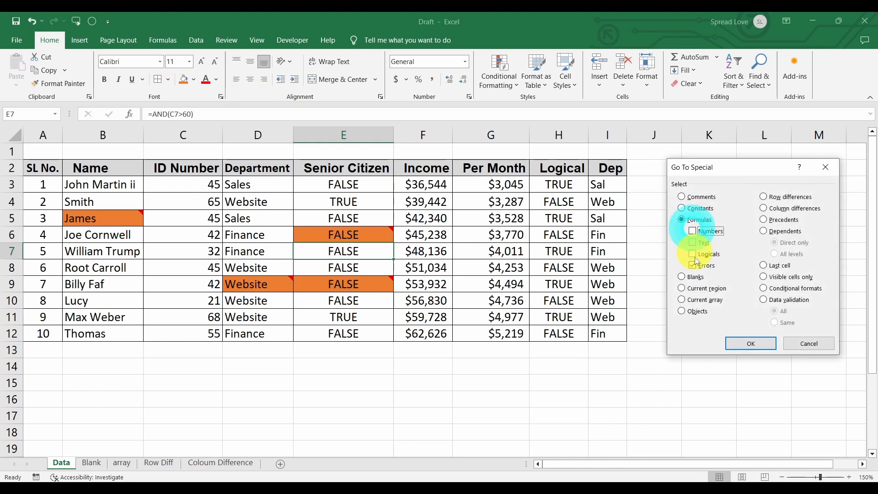
click(738, 345)
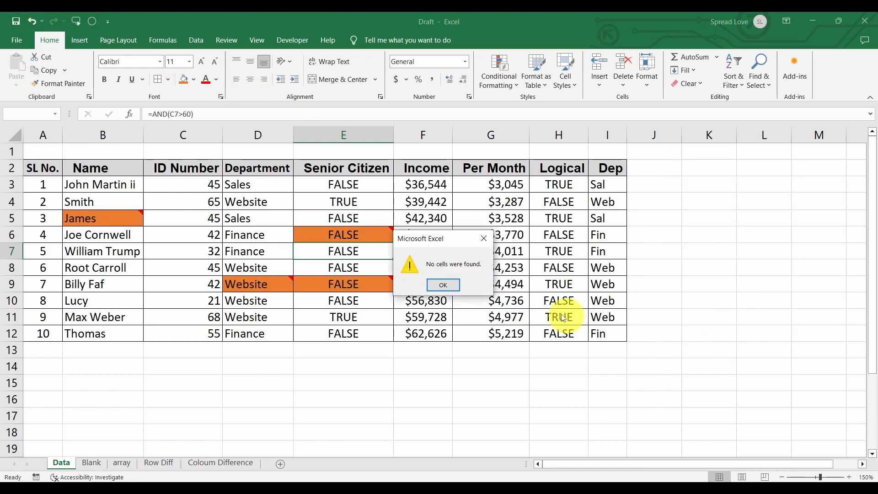
click(445, 286)
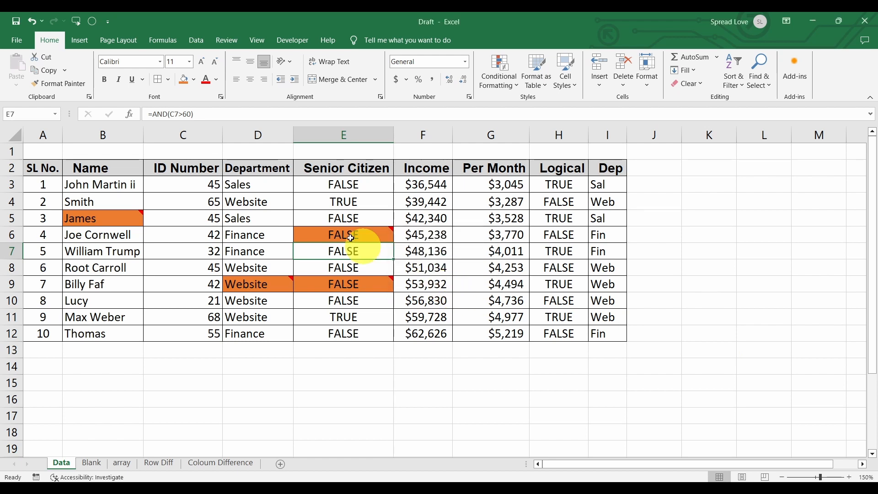
Inspect the contents of F4, G5 and G9, opening the G9 formula to view its cell reference.
click(436, 202)
click(467, 222)
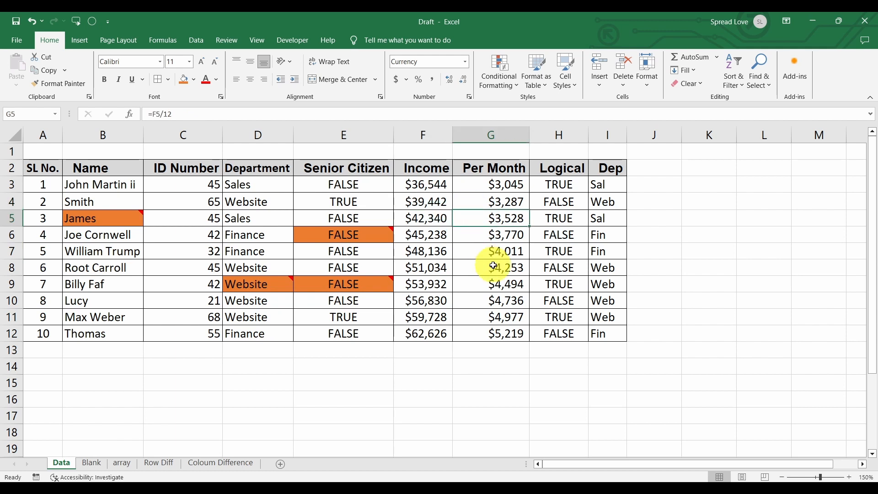
click(491, 286)
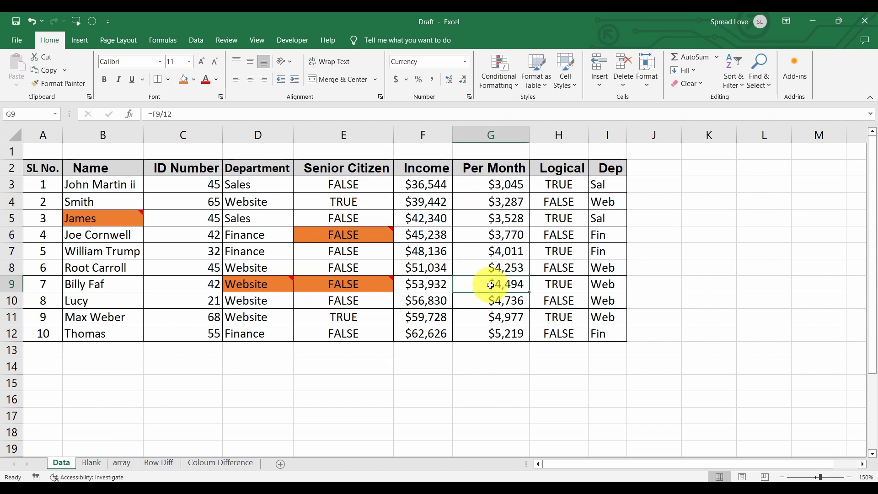
double_click(491, 286)
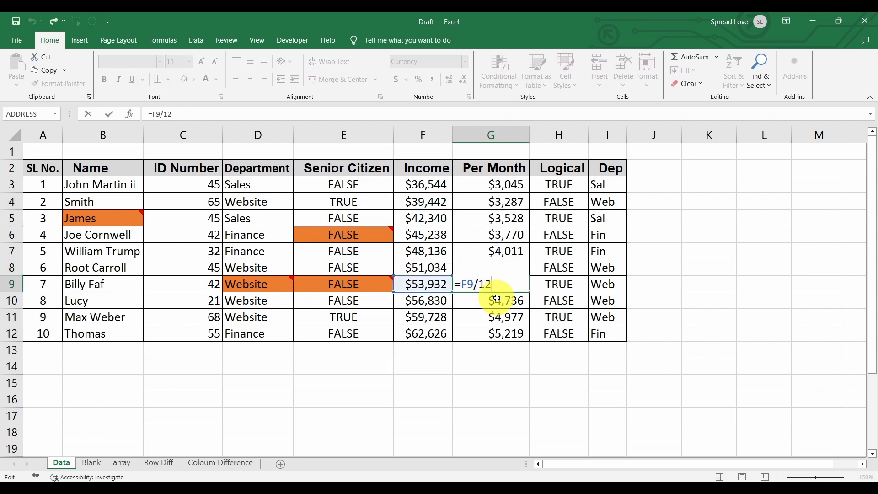
key(Return)
Change the Income entry in F10 to the formula =56830/0.
click(434, 299)
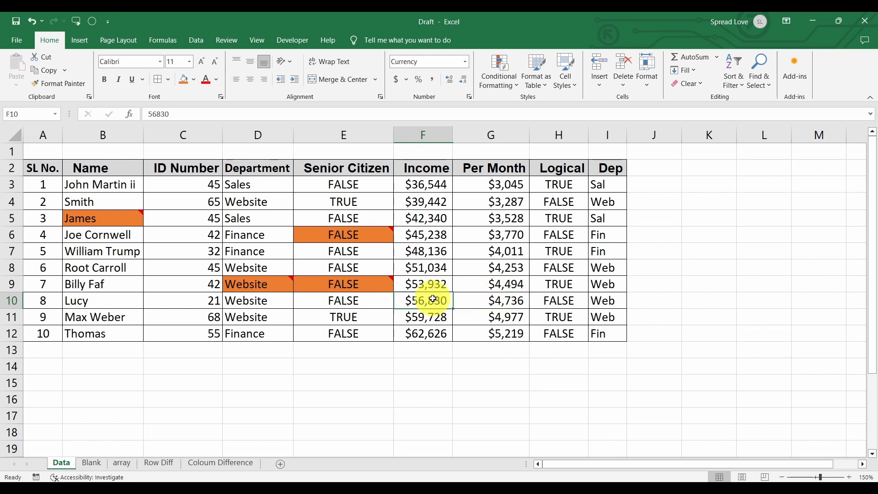
double_click(433, 299)
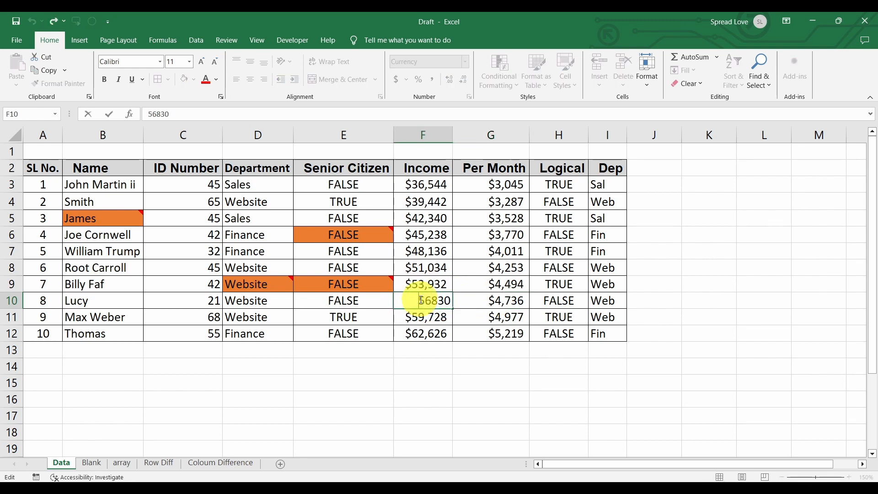
text(=)
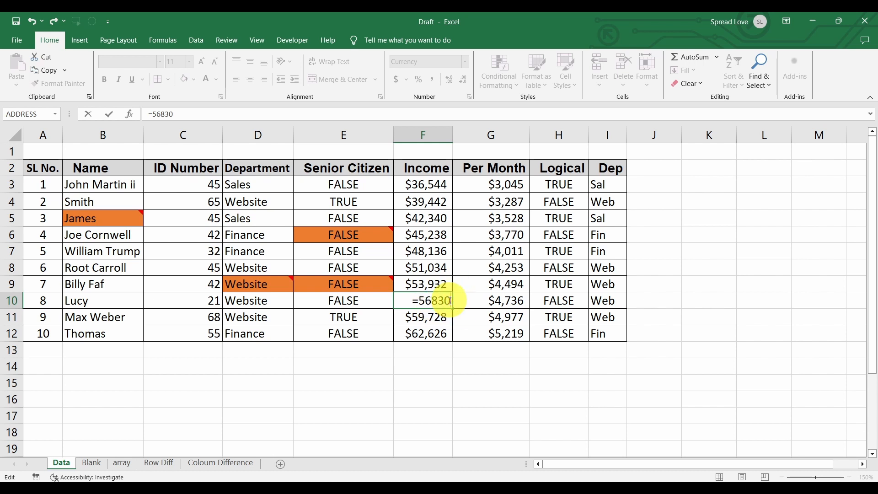
text(/0)
key(Return)
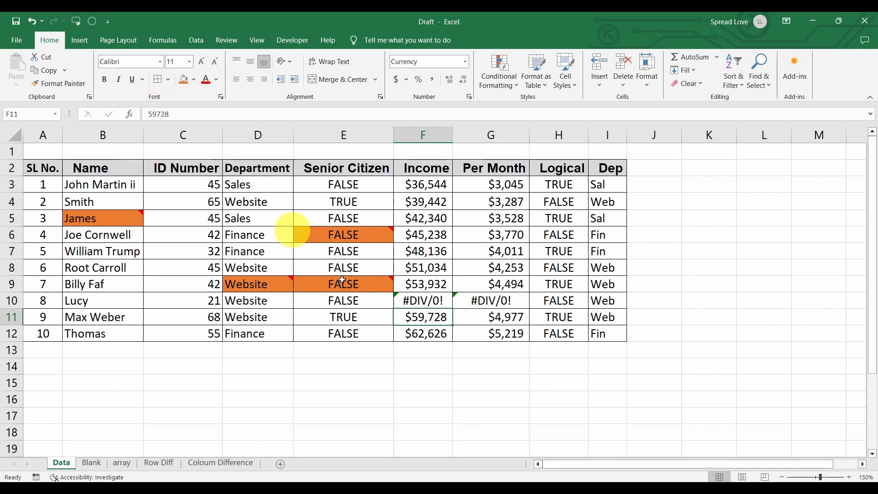
From single cell F6, select only the formula cells that return errors with Go To Special, excluding numbers, text and logicals.
click(426, 235)
click(93, 21)
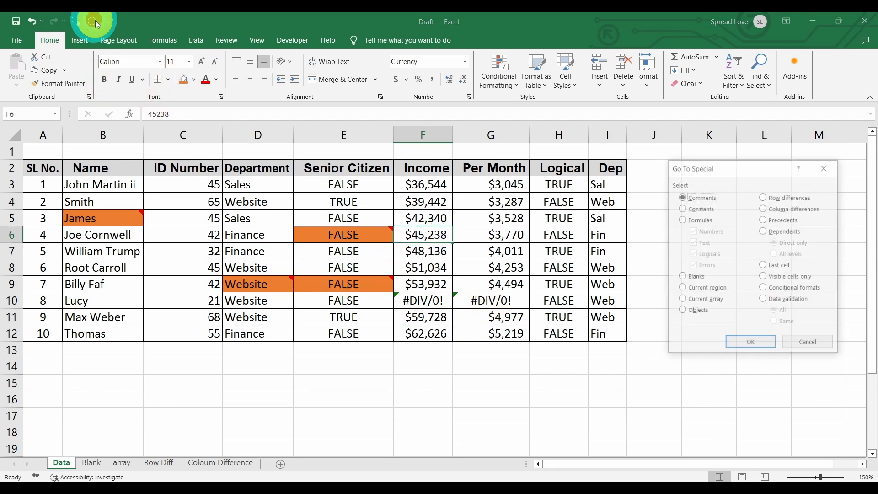
click(698, 220)
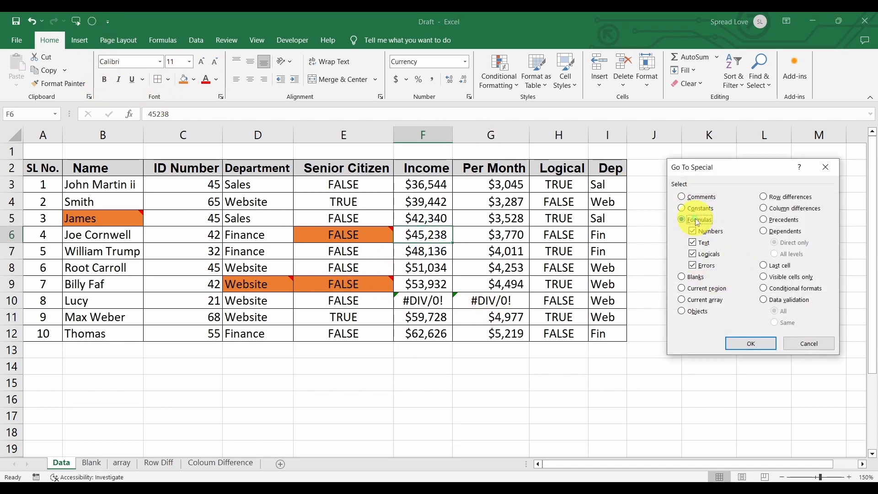
click(700, 231)
click(698, 243)
click(694, 257)
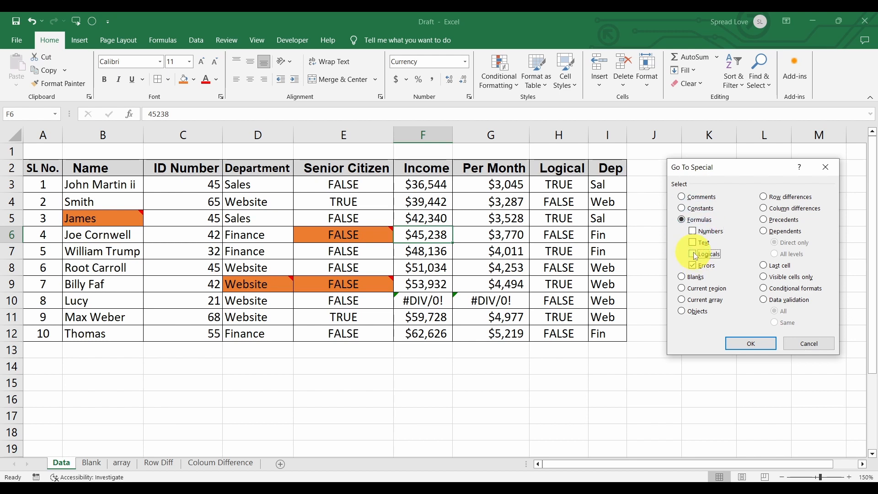
click(753, 337)
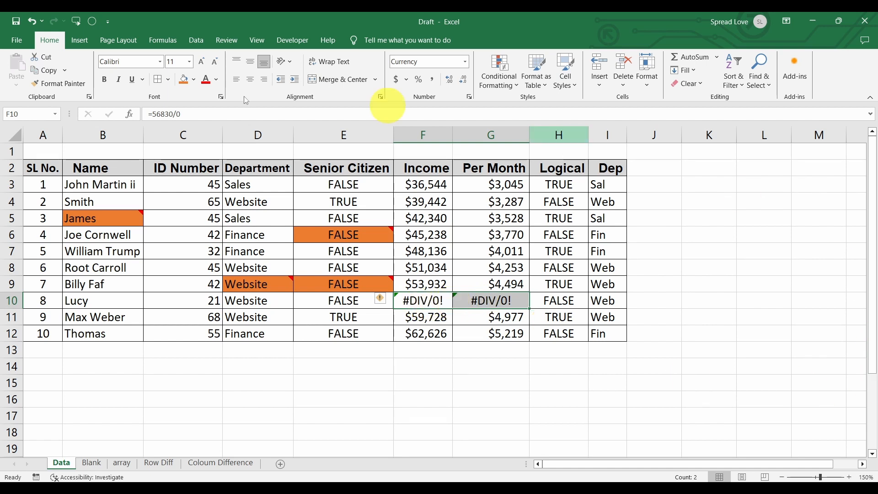
Fill the selected error cells F10 and G10 with light blue, and look over the Go To Special options.
click(194, 83)
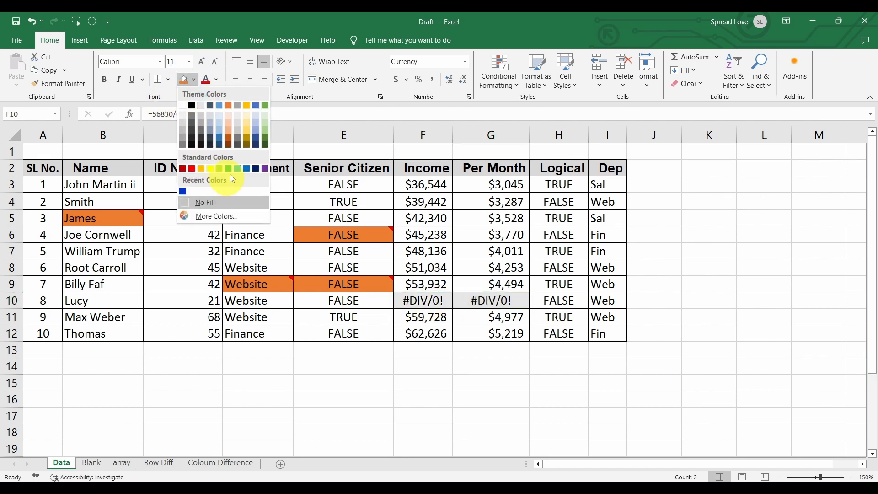
click(257, 114)
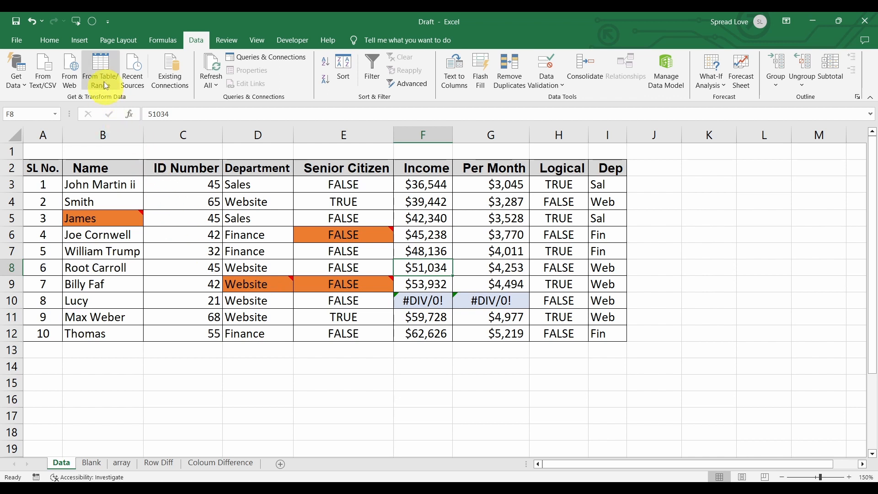
click(94, 22)
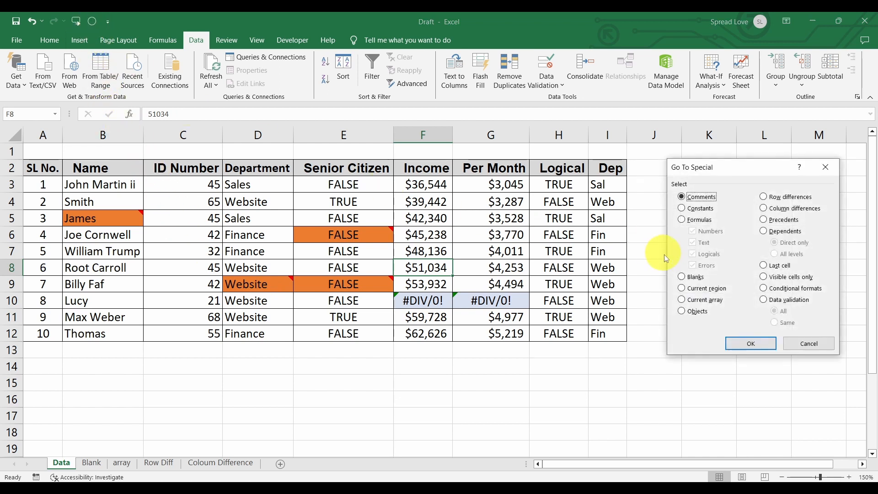
click(809, 344)
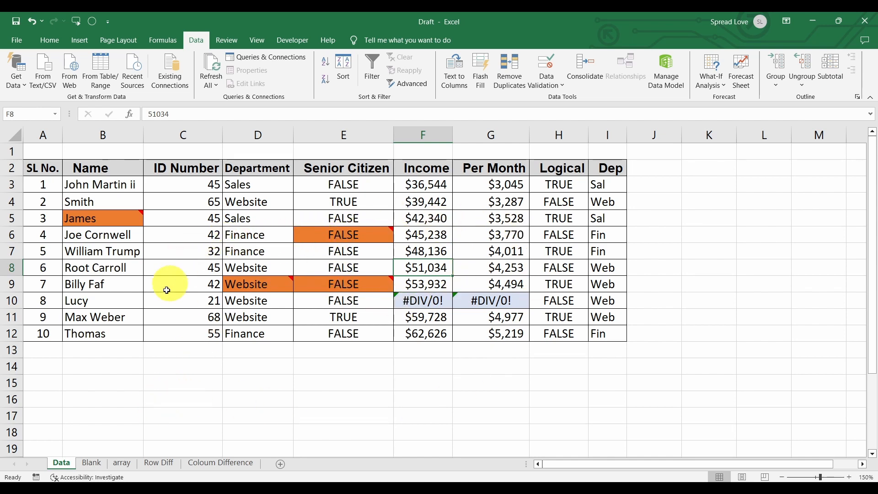
On the Blank sheet, select all blank cells in the table with Go To Special, starting from D6.
click(91, 463)
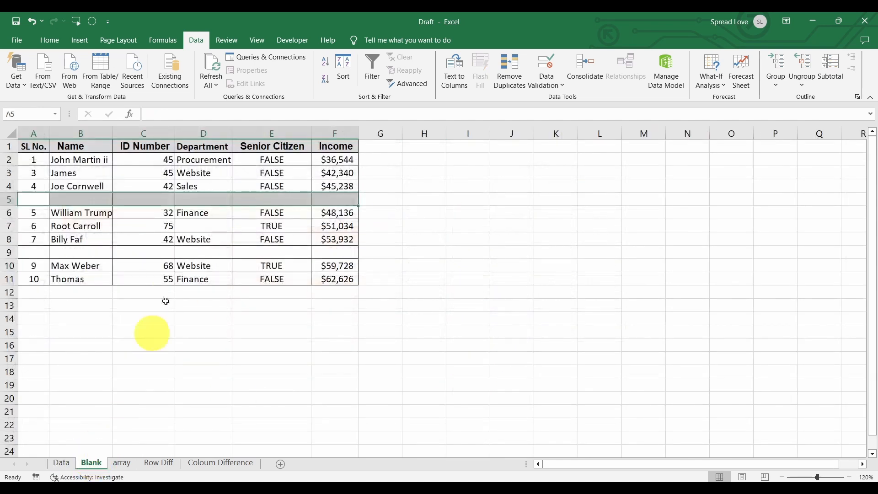
click(197, 238)
click(209, 215)
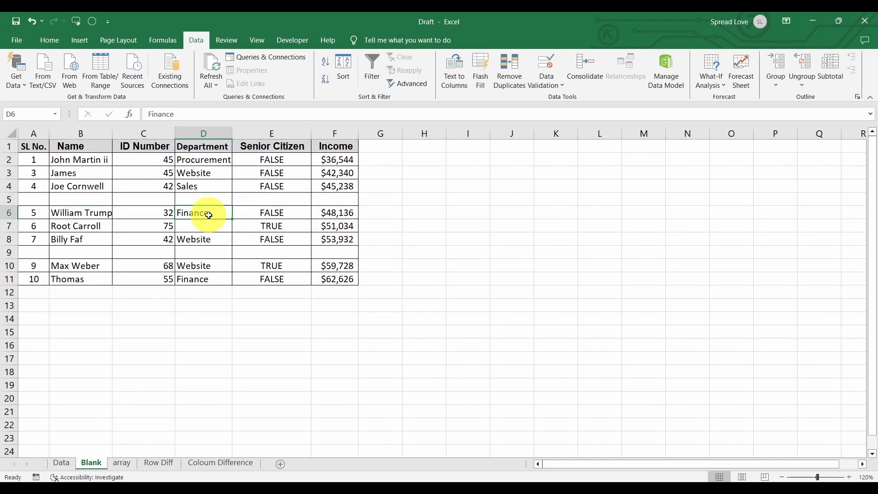
click(92, 22)
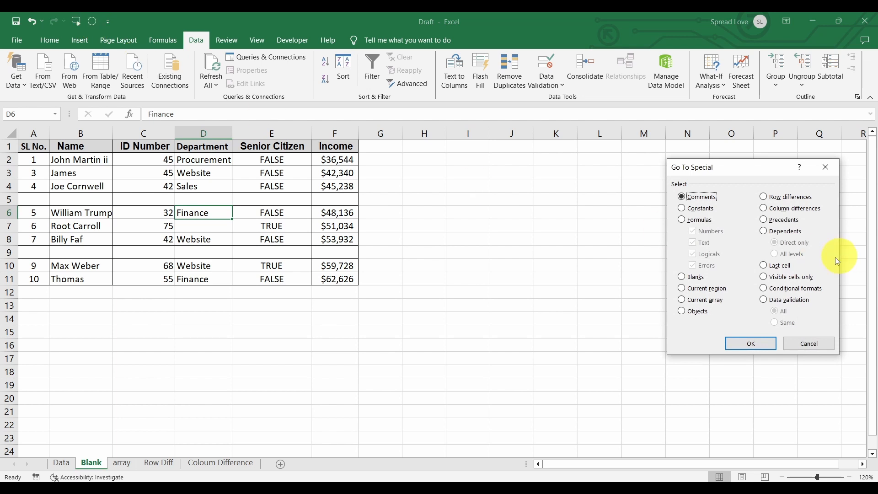
click(702, 279)
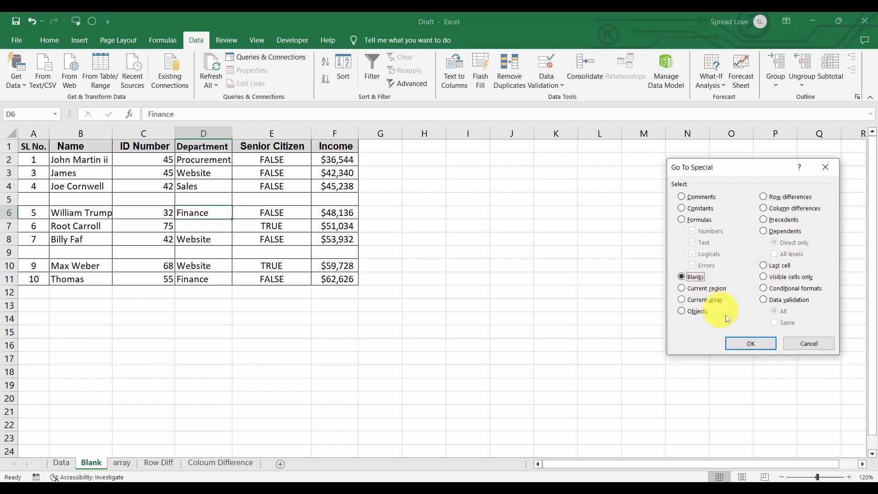
click(752, 345)
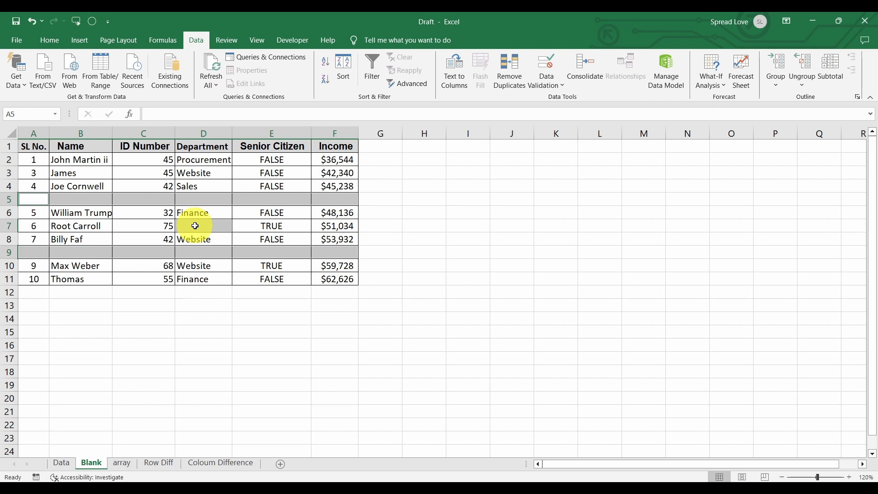
Fill the selected blank cells on the Blank sheet with orange.
click(50, 41)
click(195, 83)
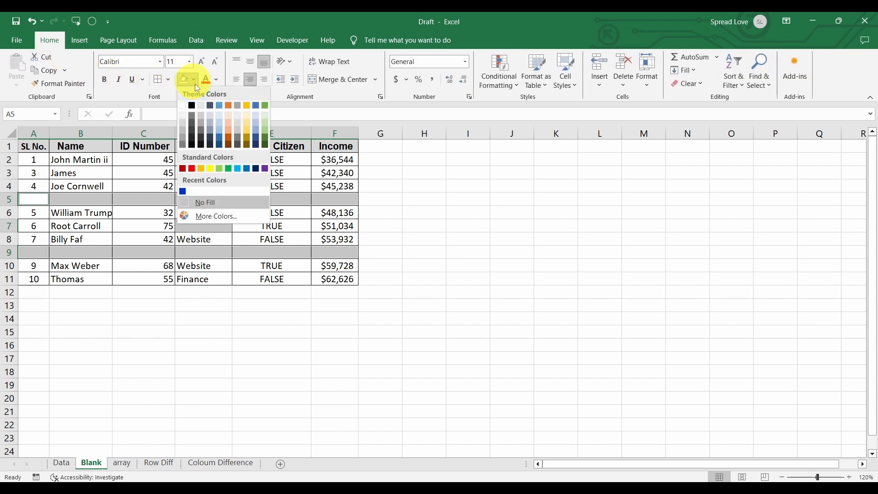
click(226, 102)
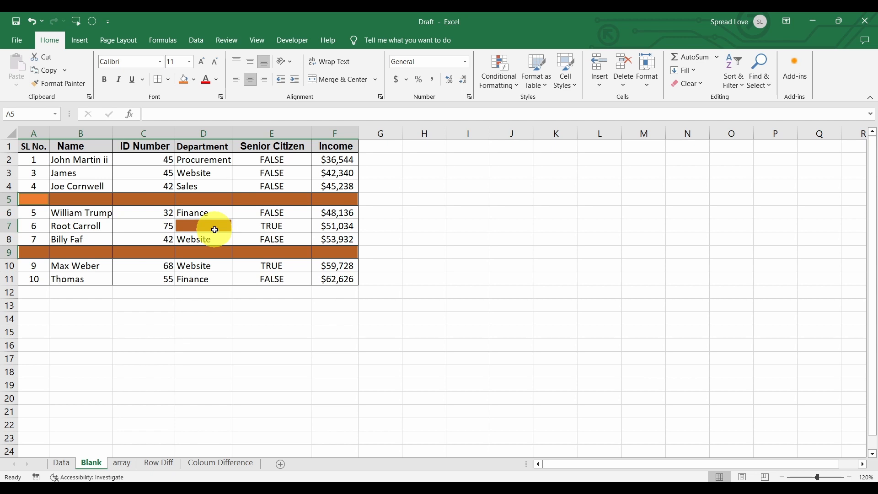
Delete the entire rows containing the selected blank cells, and review the remaining records in A2:F8.
key(ctrl+minus)
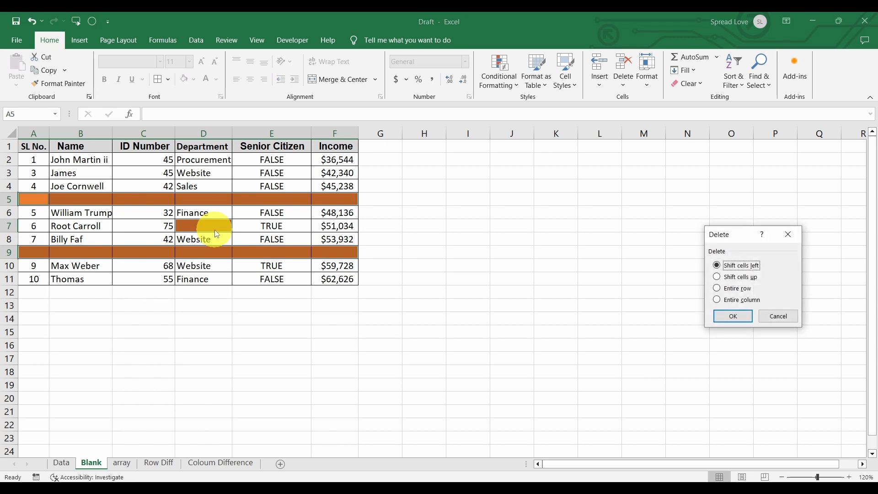
click(732, 288)
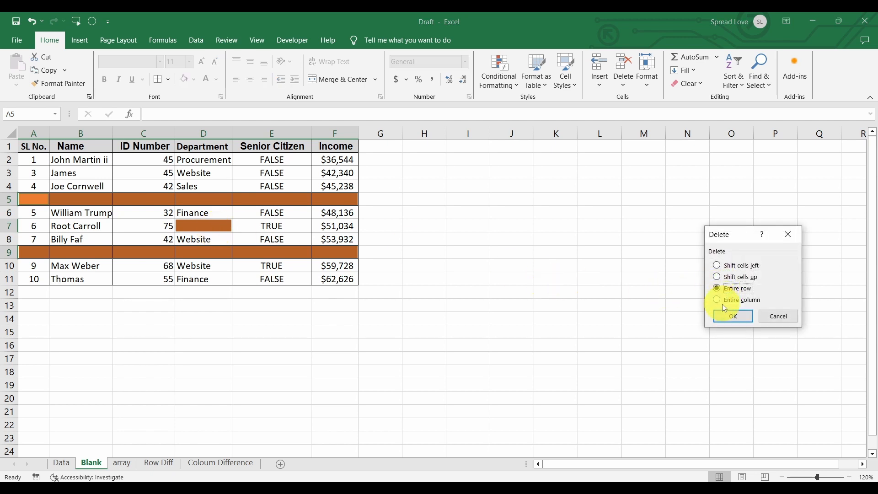
click(728, 316)
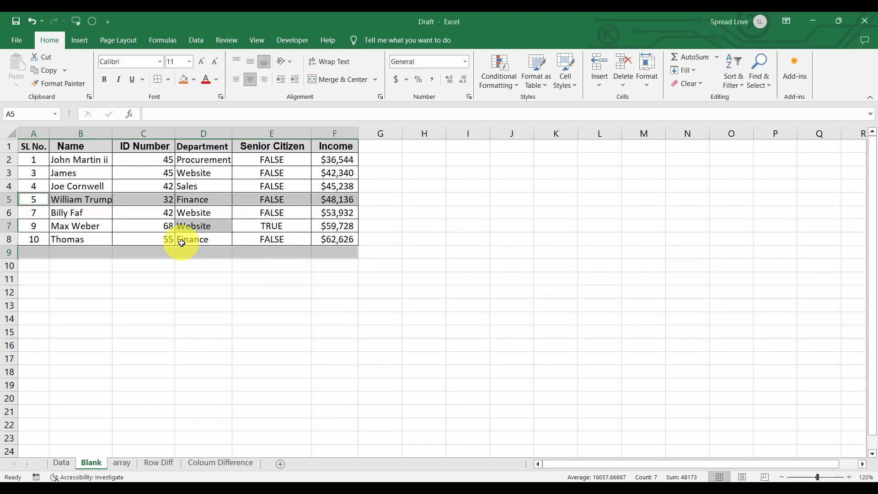
click(229, 270)
click(239, 198)
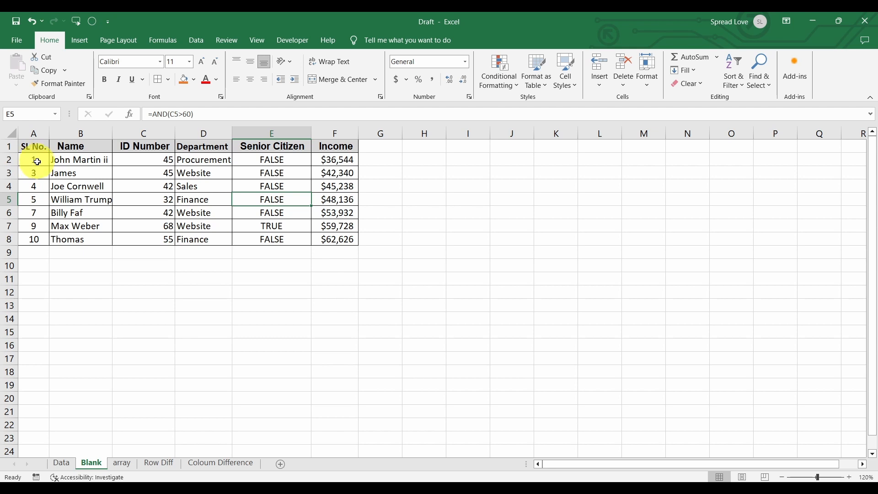
drag(34, 160, 341, 239)
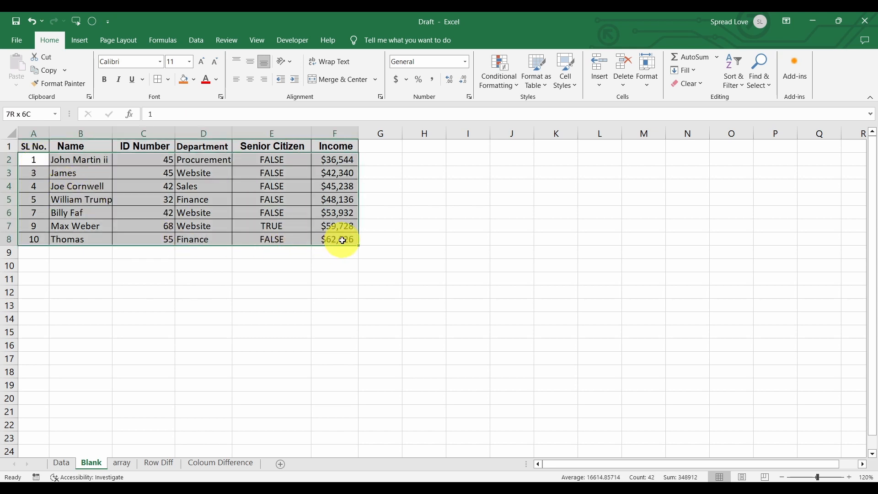
click(304, 229)
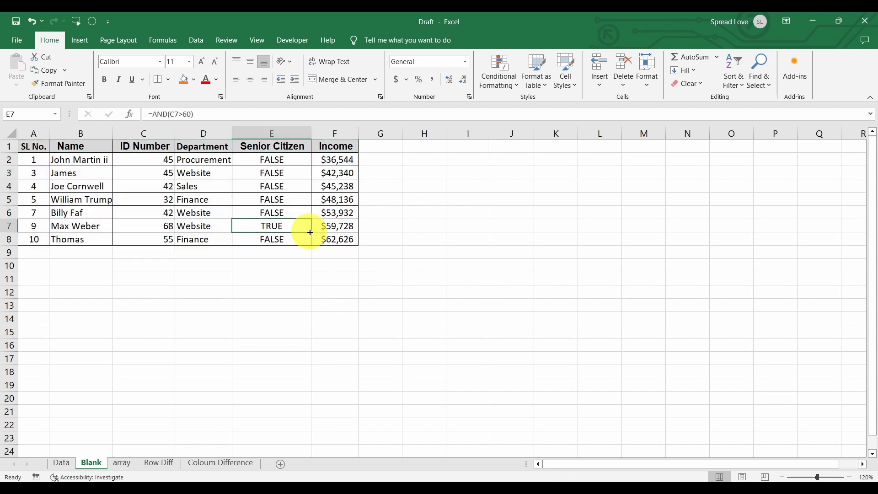
On the Data sheet, select the current region around F8 with Go To Special.
click(67, 463)
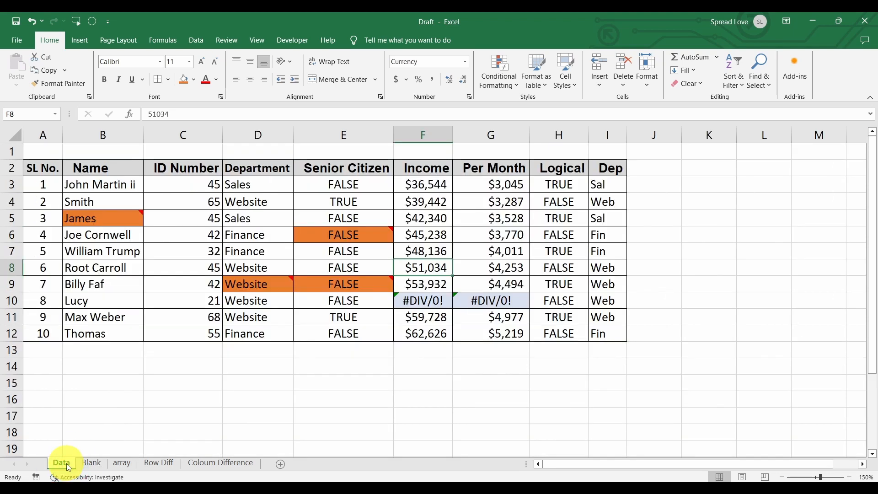
click(92, 21)
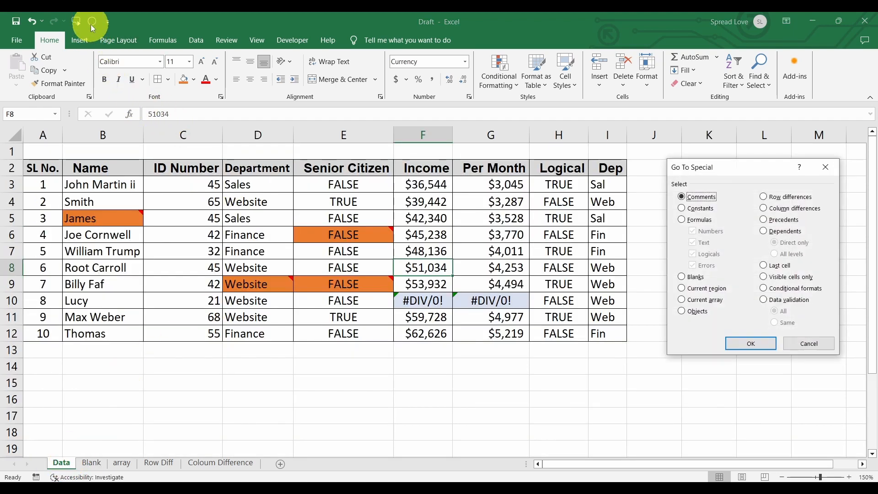
click(698, 289)
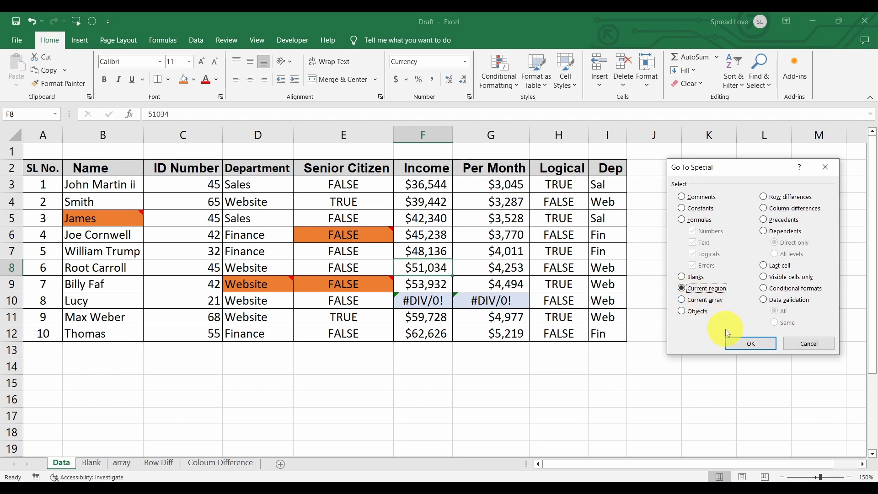
click(741, 347)
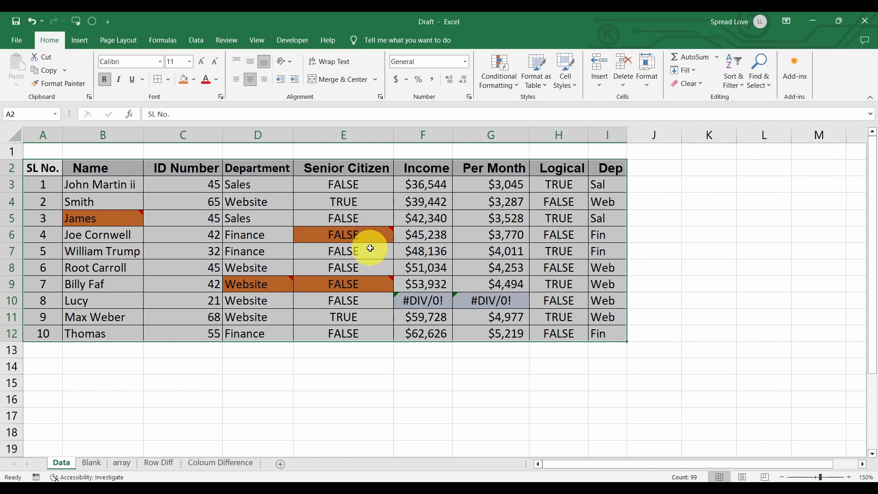
click(424, 255)
Enter 1 in E16 and 2 in F16, below the Data sheet's table.
scroll(451, 358, down, 3)
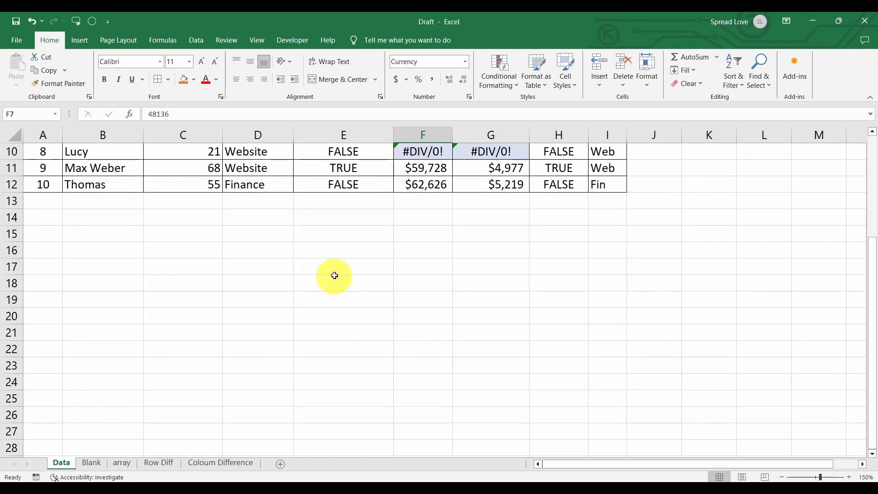
click(336, 253)
text(1)
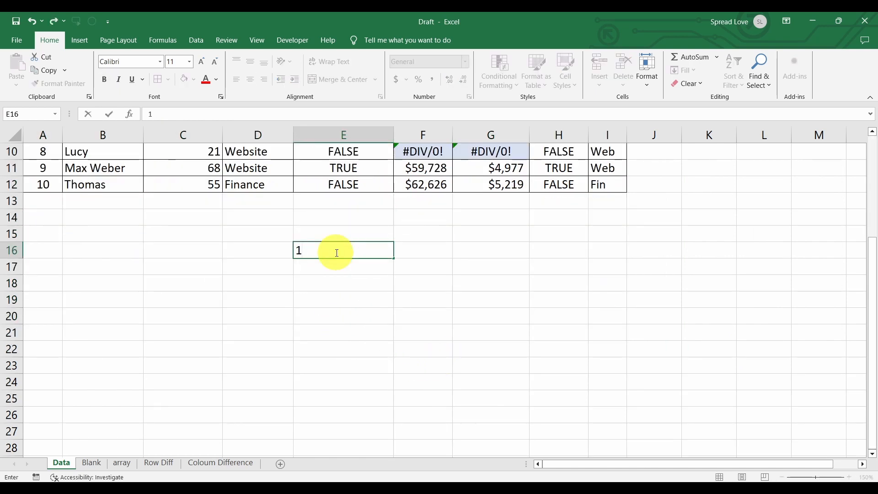
click(414, 247)
text(2)
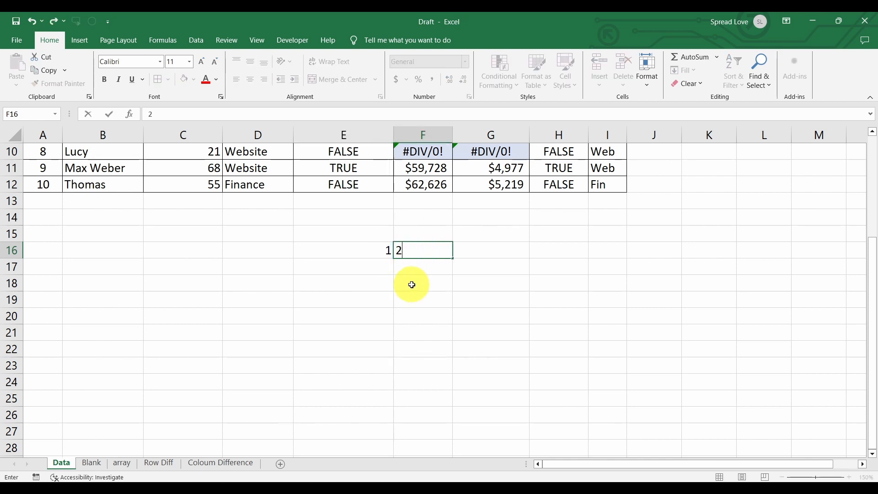
click(410, 287)
Extend the row 16 series from 1 to 5 across E16:I16 and fill it down to row 23.
drag(388, 249, 470, 256)
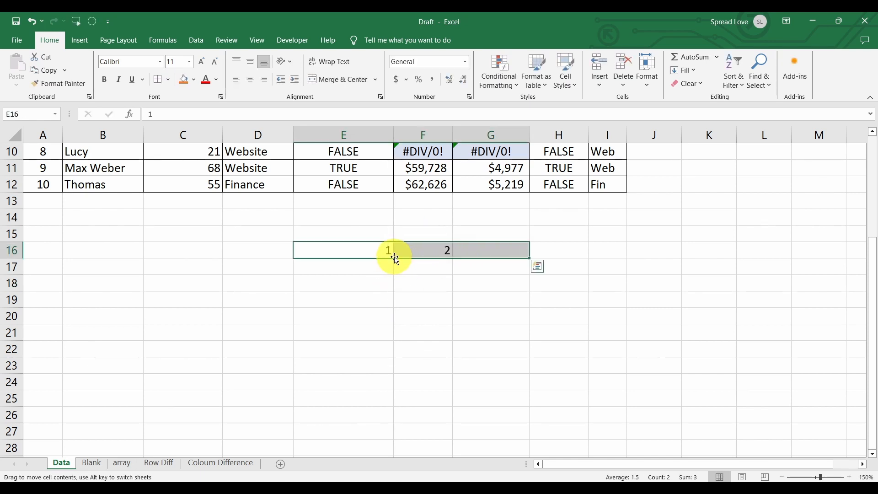
click(371, 280)
drag(369, 249, 638, 372)
click(667, 333)
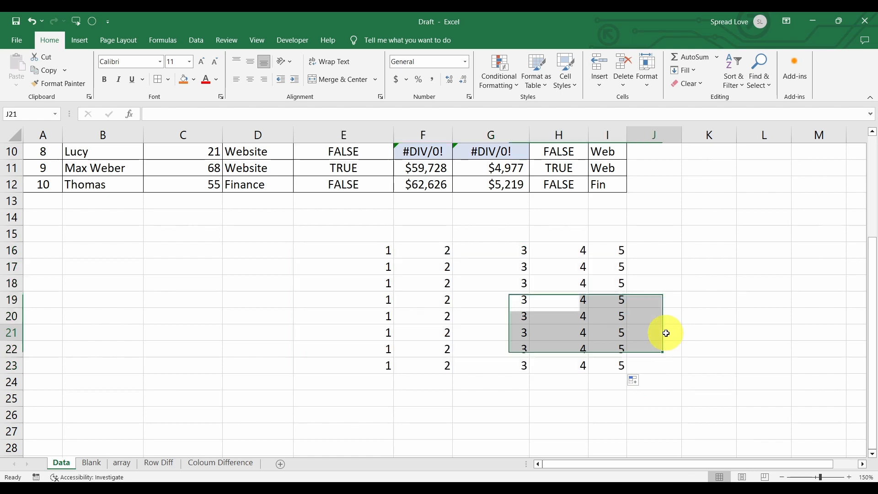
click(447, 315)
Select only the employee table with Go To Special's Current region option, starting from D5.
scroll(460, 324, up, 3)
scroll(337, 329, down, 1)
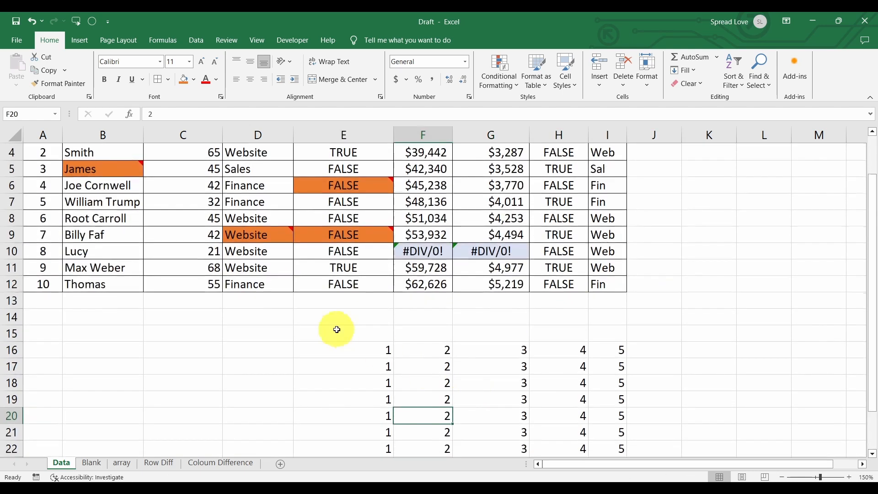
scroll(275, 256, up, 1)
click(238, 218)
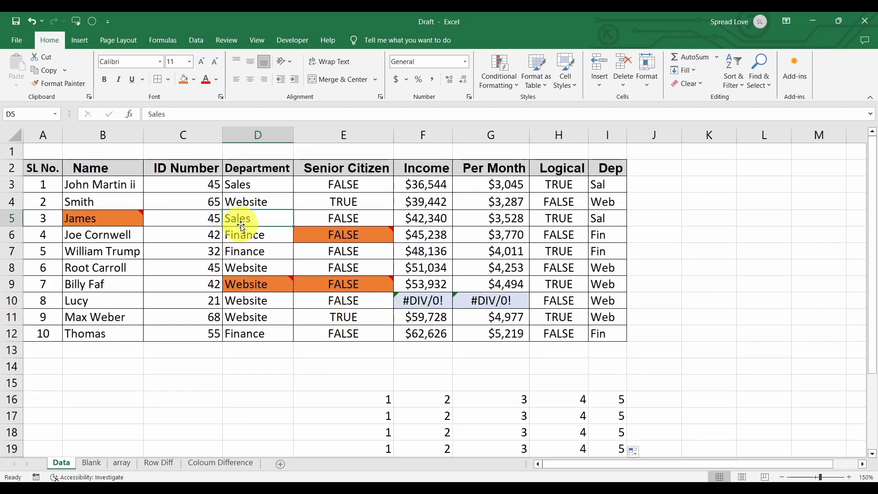
click(92, 20)
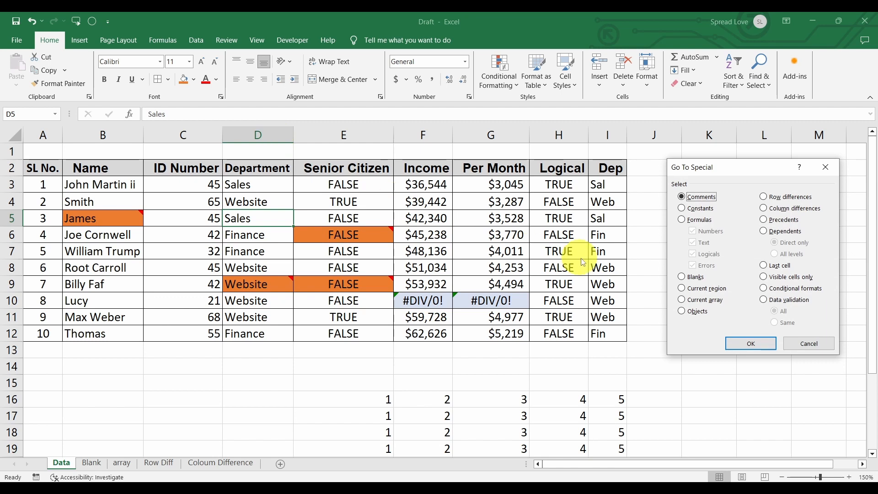
click(696, 289)
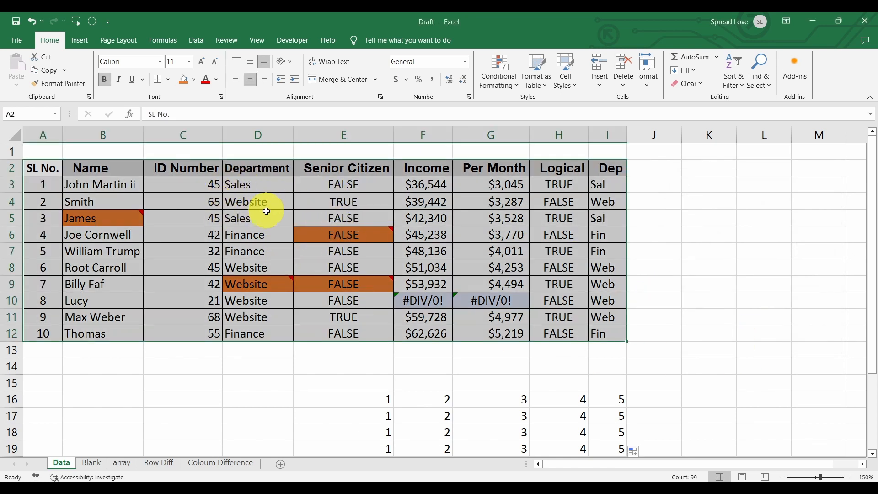
Select the separate number block with Go To Special's Current region option, starting from F17.
click(429, 414)
scroll(462, 407, down, 1)
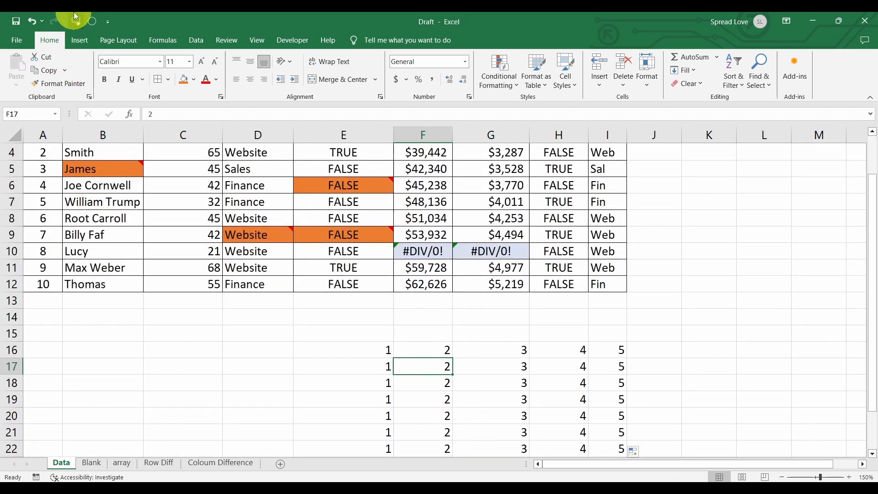
click(92, 22)
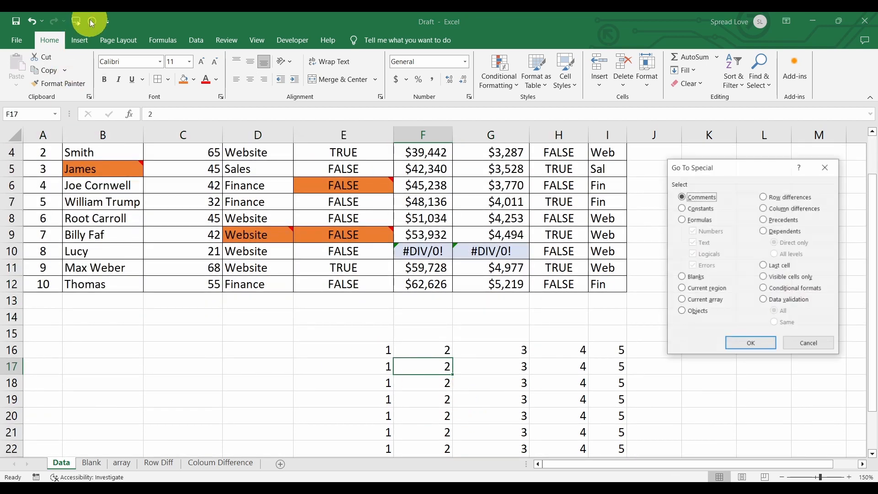
click(701, 291)
click(752, 346)
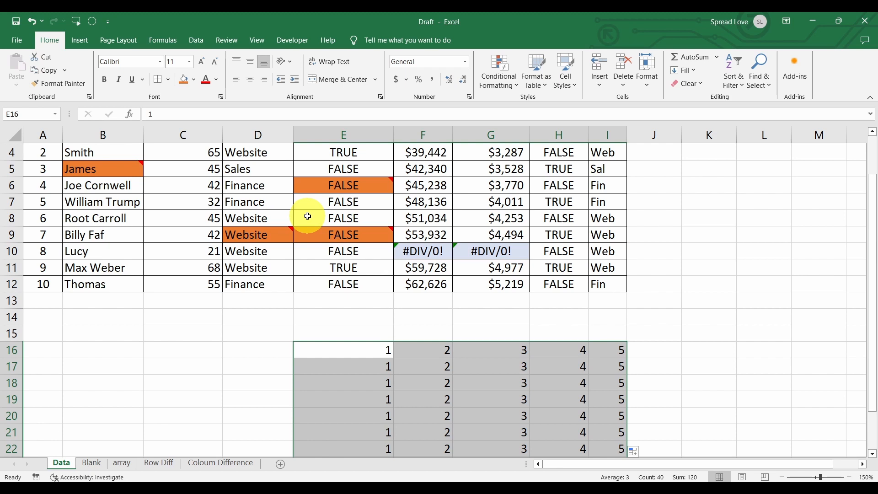
Select all commented cells on the Data sheet with Go To Special's Comments option, starting from D16.
click(262, 348)
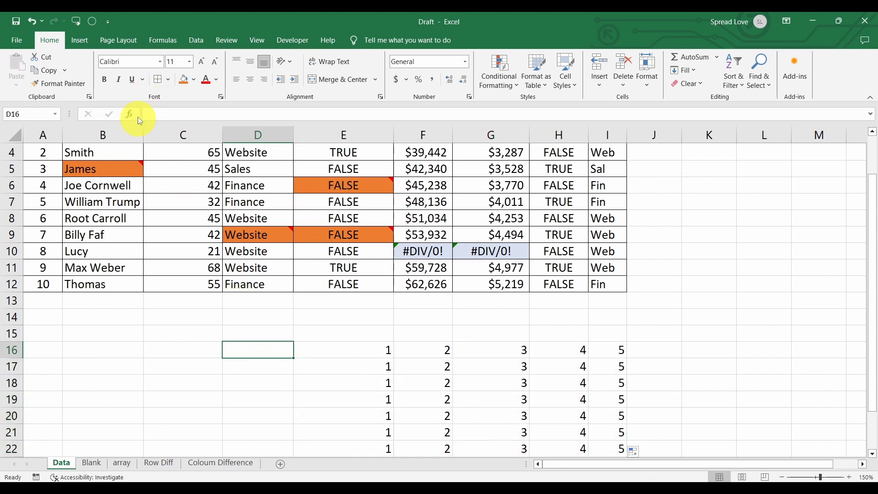
click(91, 23)
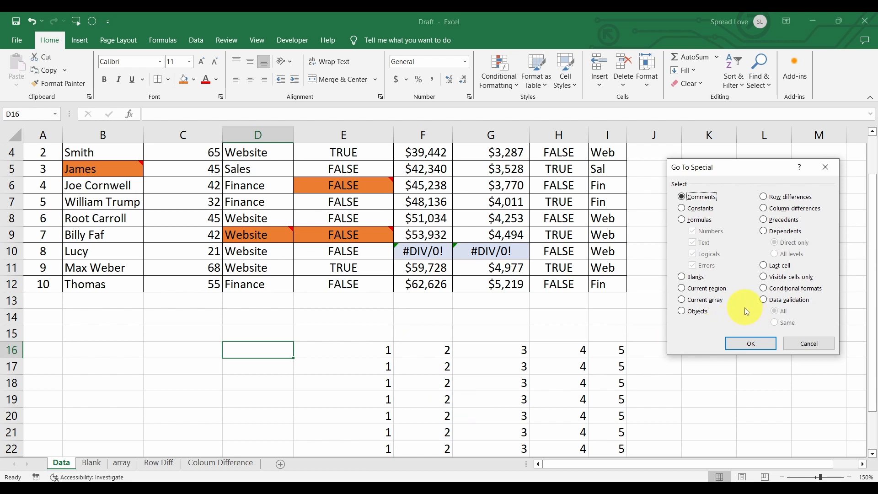
click(751, 343)
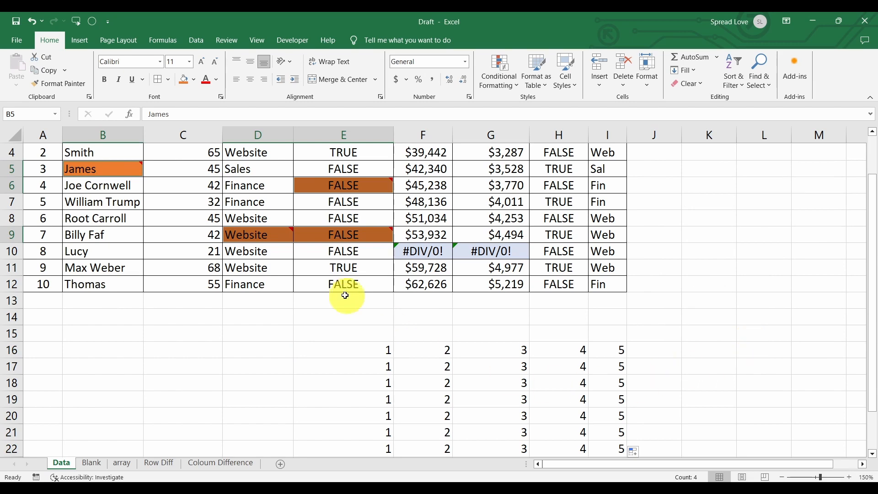
Try to select cells with Go To Special's Current array option, starting from D6 in the employee table.
scroll(361, 293, up, 1)
click(233, 235)
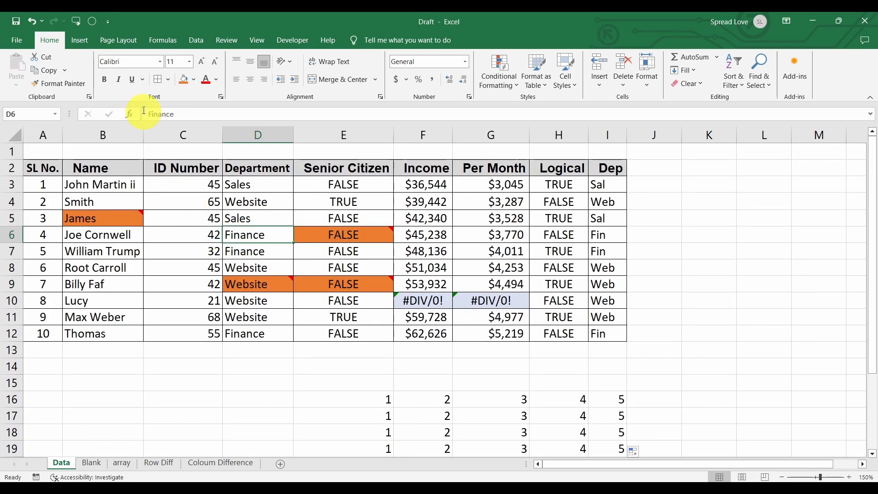
click(93, 24)
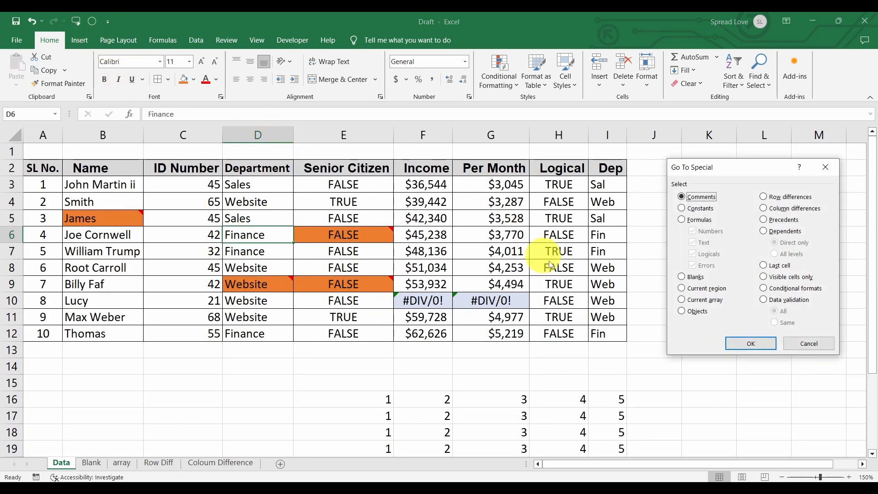
click(700, 299)
click(757, 344)
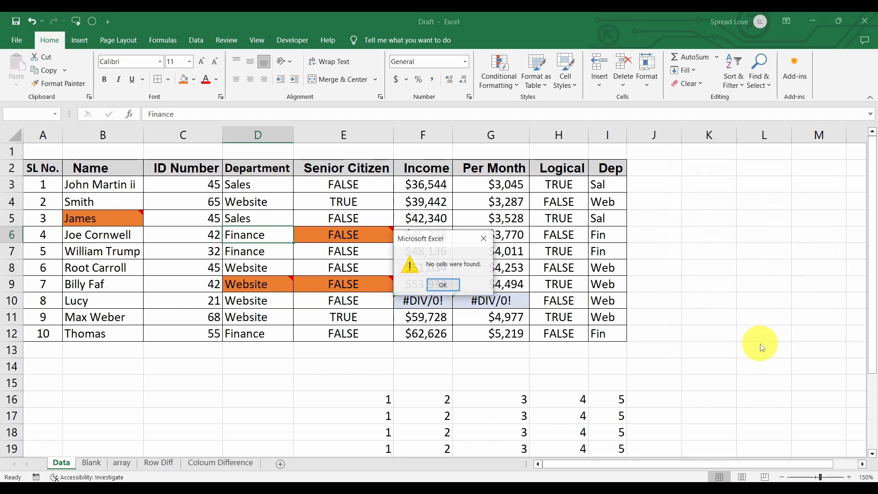
click(441, 287)
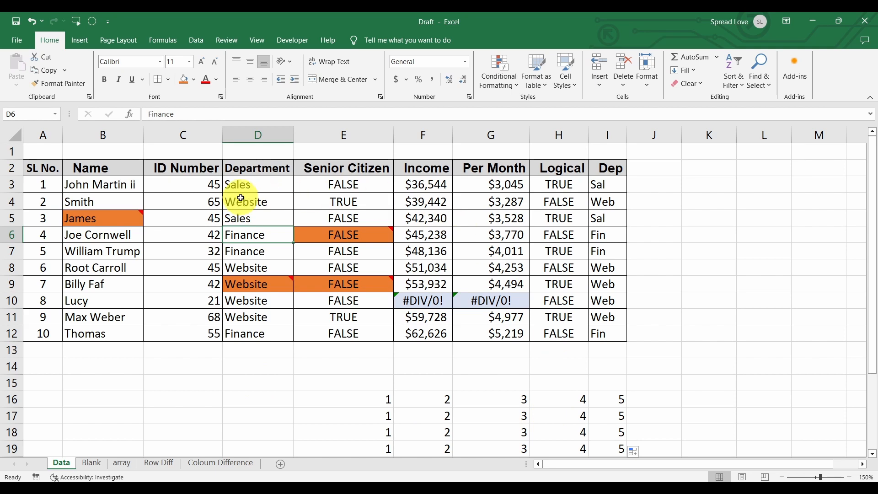
On the array sheet, select the whole multiplication table with Go To Special's Current array option, starting from E10.
click(129, 467)
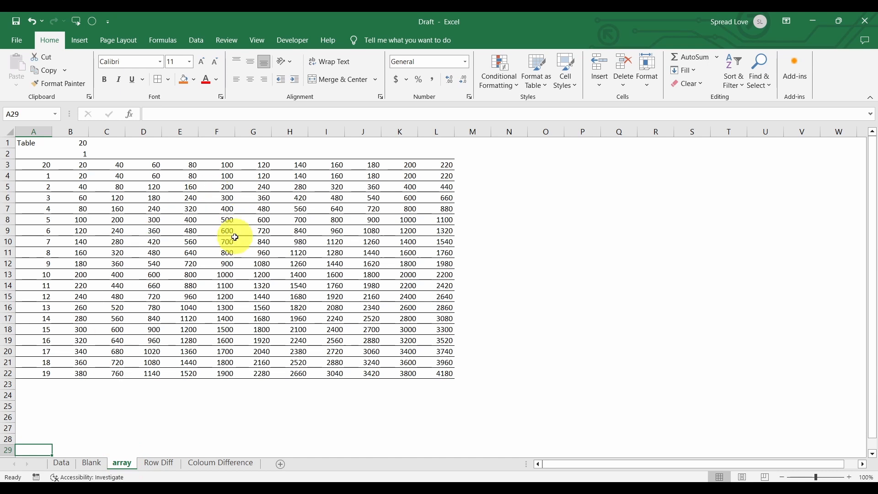
click(225, 254)
click(79, 144)
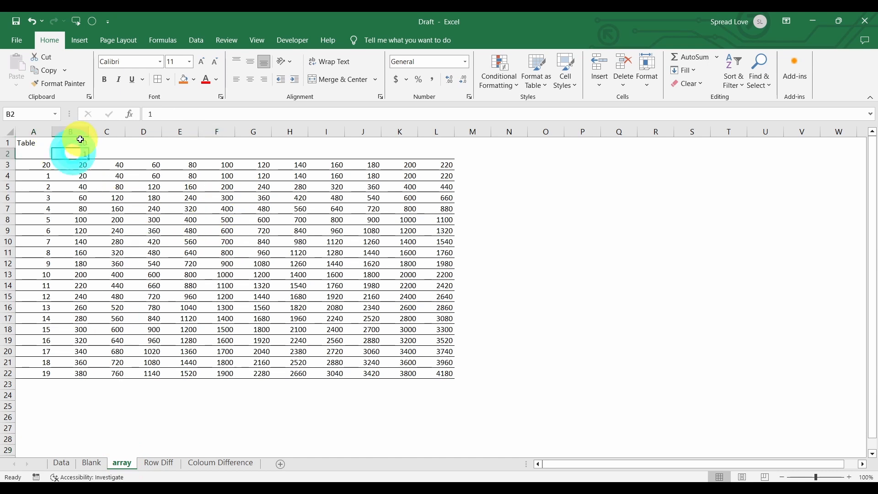
click(36, 164)
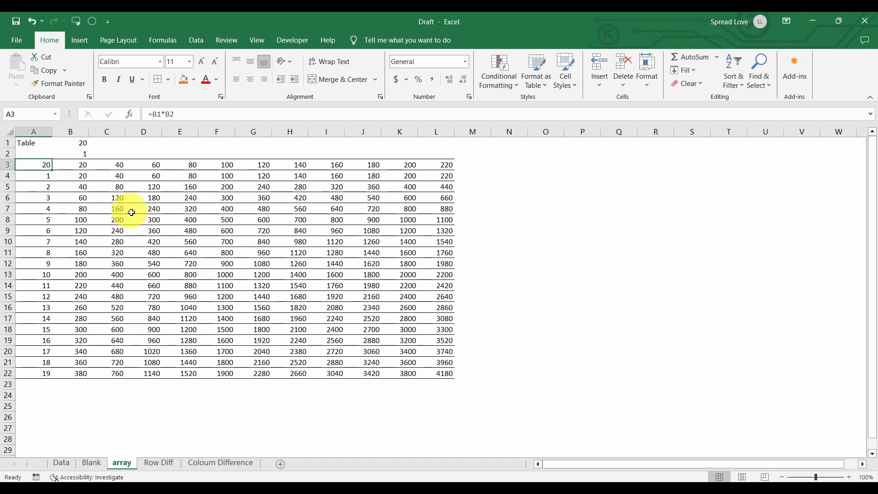
click(174, 238)
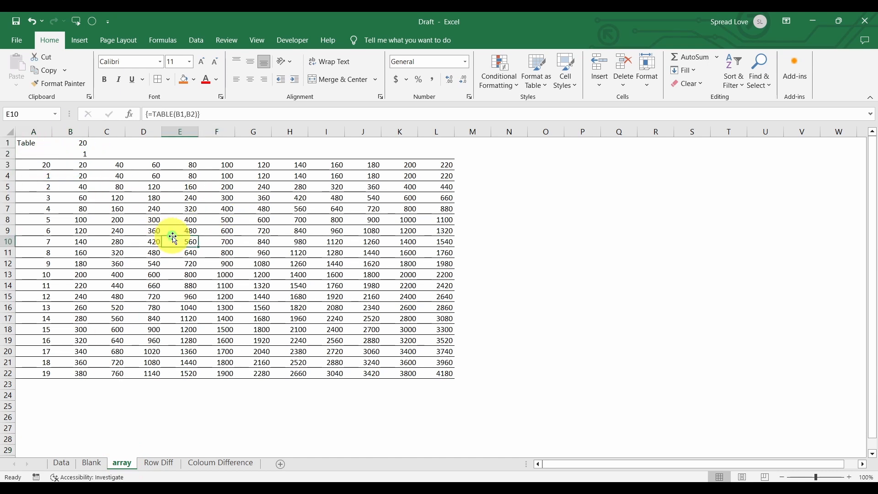
click(93, 22)
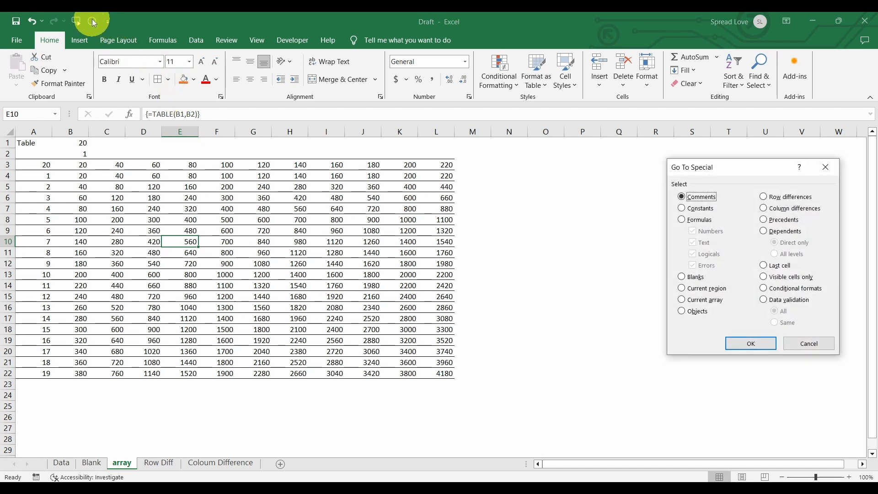
click(691, 300)
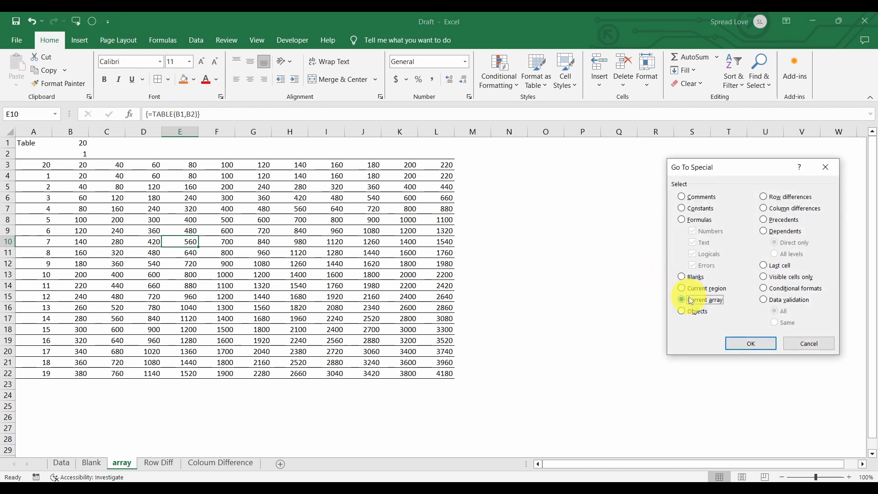
click(742, 344)
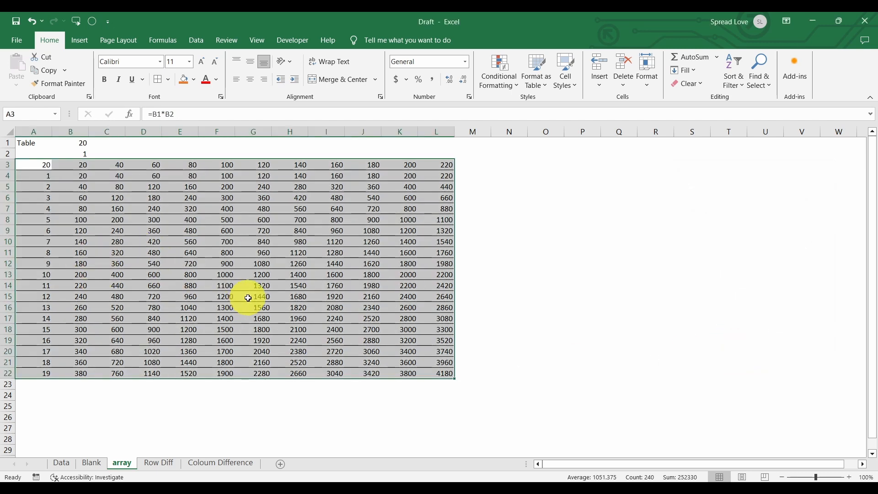
click(254, 220)
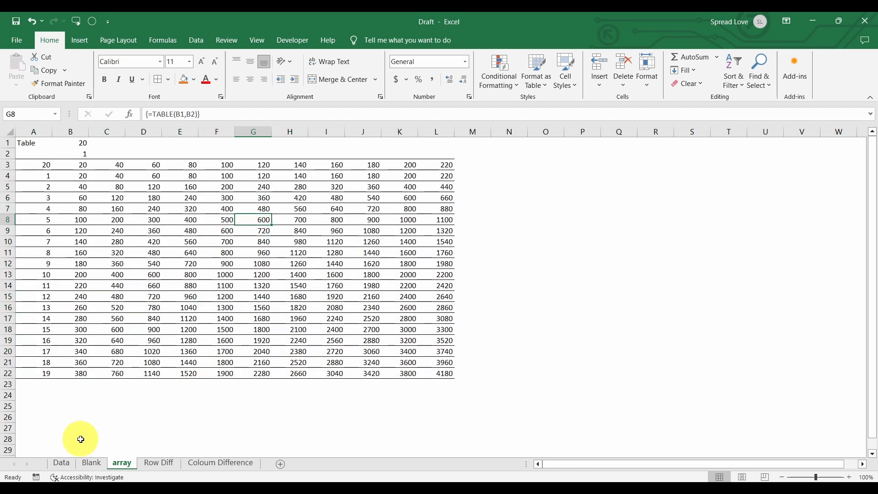
On the Data sheet, draw a rounded rectangle beside the employee table, covering about K4:L9.
click(64, 463)
click(235, 251)
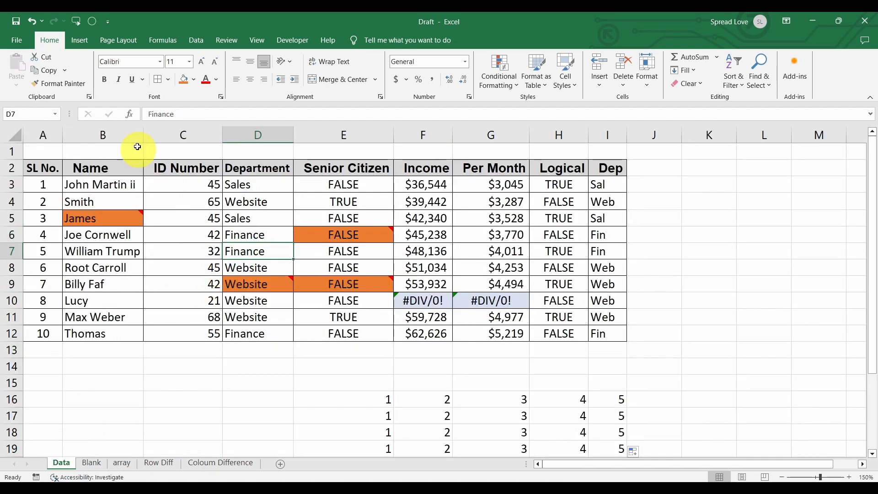
click(87, 26)
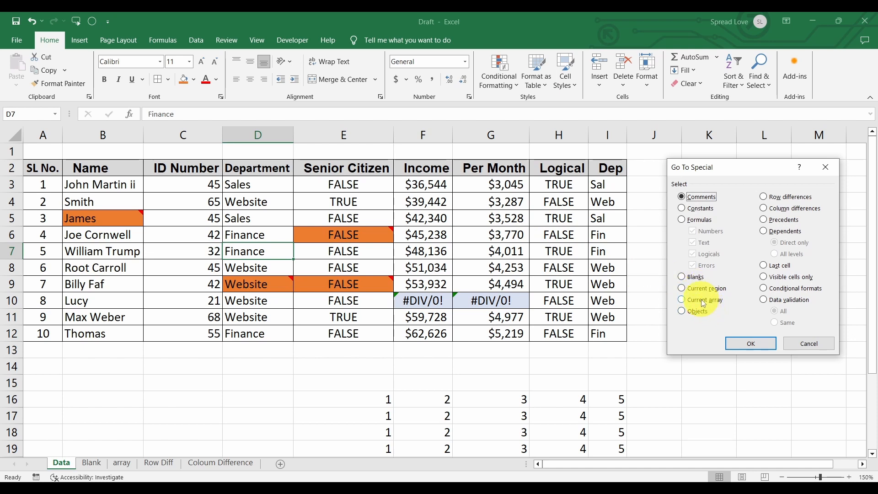
click(800, 344)
click(690, 282)
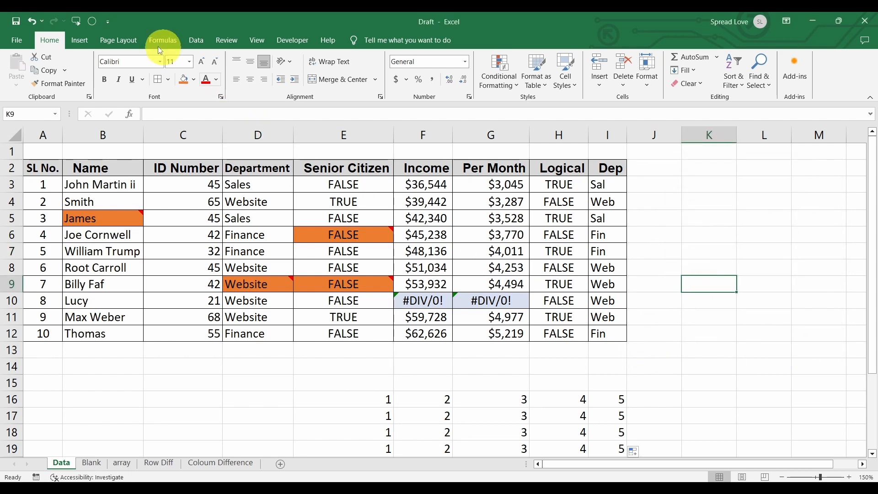
click(87, 43)
click(182, 57)
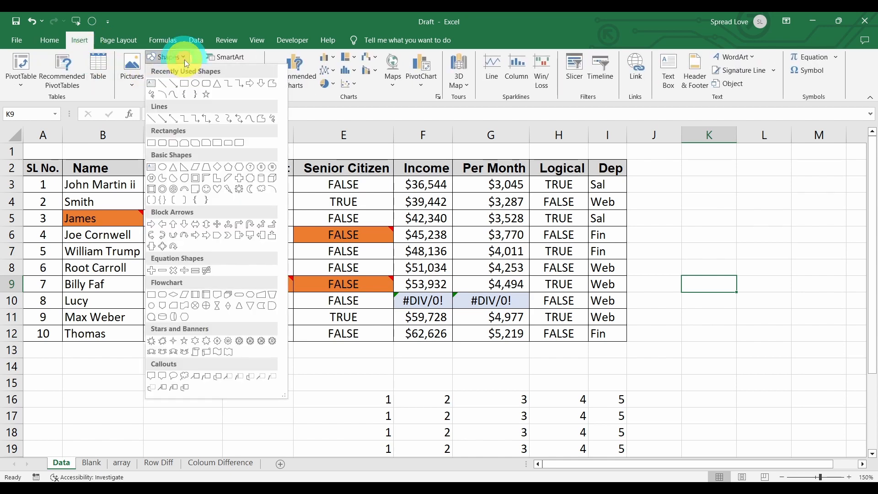
click(204, 87)
drag(711, 193, 776, 286)
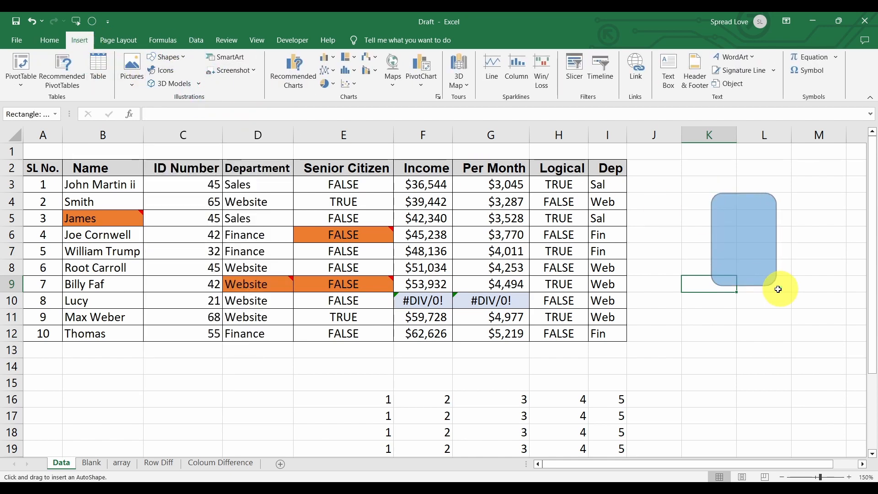
Draw a Frame shape about 0.99" high and 1.23" wide below the employee table, around C14:D19.
click(81, 40)
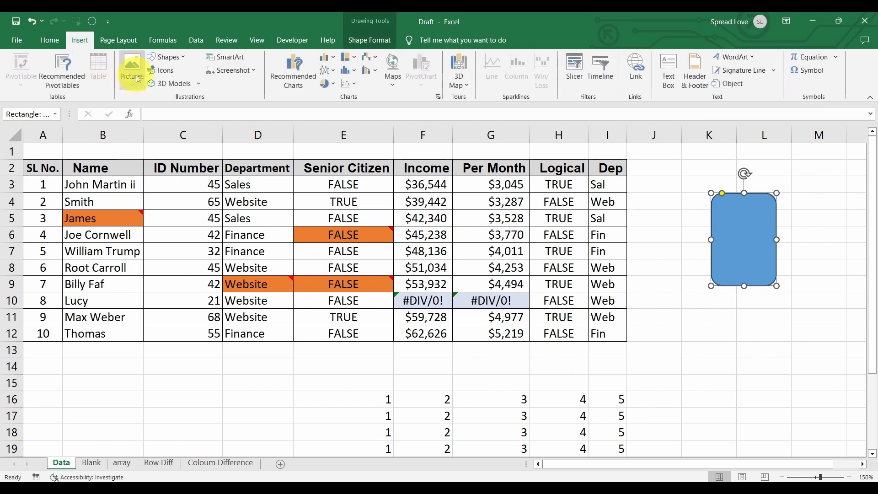
click(167, 60)
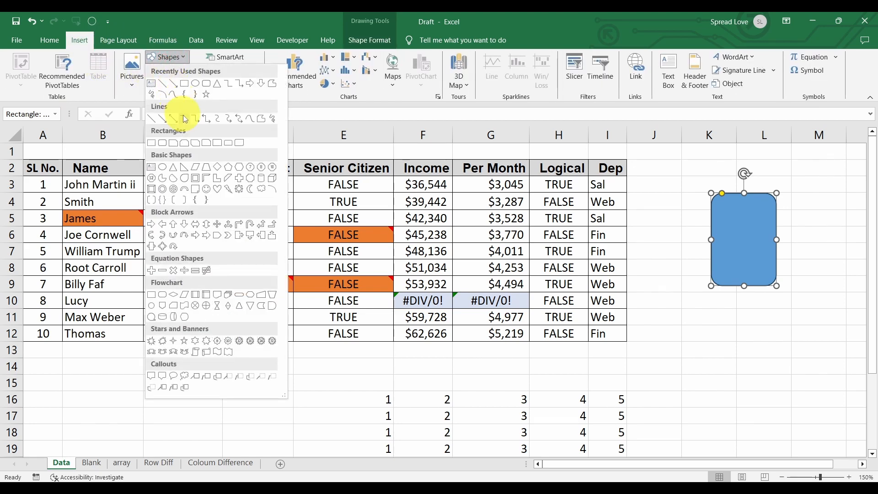
click(192, 178)
drag(147, 367, 249, 449)
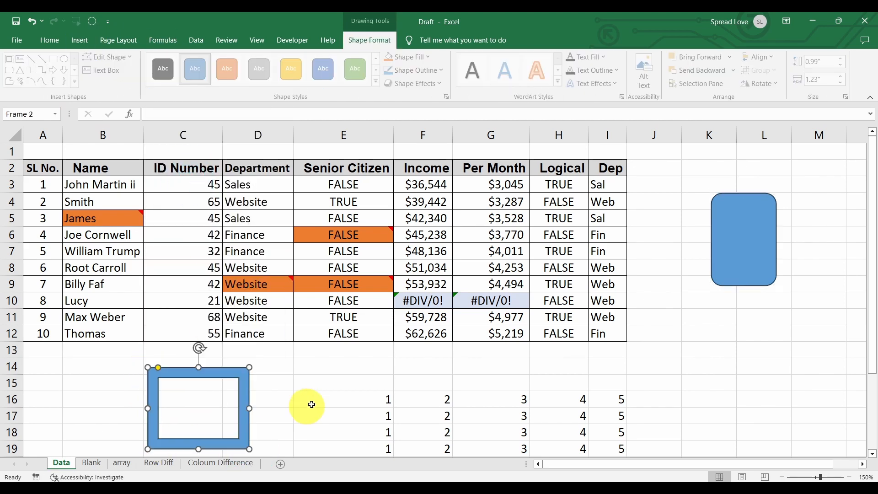
click(353, 408)
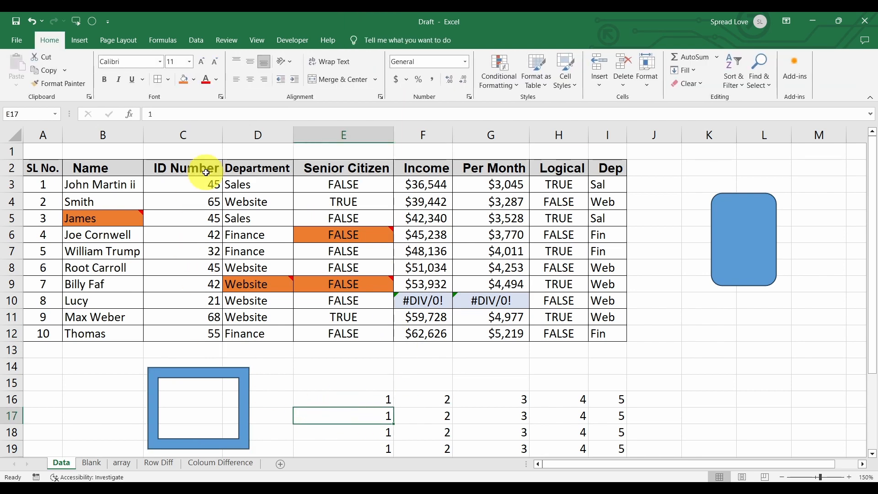
Select both shapes on the Data sheet at once with Go To Special's Objects option, starting from D4.
click(231, 206)
click(91, 21)
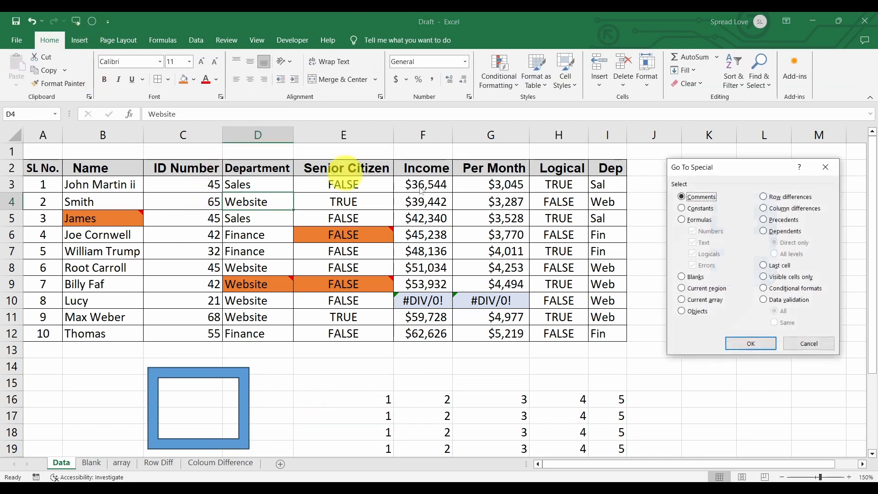
drag(717, 171, 575, 339)
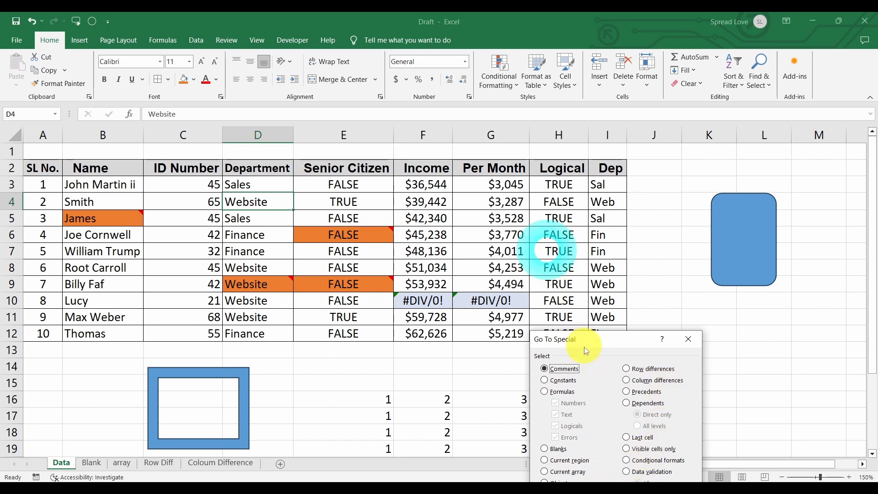
drag(598, 344, 544, 257)
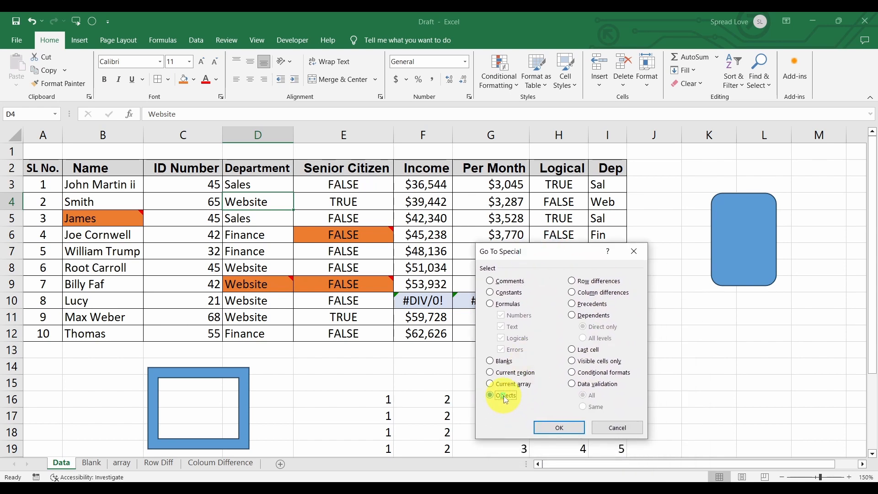
click(548, 426)
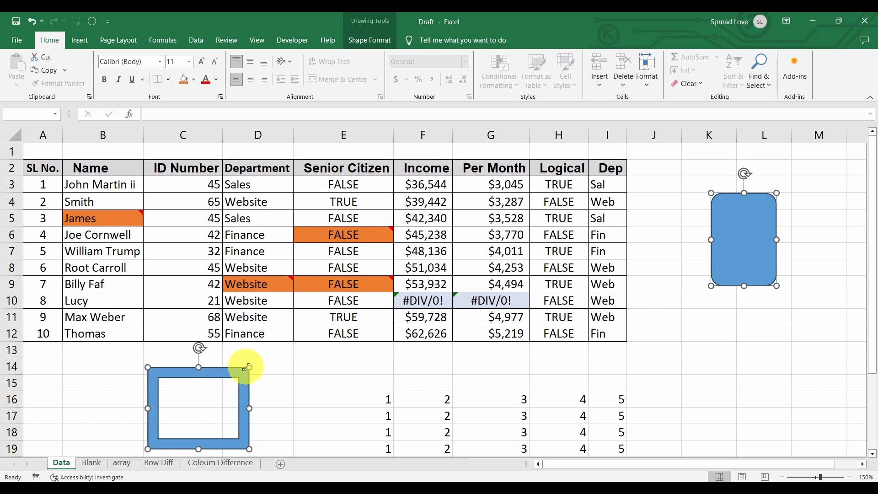
Enlarge both selected shapes together, and shrink them partway back.
drag(248, 366, 320, 312)
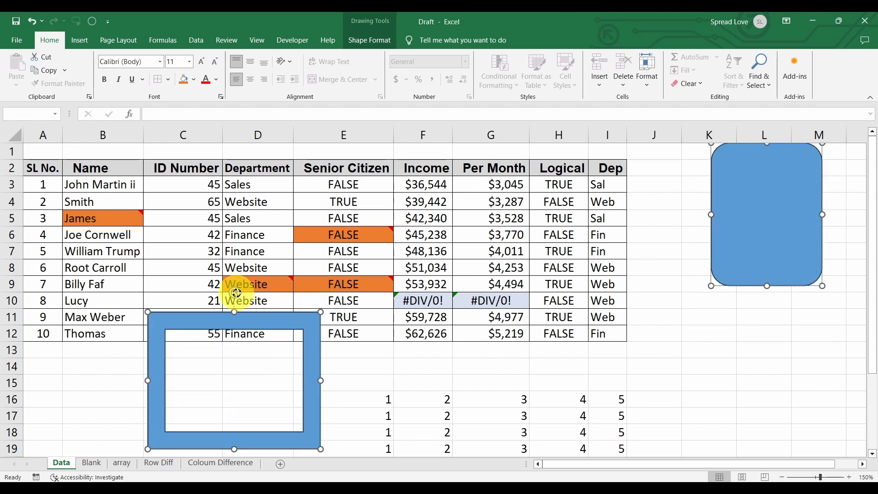
mouse_move(235, 290)
mouse_down()
mouse_move(212, 276)
mouse_move(156, 290)
mouse_move(175, 268)
mouse_move(234, 293)
mouse_up()
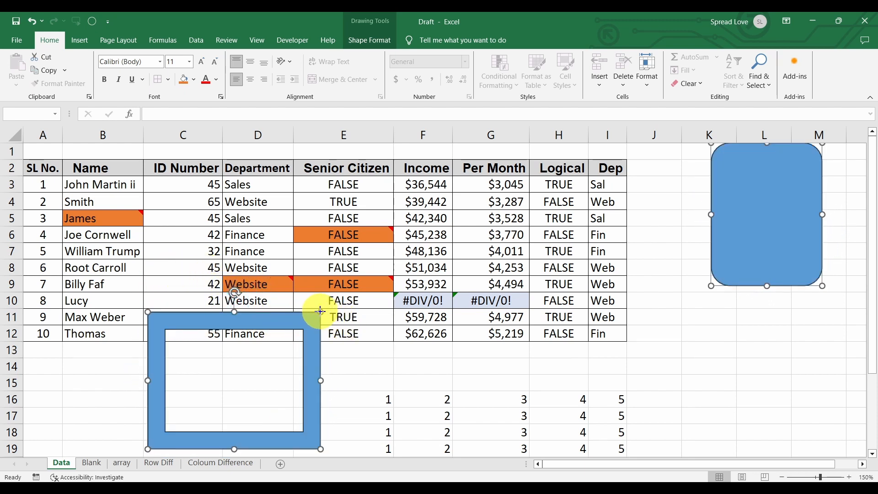
drag(320, 312, 297, 351)
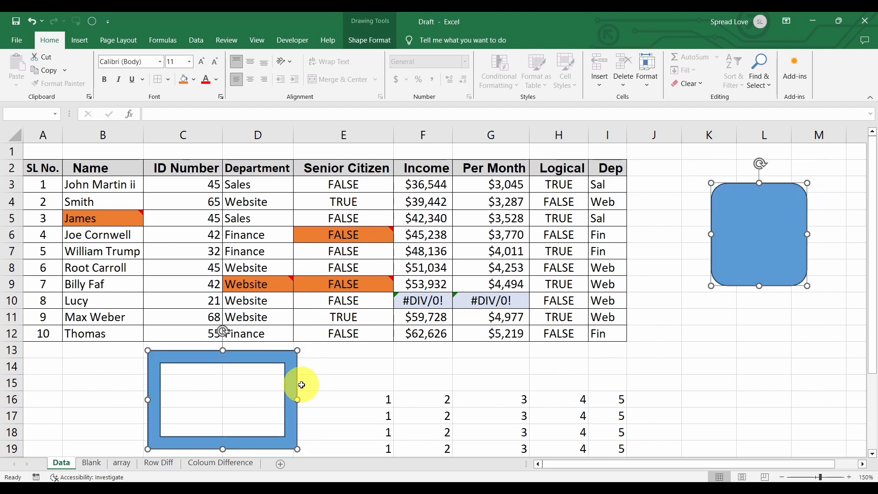
Delete both selected shapes from the Data sheet.
key(Delete)
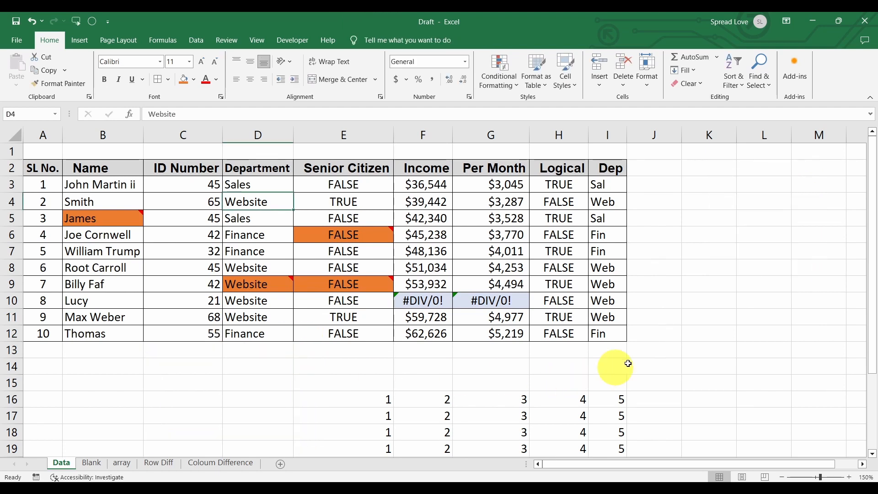
click(92, 22)
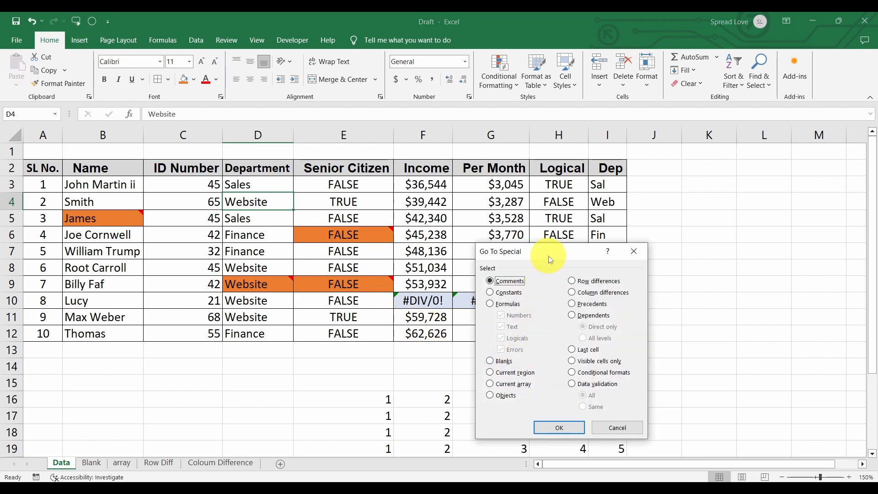
click(635, 252)
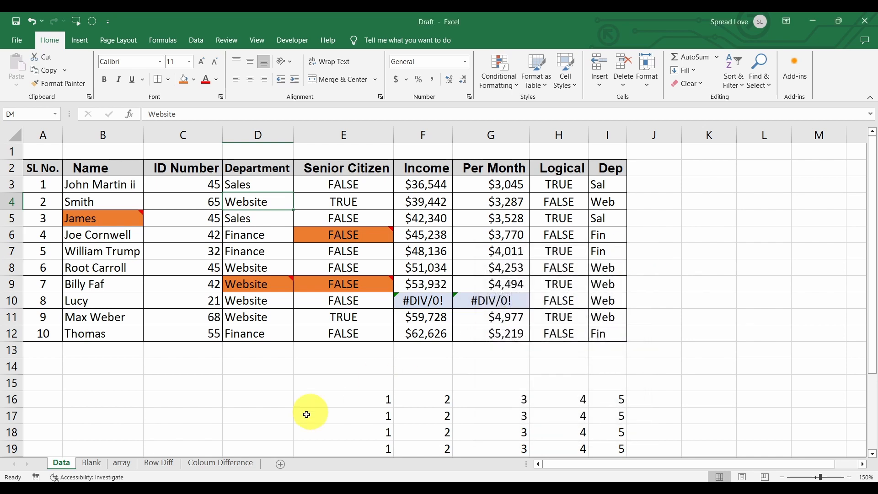
Switch to the Row Diff sheet and highlight the first data row across A2:K2.
click(167, 456)
click(169, 200)
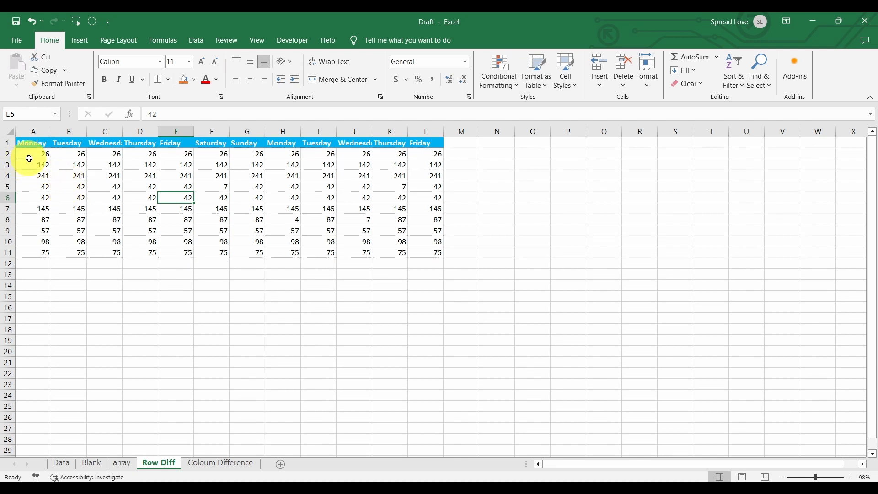
drag(29, 158, 405, 151)
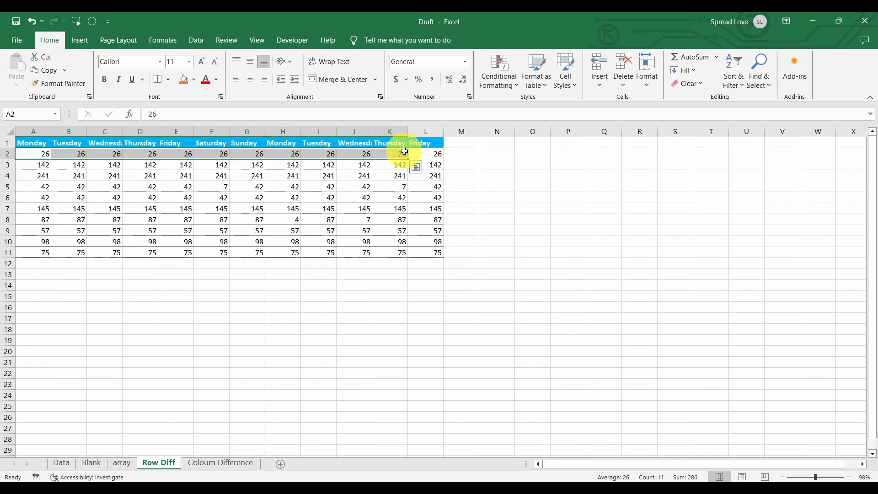
click(269, 210)
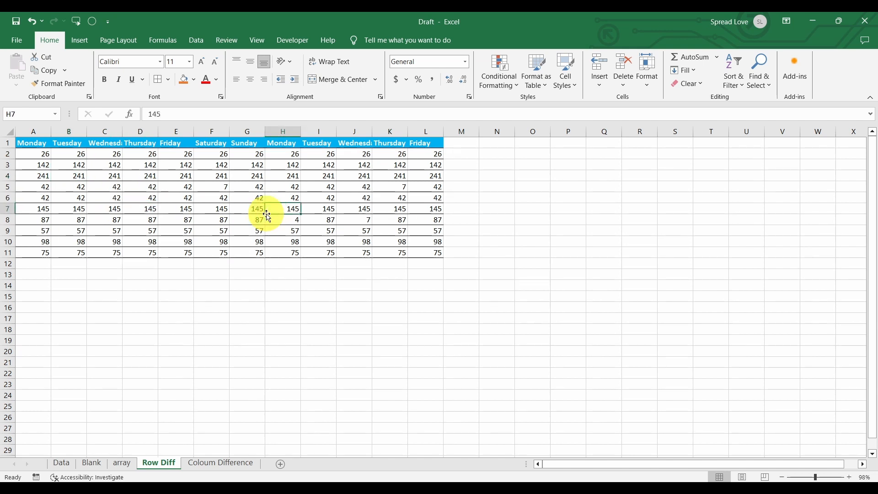
Try to find row differences with Go To Special while only cell G7 is selected.
click(233, 211)
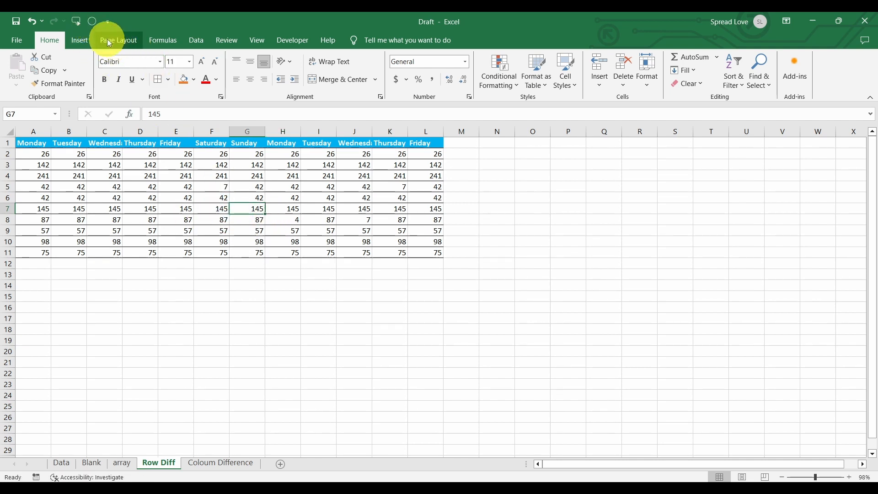
click(94, 26)
click(594, 280)
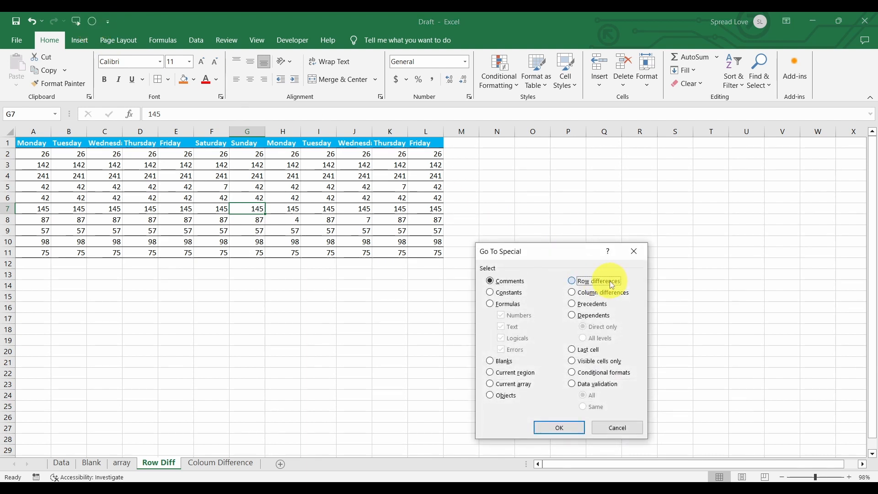
click(575, 433)
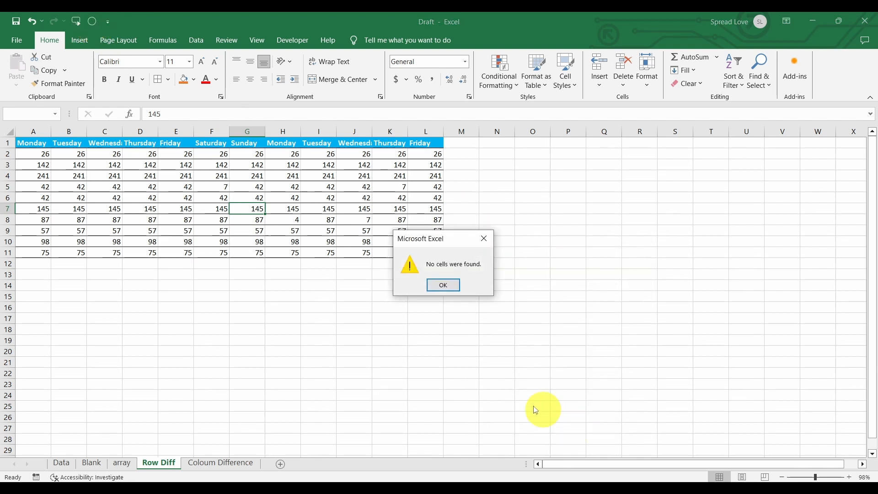
click(444, 285)
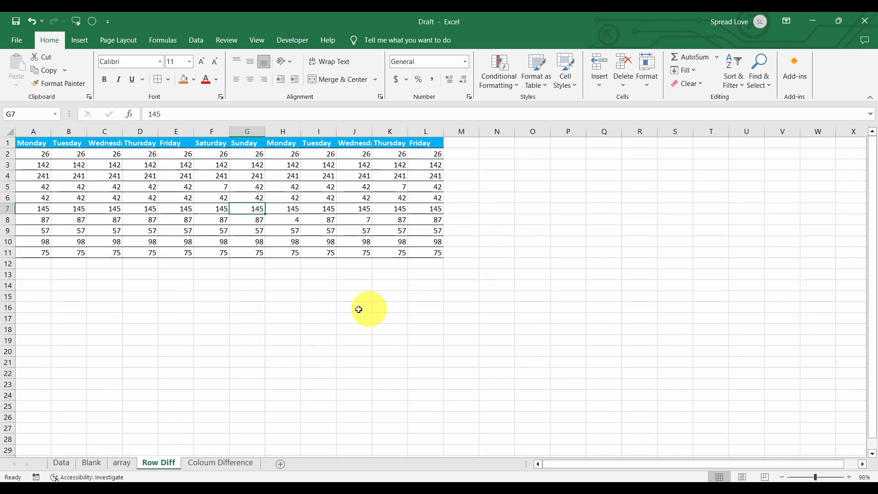
Select the row differences within A2:L11 using Go To Special and fill those cells with orange.
click(151, 207)
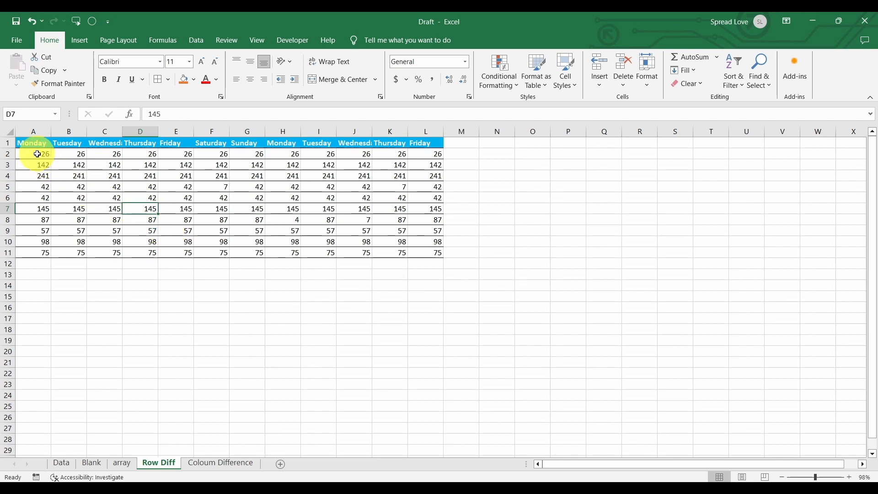
drag(37, 154, 57, 171)
click(105, 165)
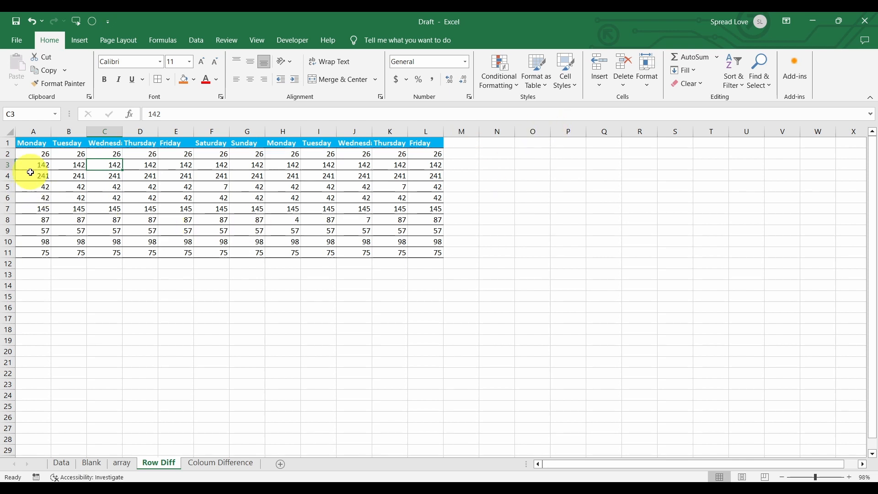
drag(32, 155, 439, 253)
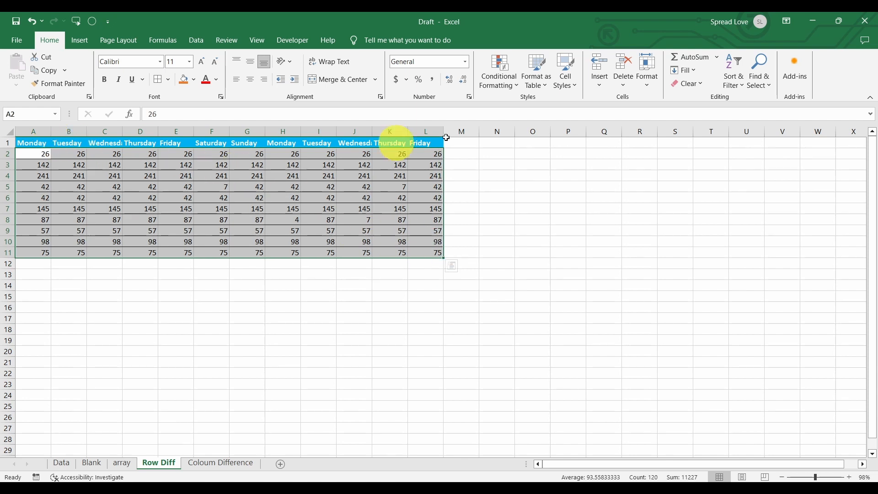
click(93, 21)
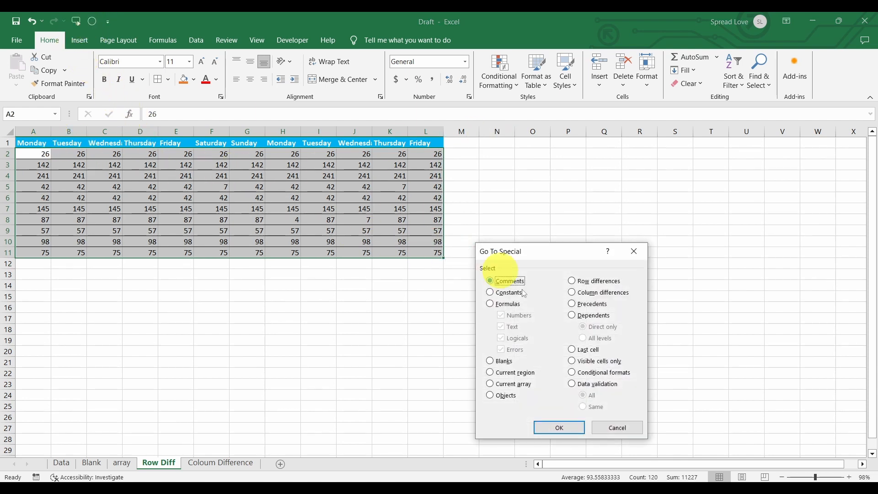
click(565, 436)
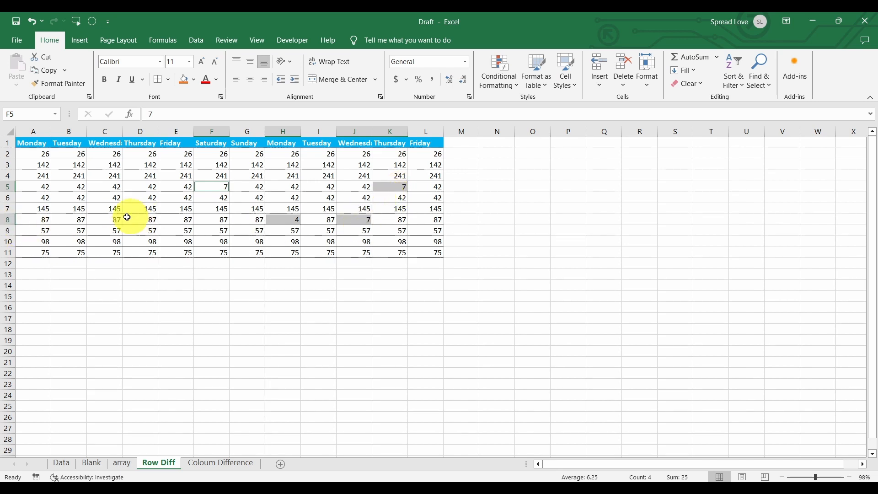
click(194, 80)
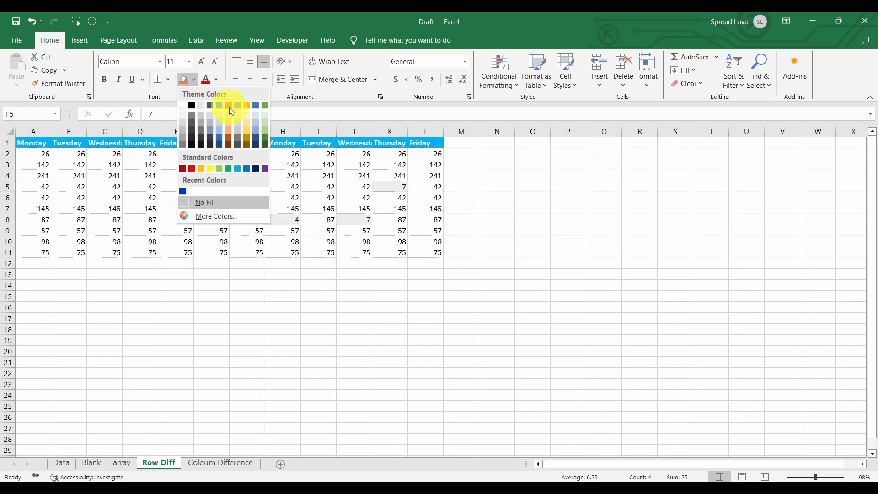
click(228, 106)
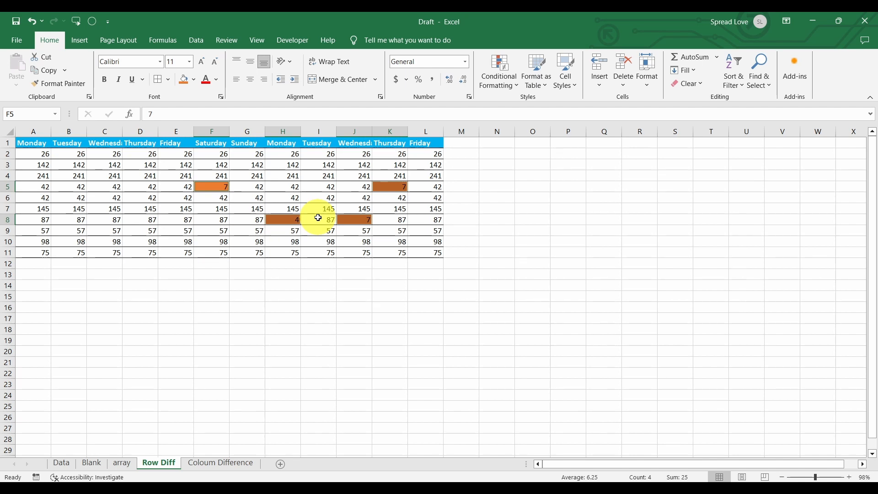
On the Coloum Difference sheet, select the column differences within B2:J12 using Go To Special and fill them with orange.
click(228, 465)
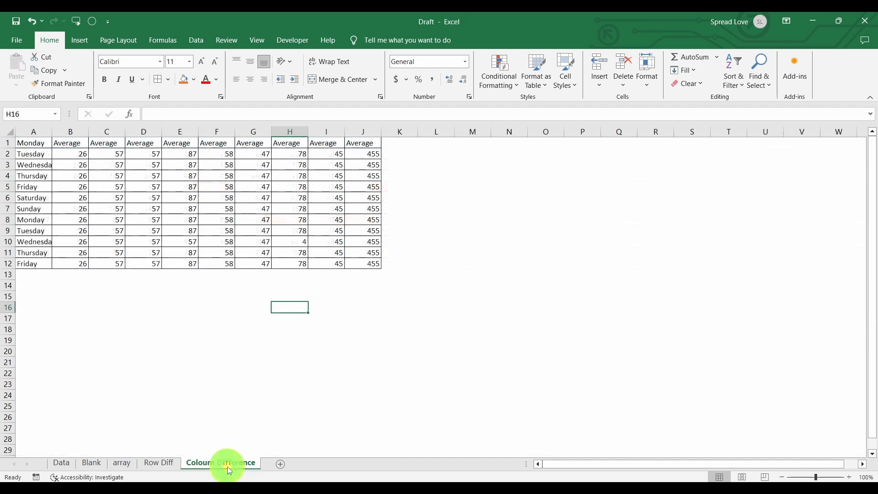
click(224, 211)
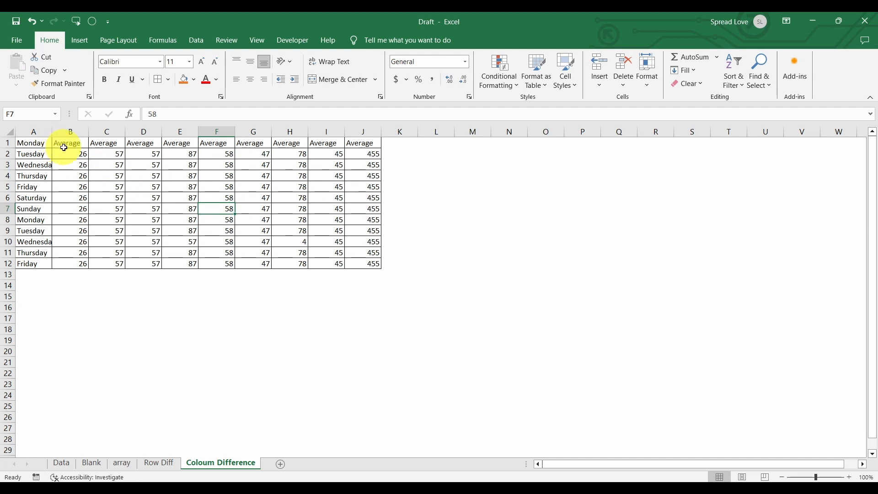
drag(69, 151, 350, 265)
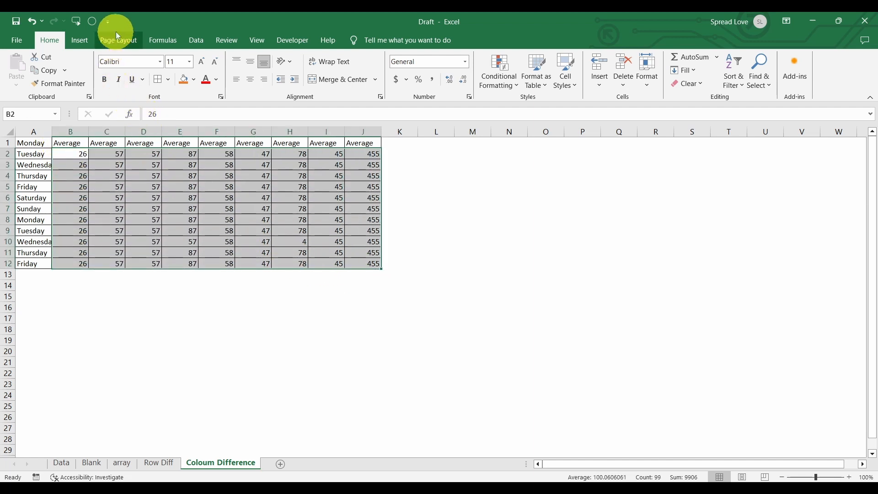
click(91, 21)
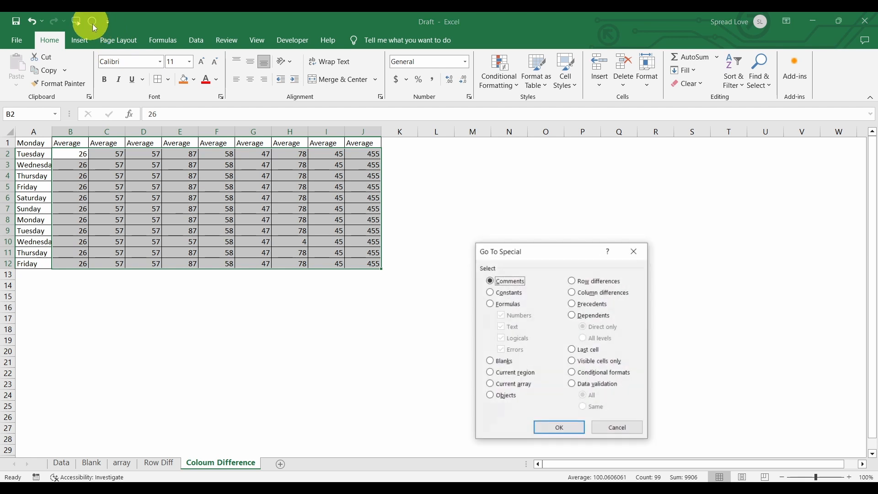
click(619, 297)
click(572, 427)
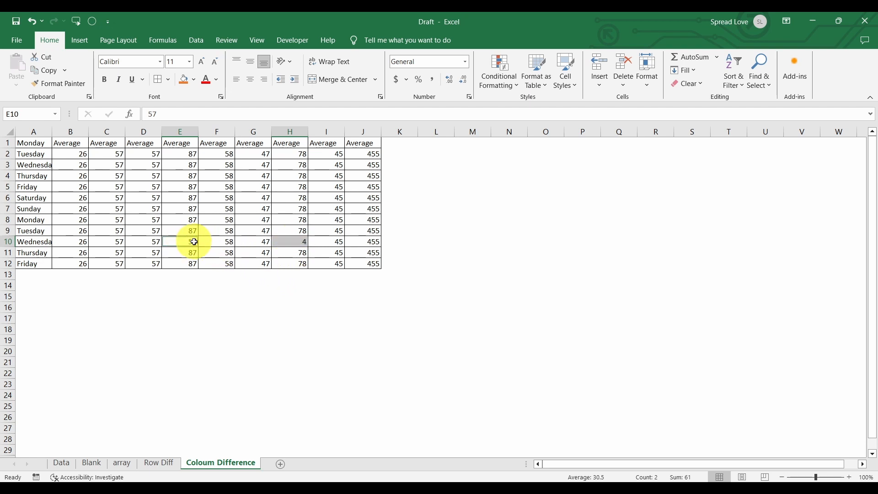
click(185, 79)
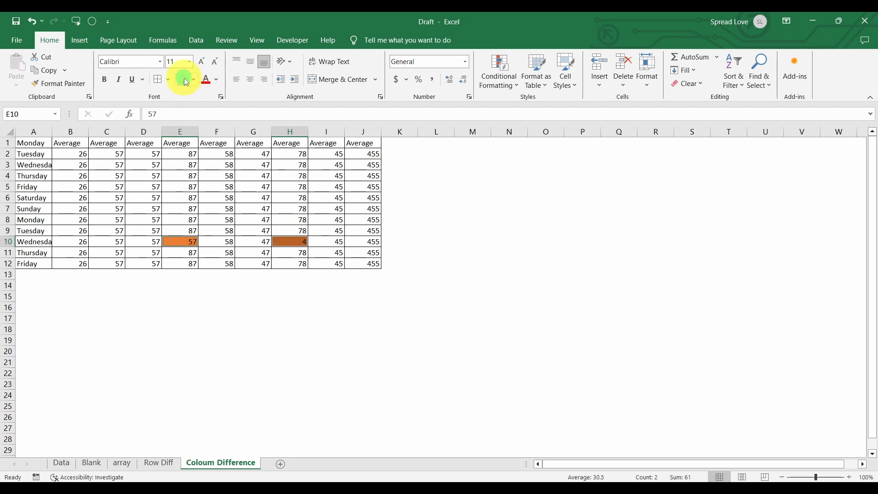
click(324, 211)
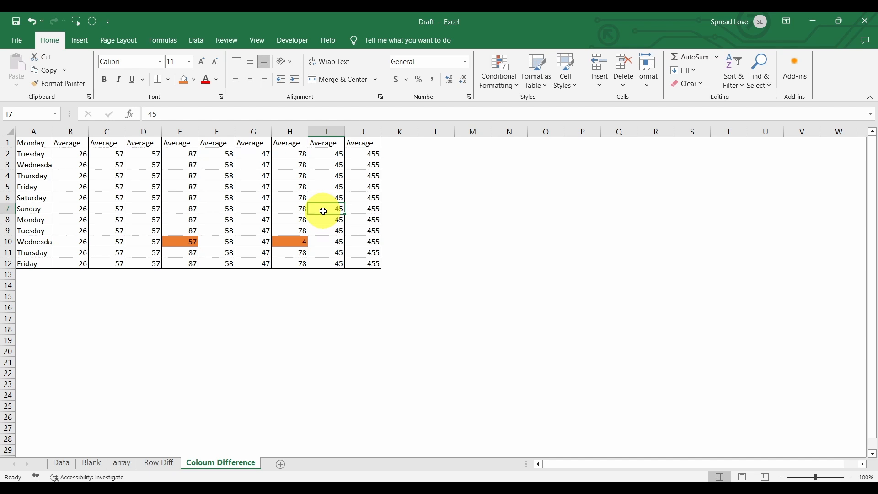
Return to the Data sheet and try to clear the number block in E16:J24 below the employee table.
click(68, 467)
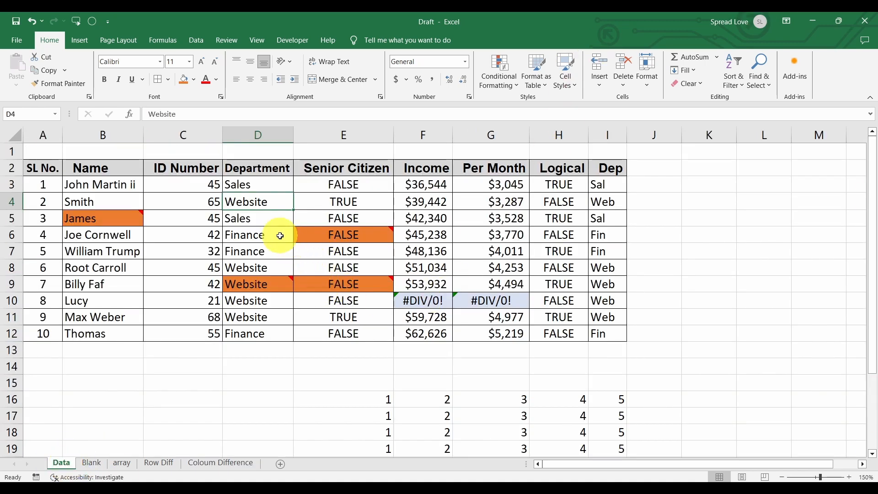
scroll(514, 362, down, 3)
drag(384, 250, 643, 380)
key(BackSpace)
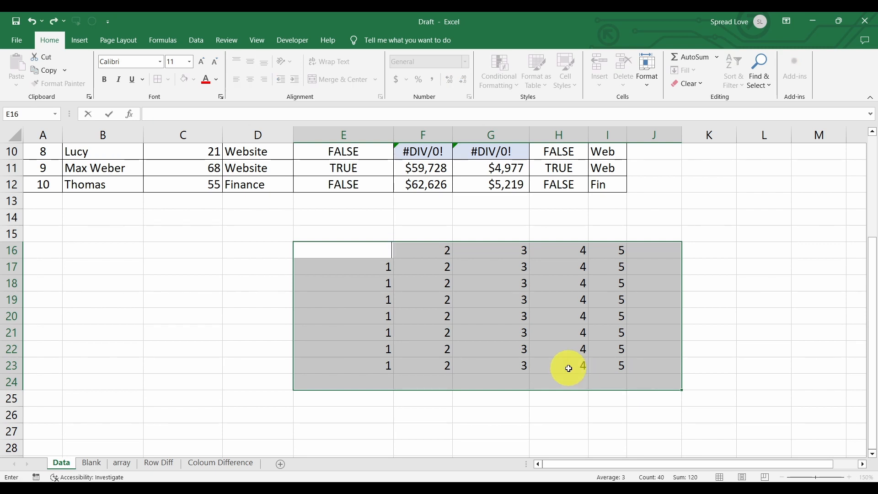
click(687, 83)
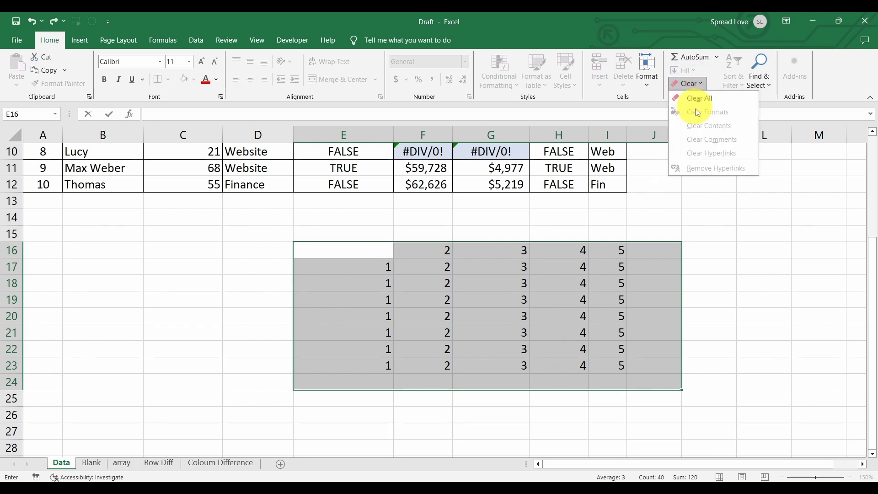
click(697, 101)
click(696, 251)
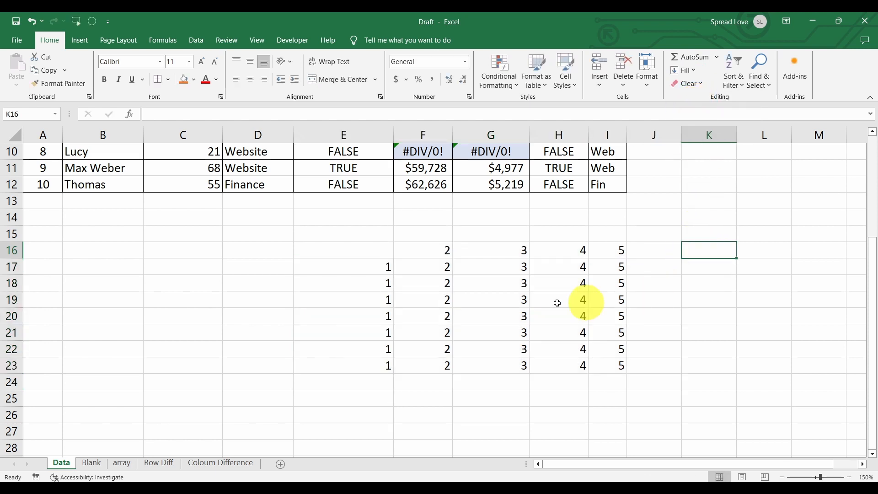
Clear all contents and formatting from E16:I23 on the Data sheet.
click(401, 283)
drag(351, 252, 600, 365)
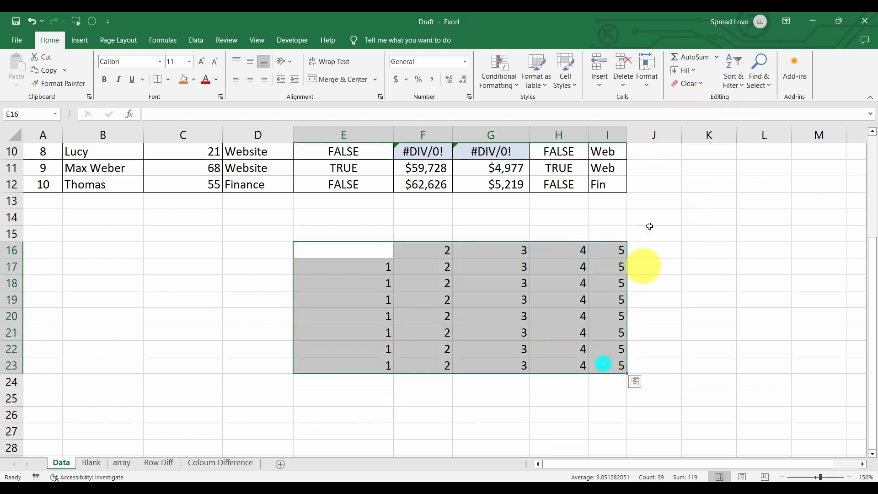
click(698, 82)
click(695, 100)
click(629, 341)
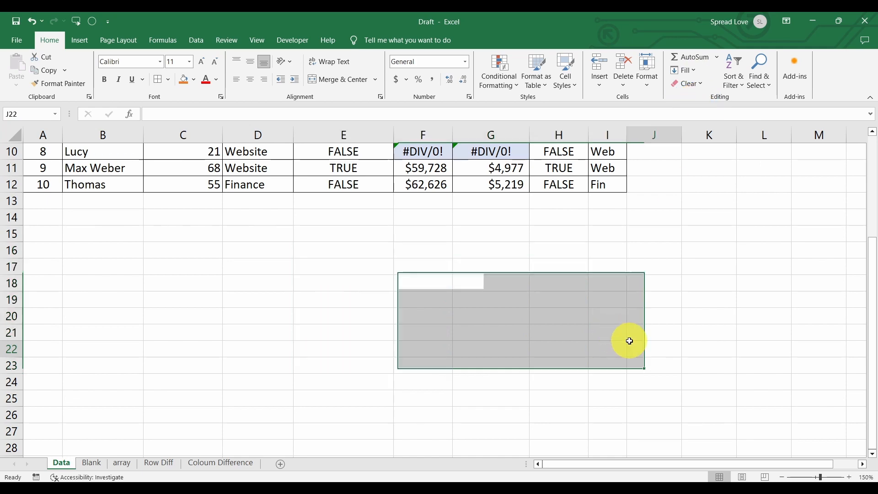
scroll(431, 377, up, 3)
click(273, 219)
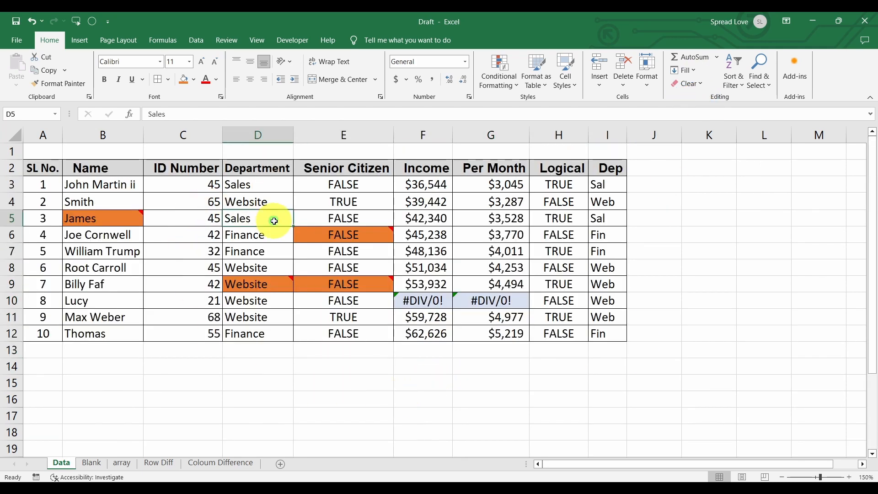
click(93, 22)
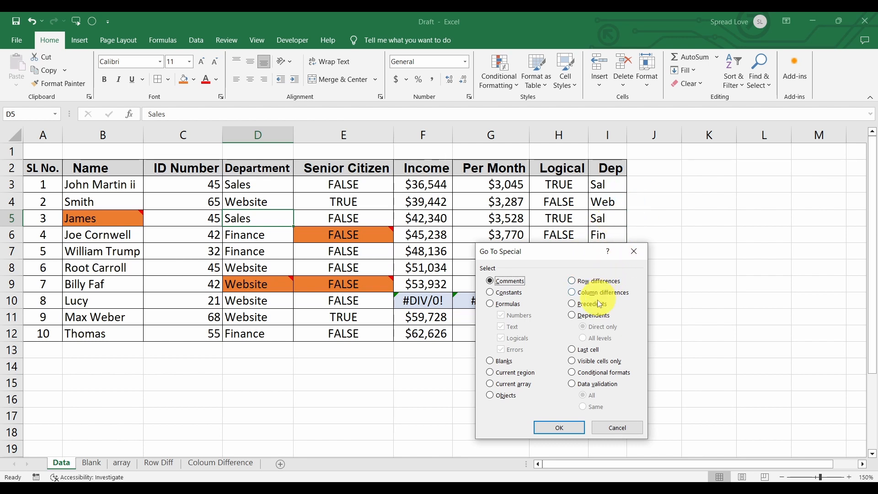
click(635, 252)
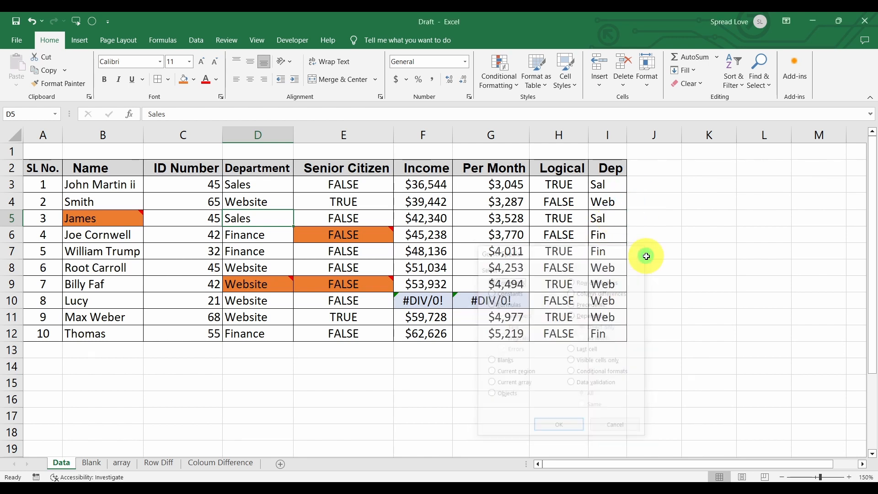
Enter 45, 2 and 24 in cells E17, E18 and E19 below the employee table.
scroll(664, 263, down, 3)
click(358, 262)
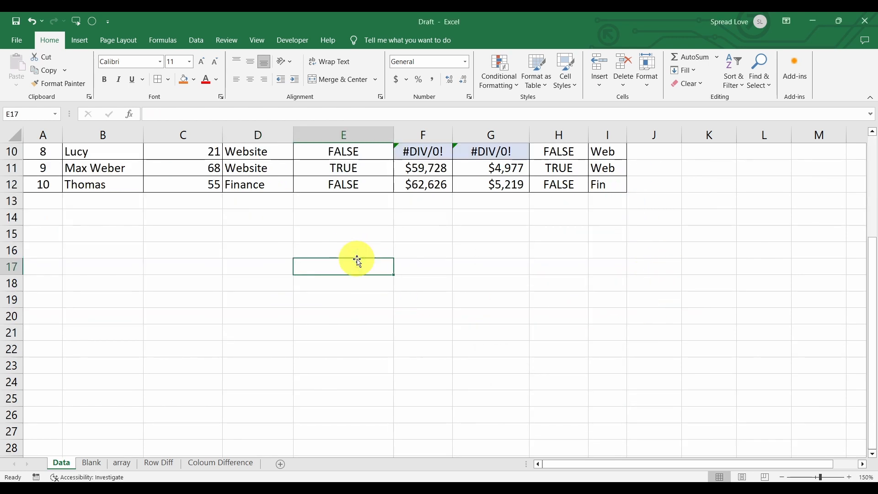
text(45)
key(Return)
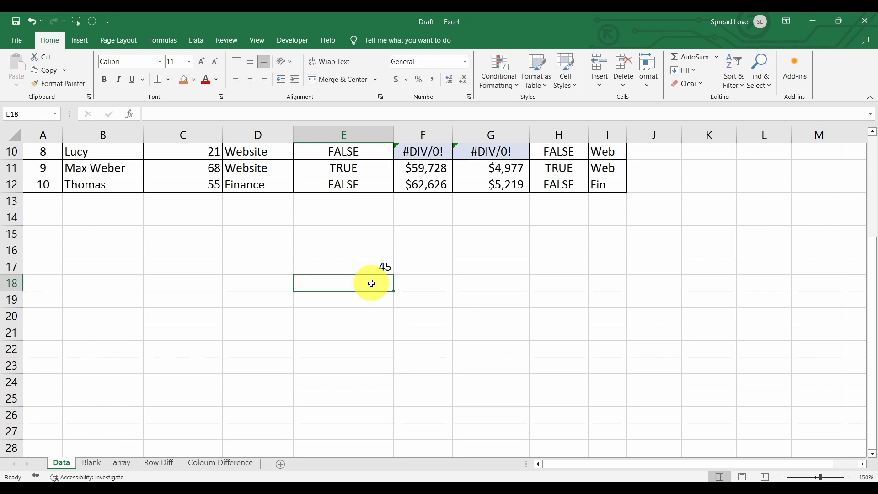
text(2)
key(ctrl+Return)
click(377, 299)
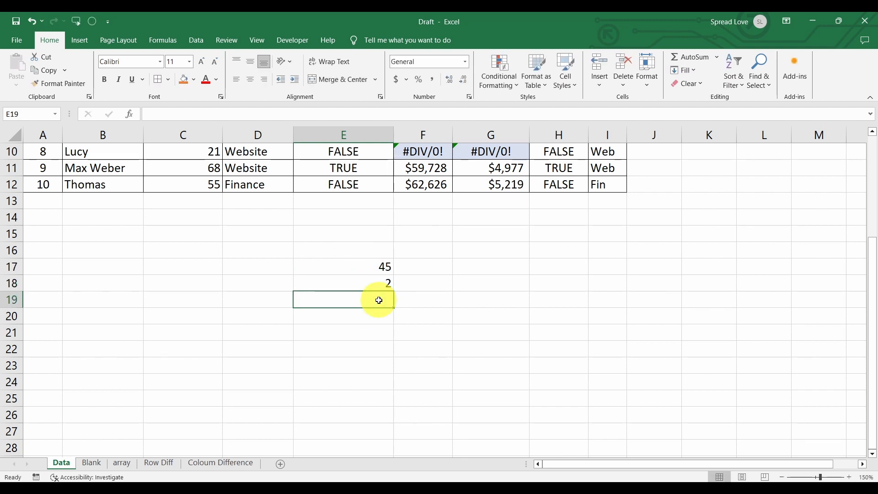
text(24)
click(457, 298)
click(468, 265)
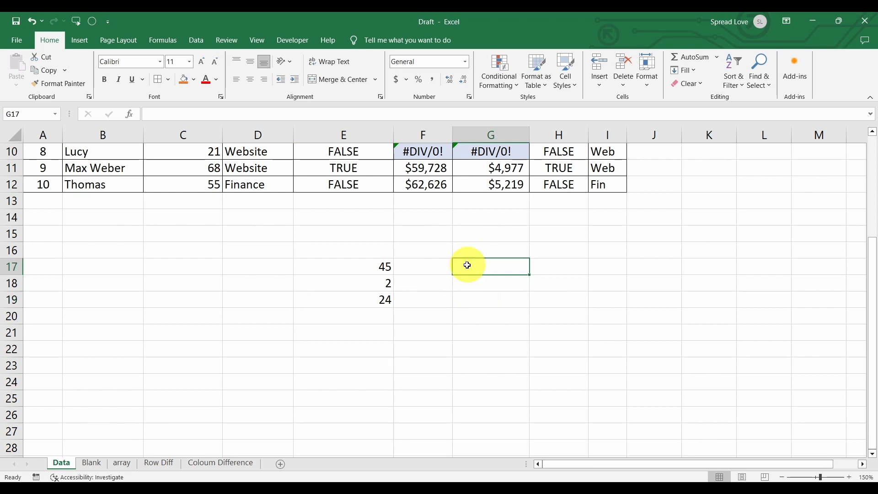
click(440, 267)
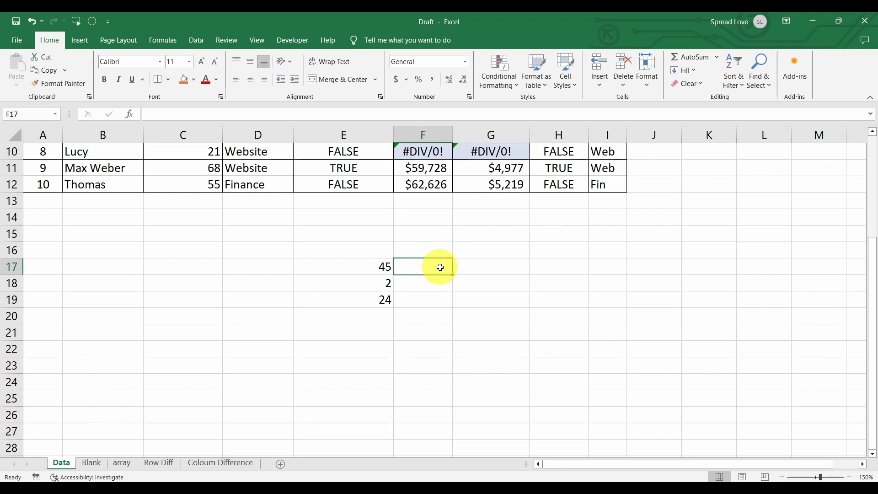
Enter the formula =SUM(E17:E19) in cell G17 on the Data sheet.
click(504, 269)
key(Right)
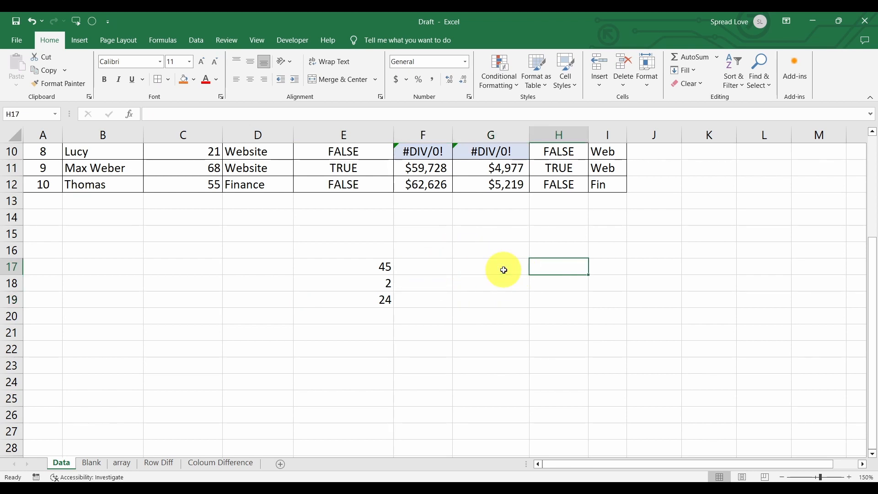
click(506, 270)
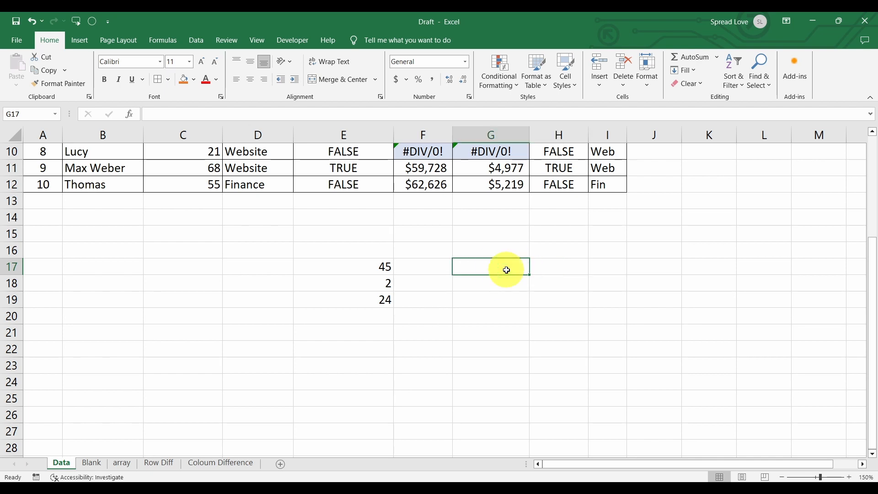
text(=SUM)
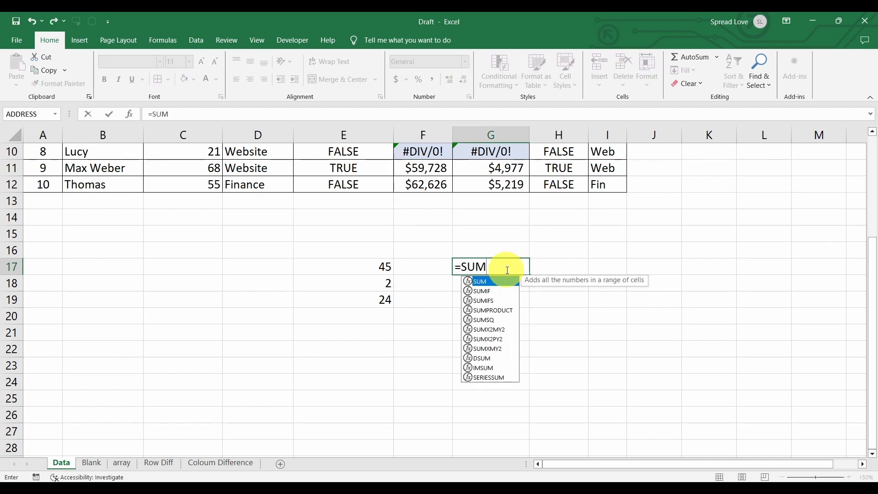
text(()
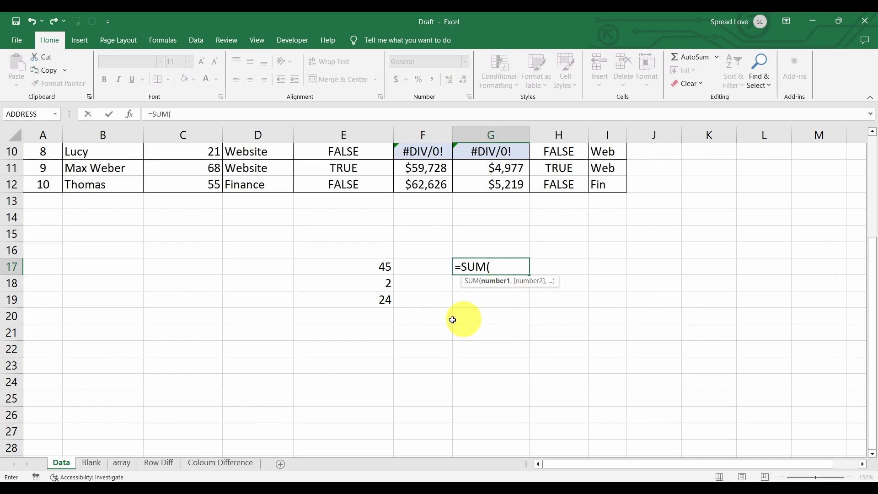
drag(386, 269, 389, 292)
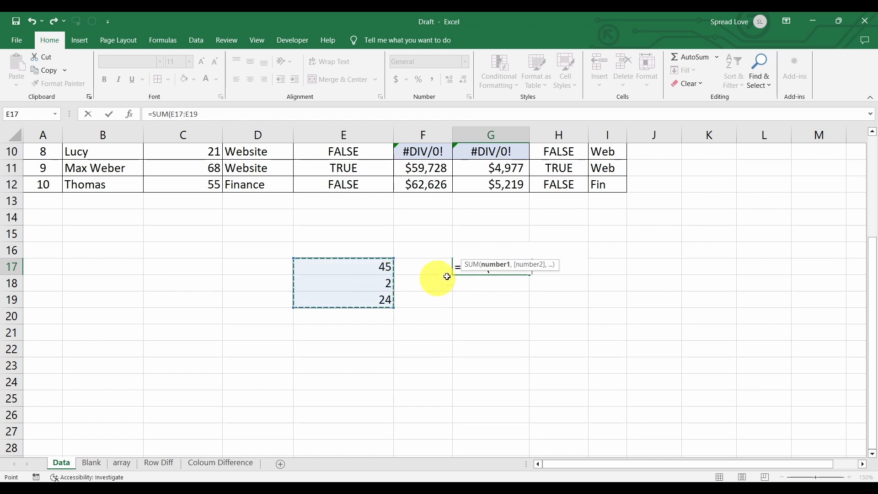
key(Return)
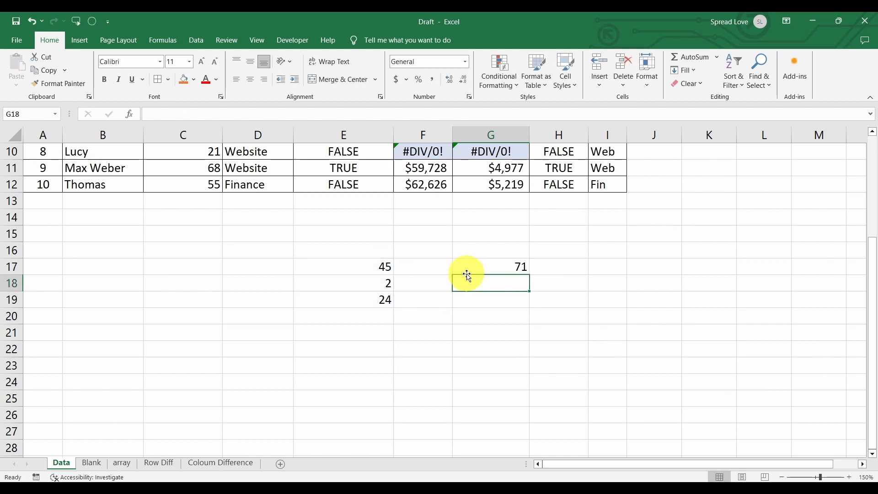
Enter 10 in cell G19 and the formula =G17*G19 in cell I18.
click(508, 300)
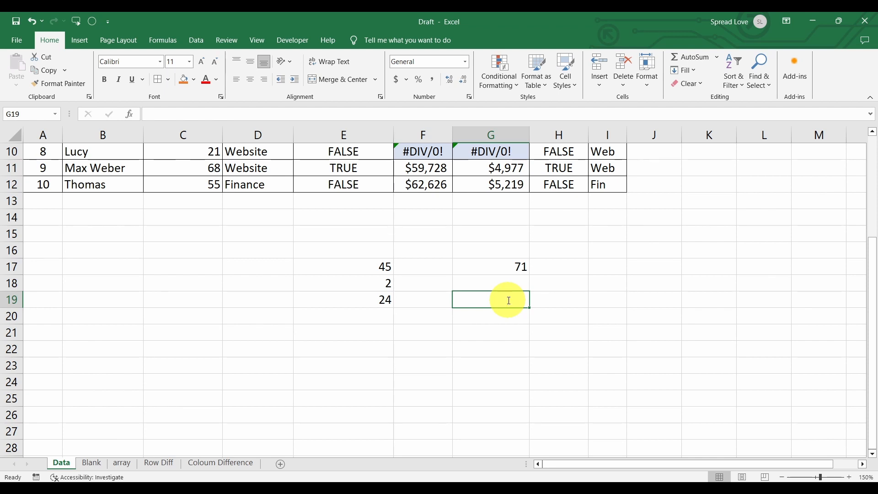
text(10)
click(610, 284)
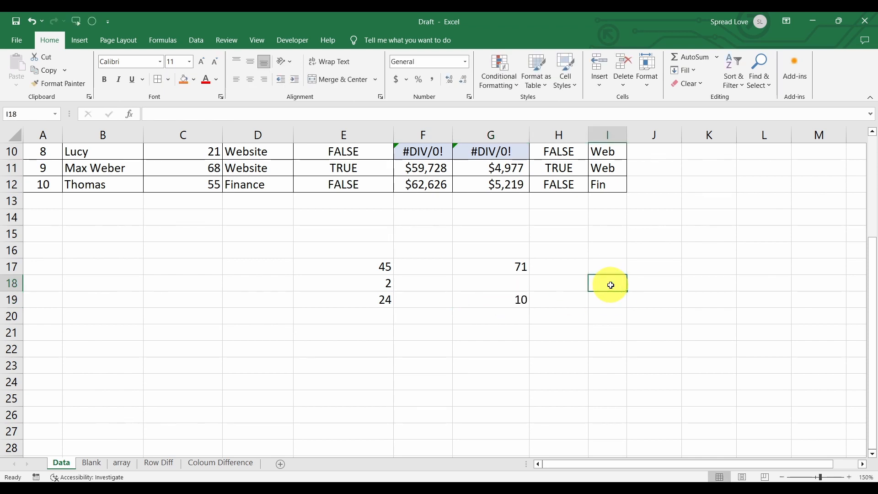
text(=)
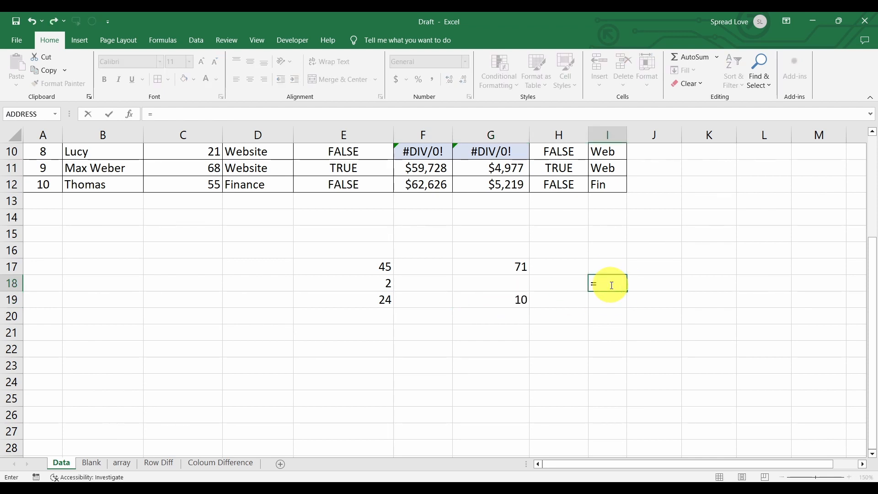
click(516, 267)
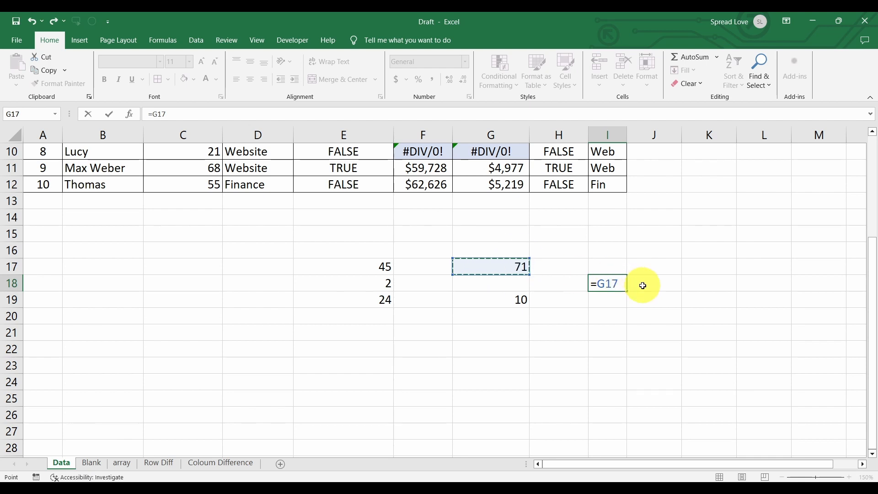
text(*)
click(504, 301)
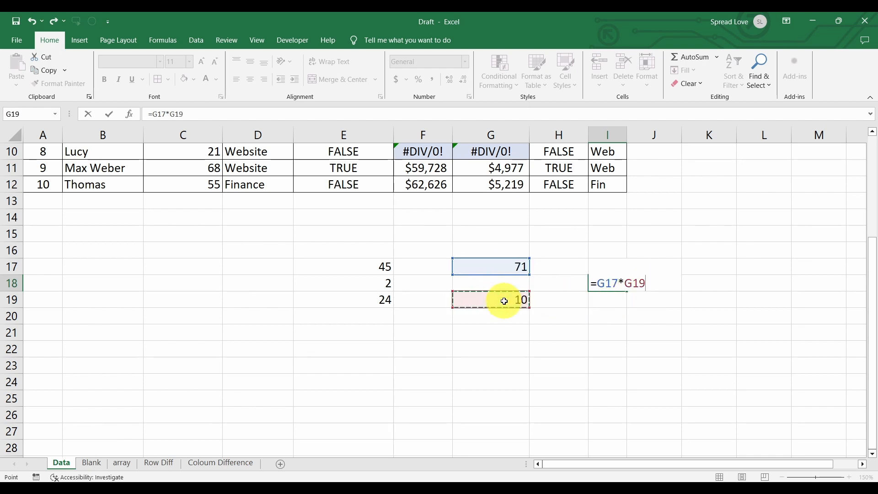
key(Return)
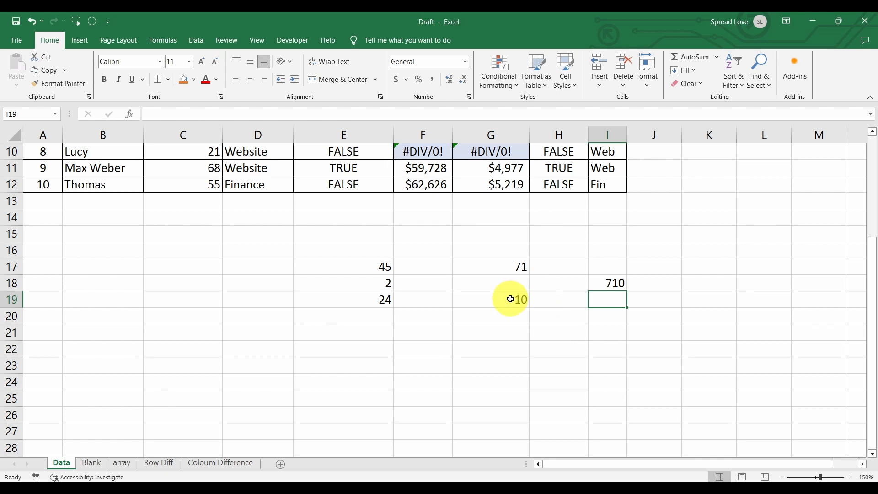
drag(353, 261, 608, 297)
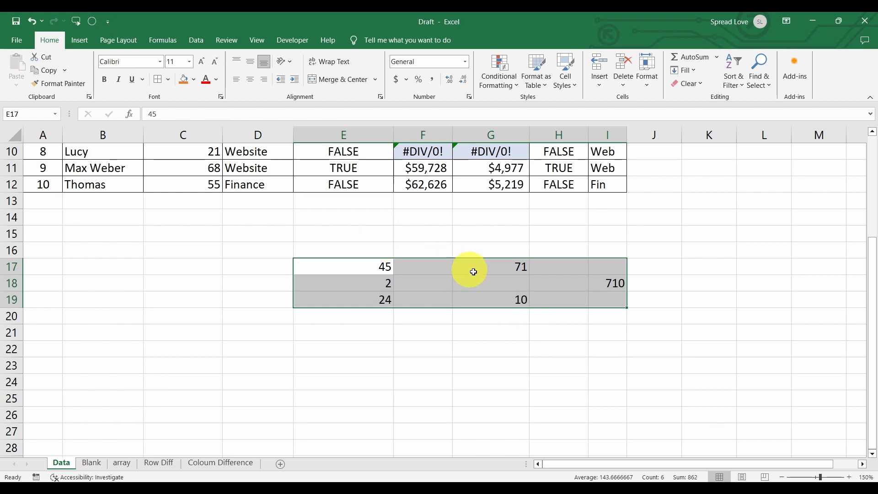
click(92, 23)
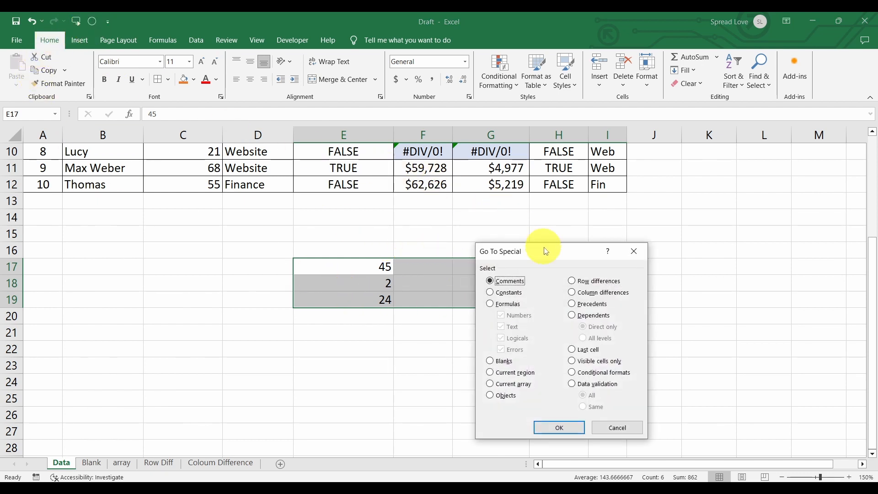
drag(545, 248, 705, 195)
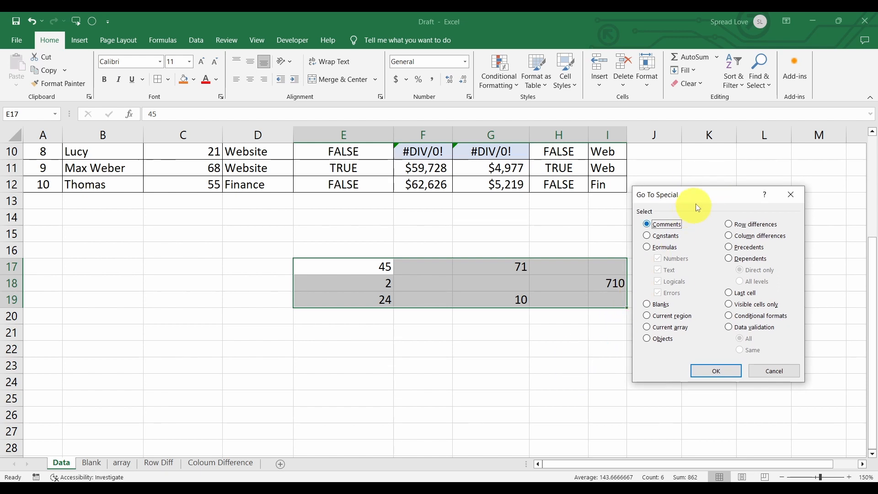
click(775, 371)
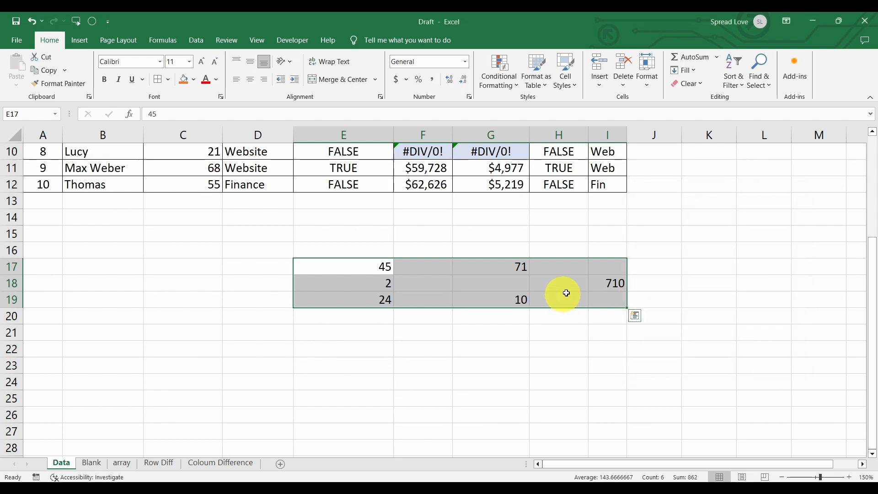
Examine the formula in I18 and the contents of the cells it refers to, G17 and G19.
click(614, 287)
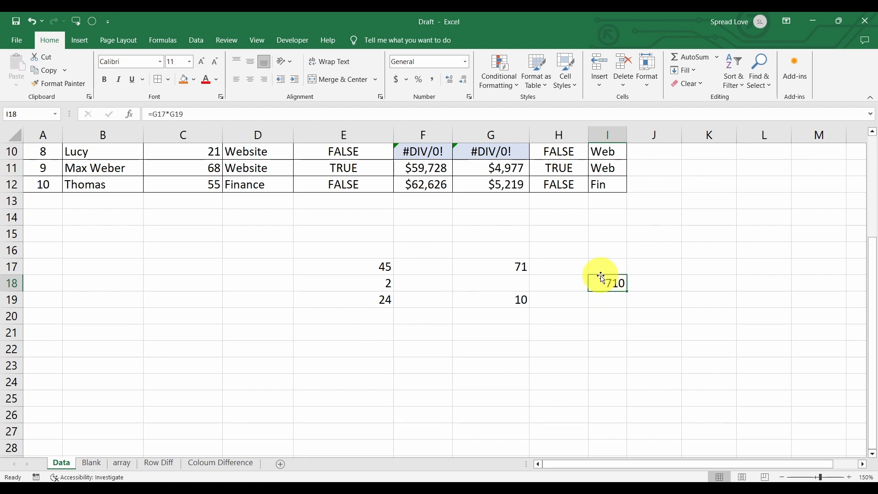
click(520, 300)
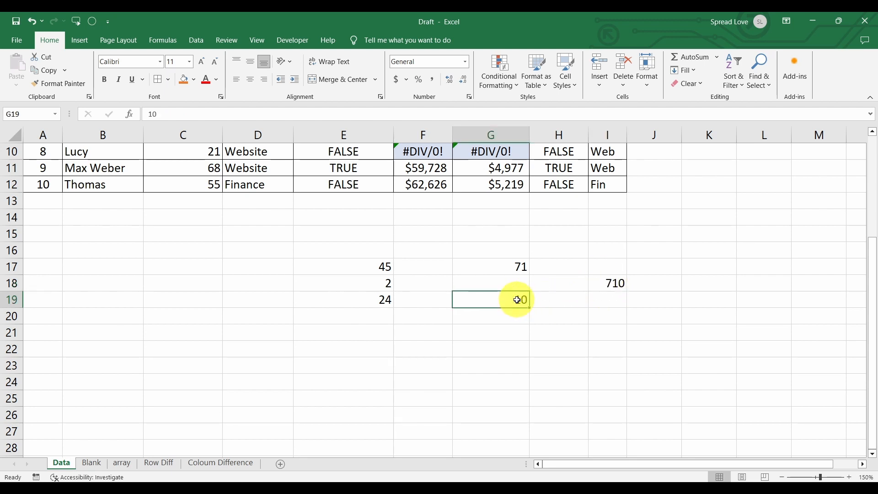
click(507, 264)
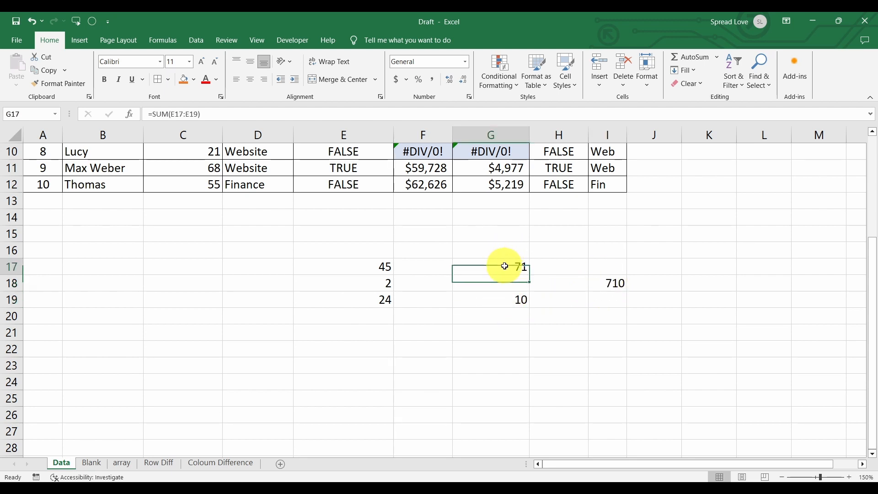
click(514, 300)
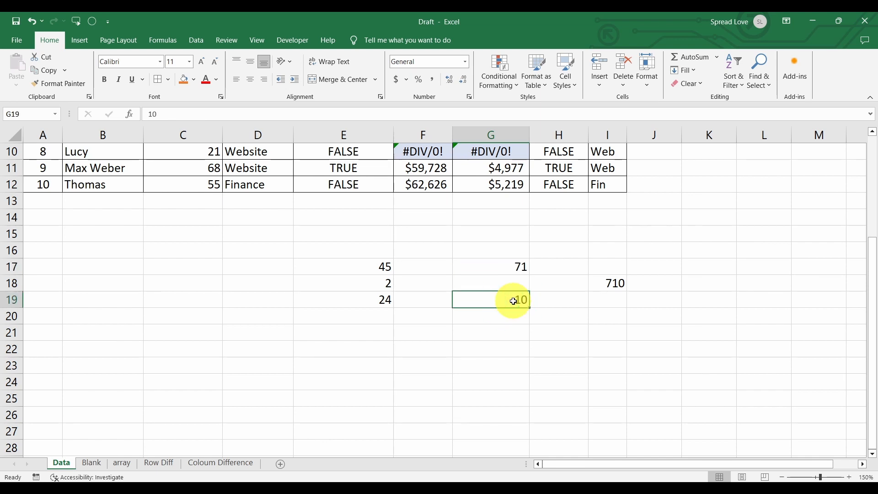
click(611, 284)
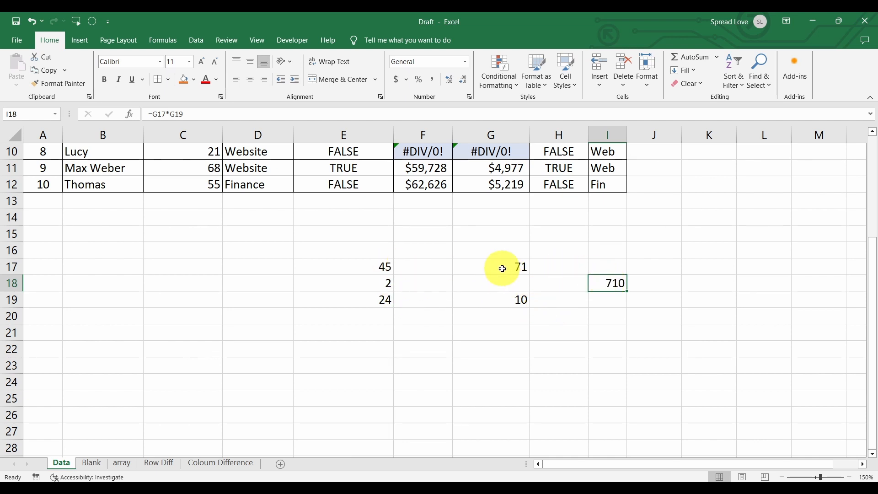
click(488, 302)
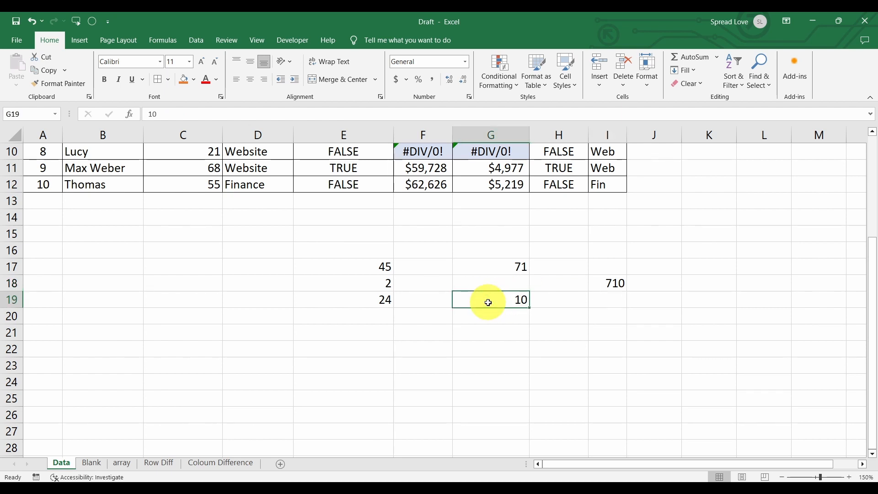
click(604, 283)
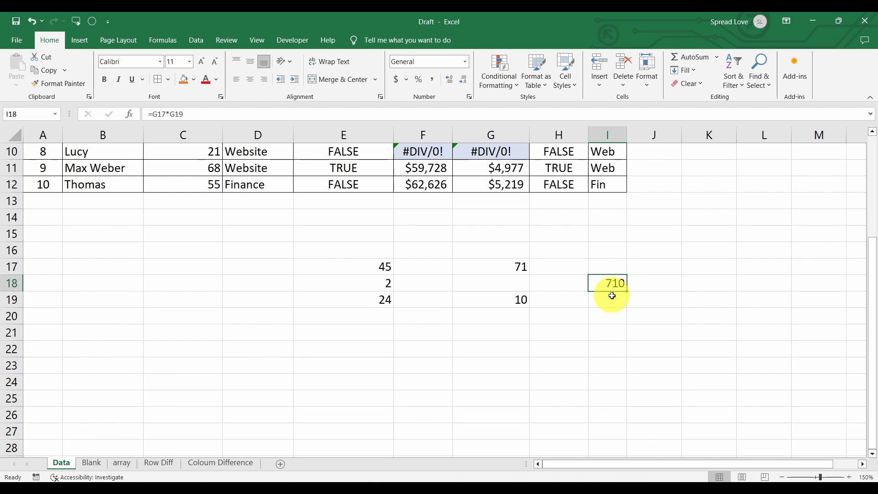
click(616, 301)
Select the direct precedents of cell I18 using Go To Special with Precedents set to Direct only.
click(608, 284)
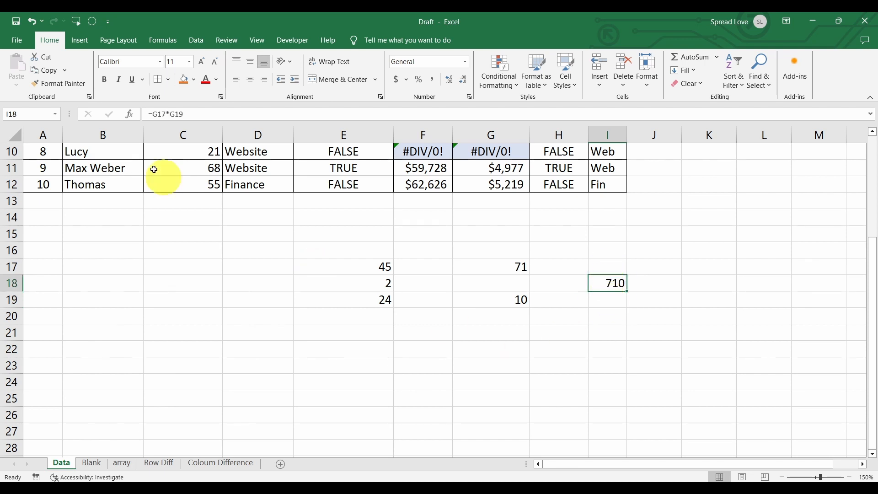
click(93, 21)
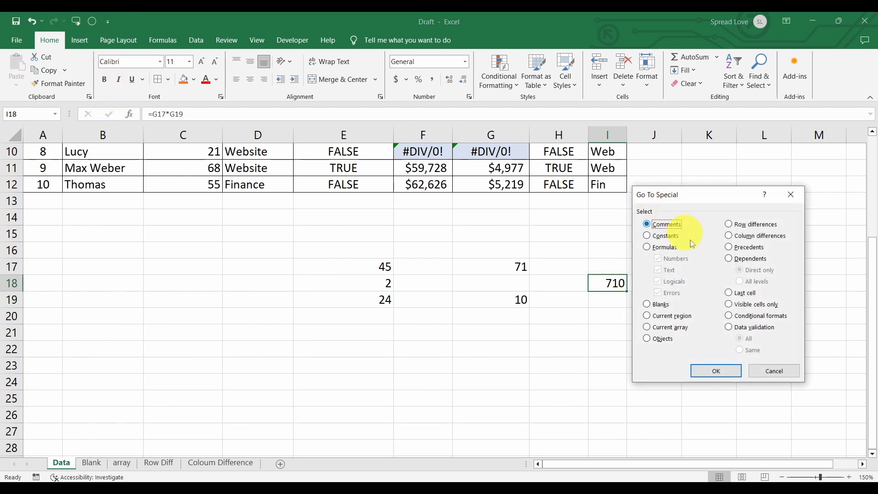
click(749, 249)
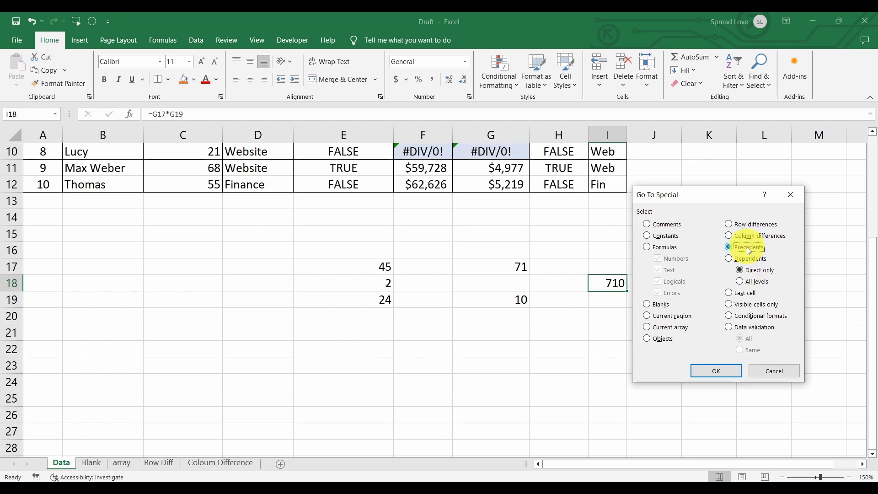
drag(716, 196, 739, 189)
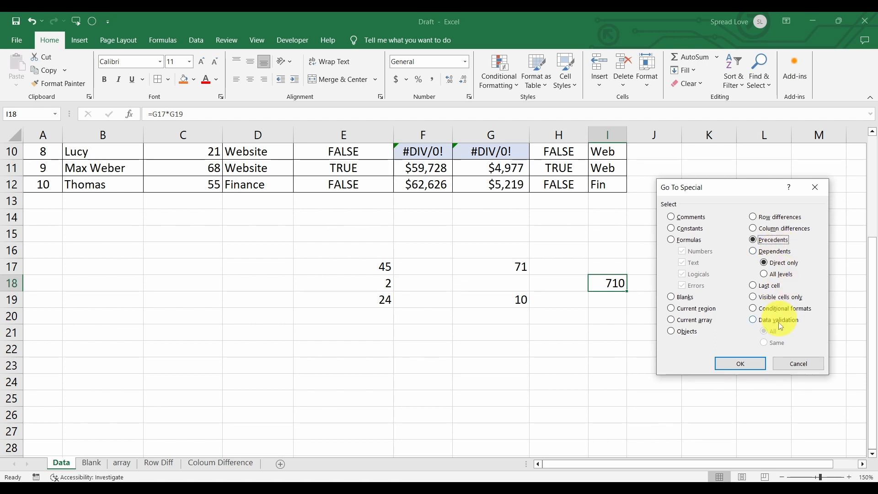
click(744, 365)
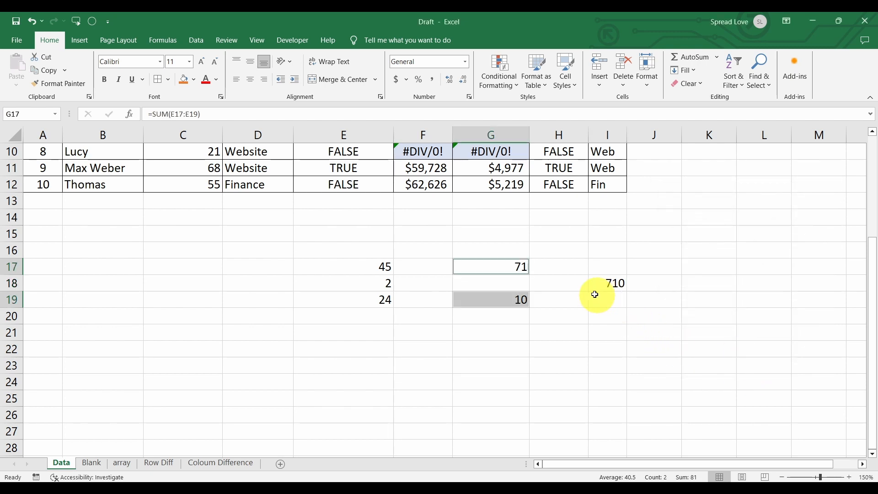
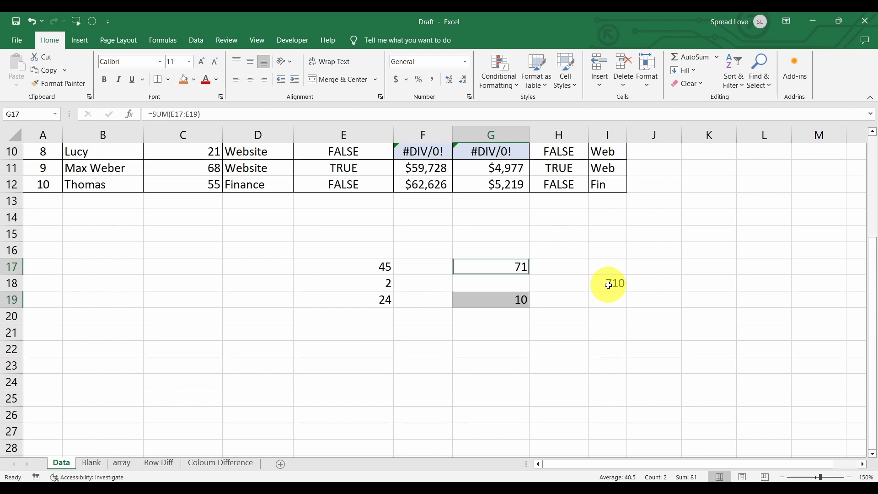
Select the precedents of cell I18 at all levels using Go To Special.
click(608, 285)
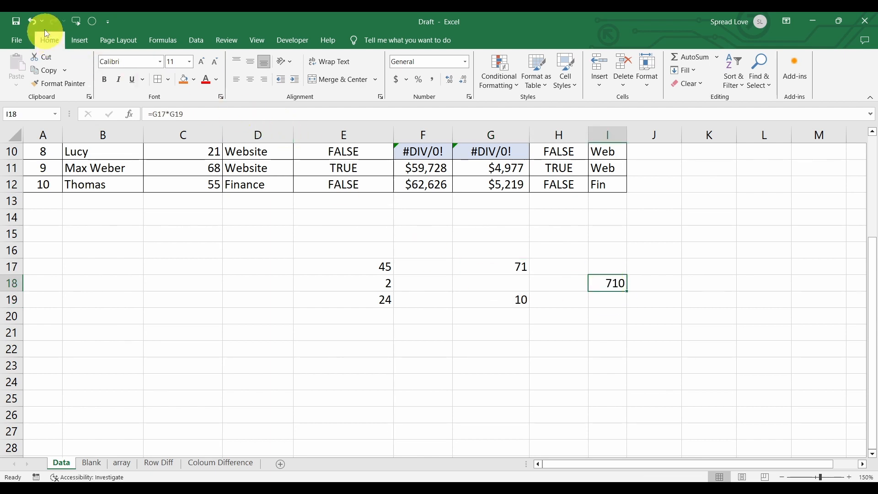
click(92, 21)
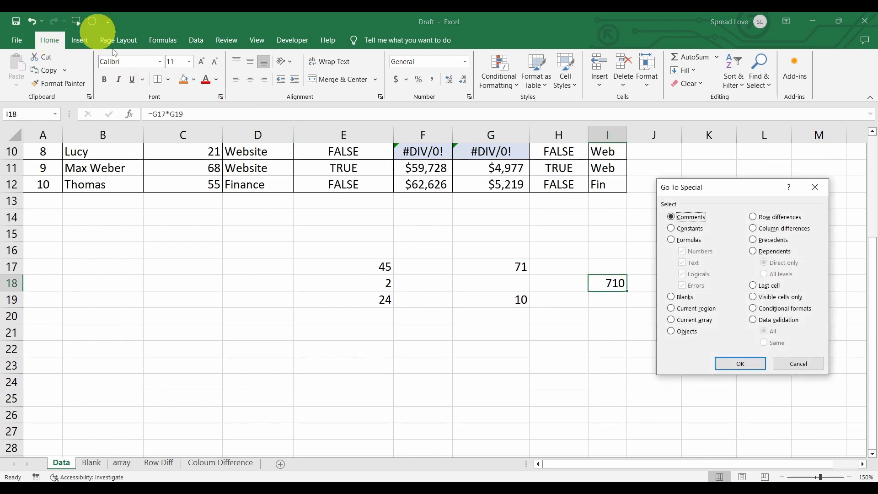
click(755, 241)
click(769, 276)
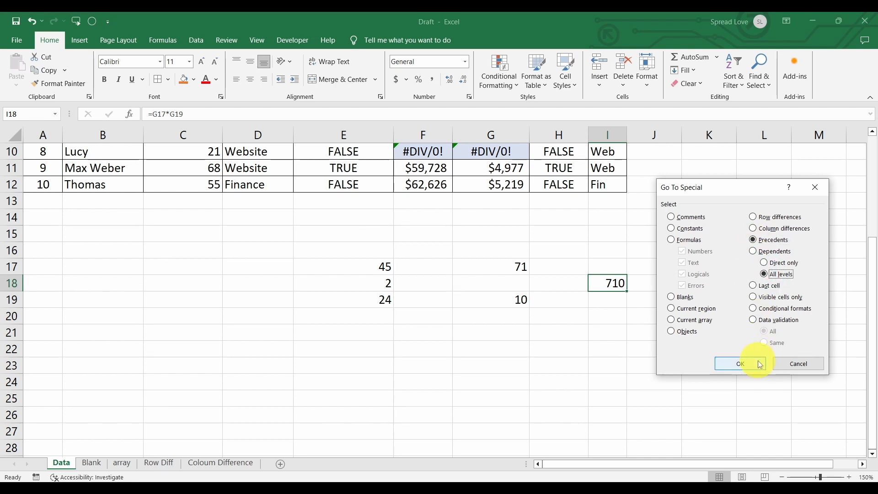
click(760, 364)
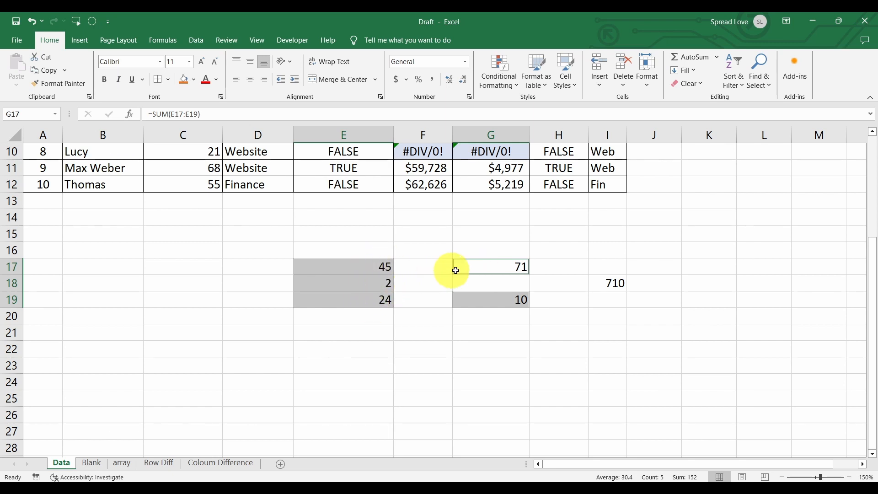
Try the value 2222 in cell E18 to test its effect on the linked formulas, and undo the change.
click(384, 283)
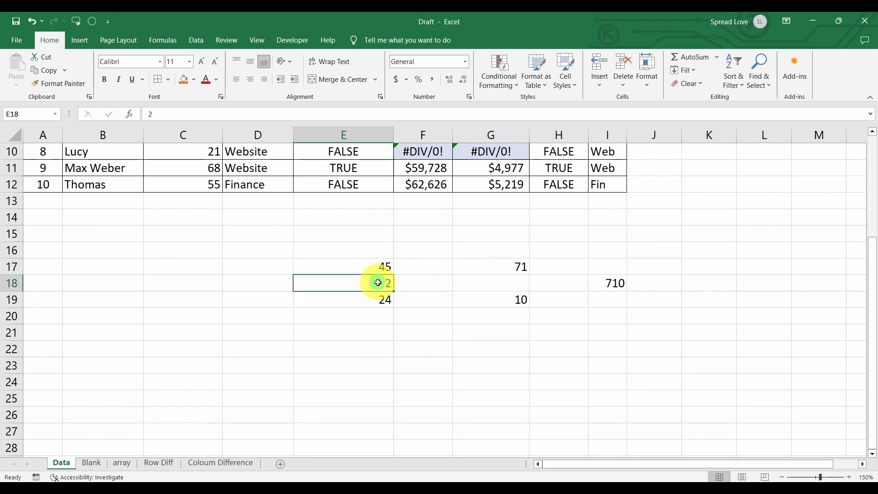
double_click(379, 283)
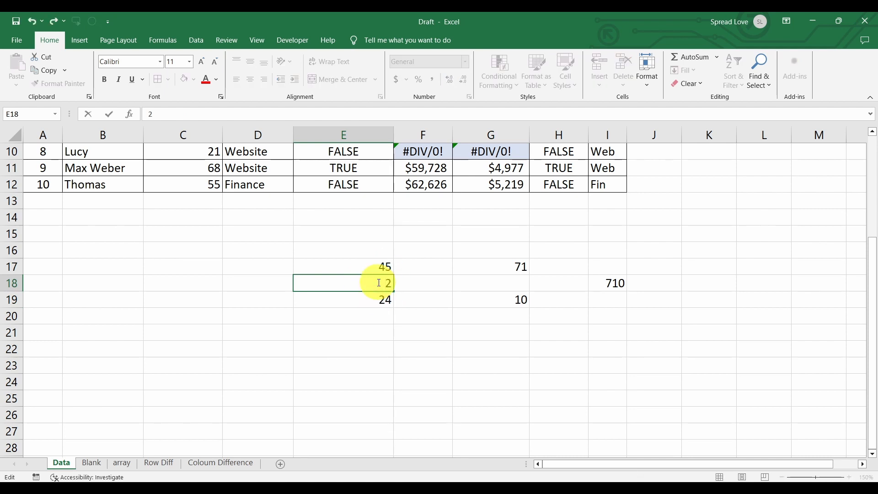
click(456, 333)
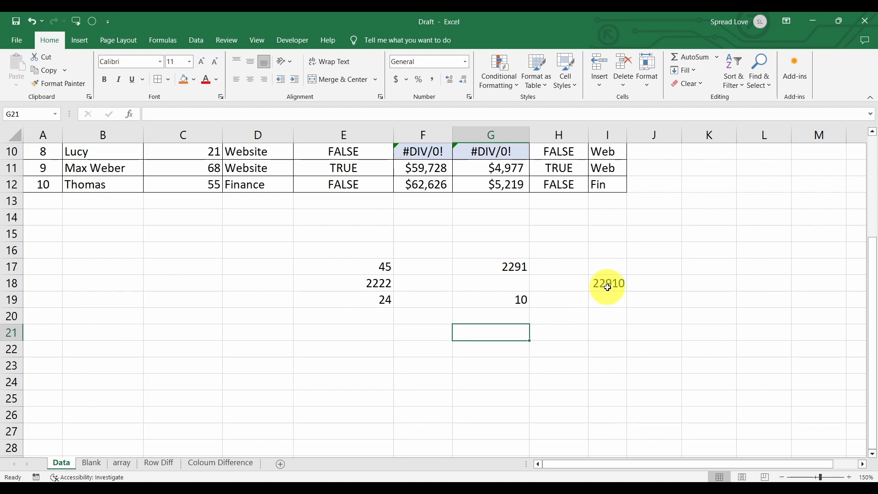
key(ctrl+z)
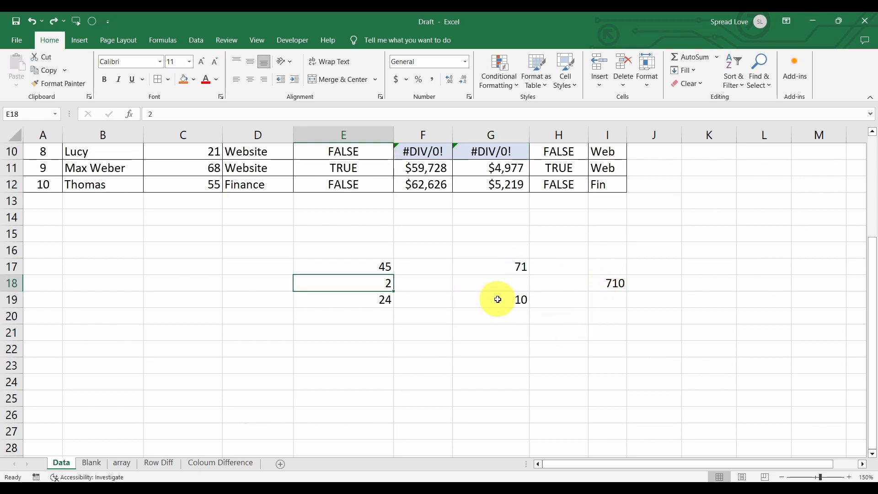
Try to select the direct dependents of cell I18 using Go To Special with Dependents set to Direct only.
click(606, 283)
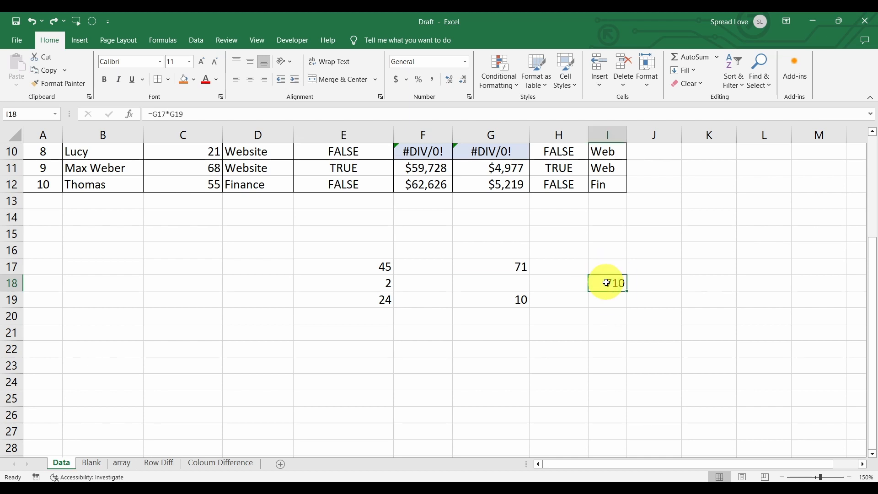
click(89, 22)
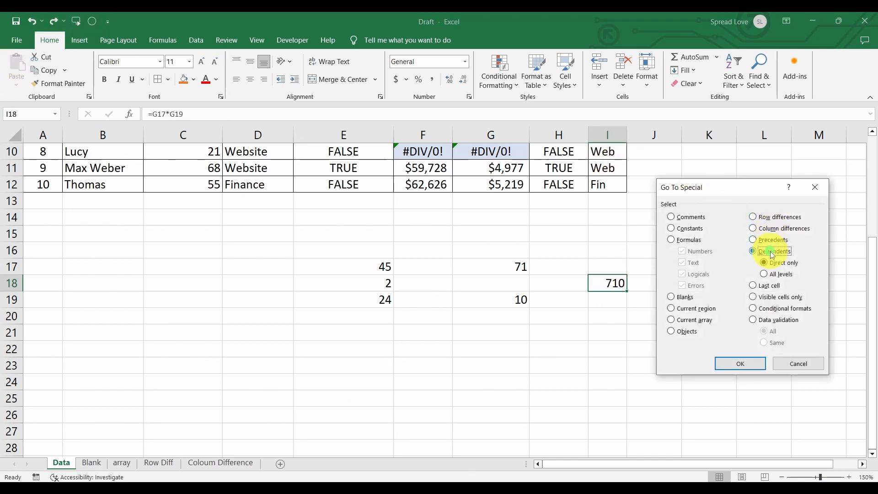
click(740, 363)
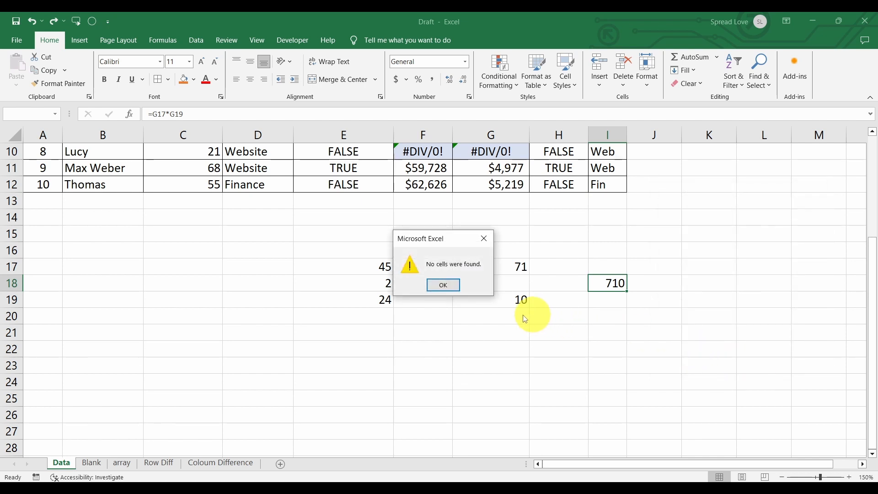
click(432, 287)
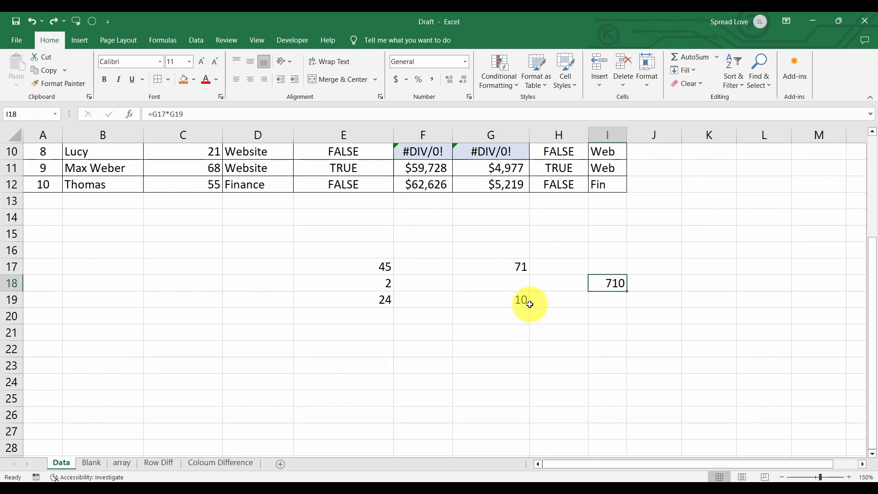
Select the direct dependents of cell E19 using Go To Special, and compare E19 with the dependent cell G17.
click(384, 298)
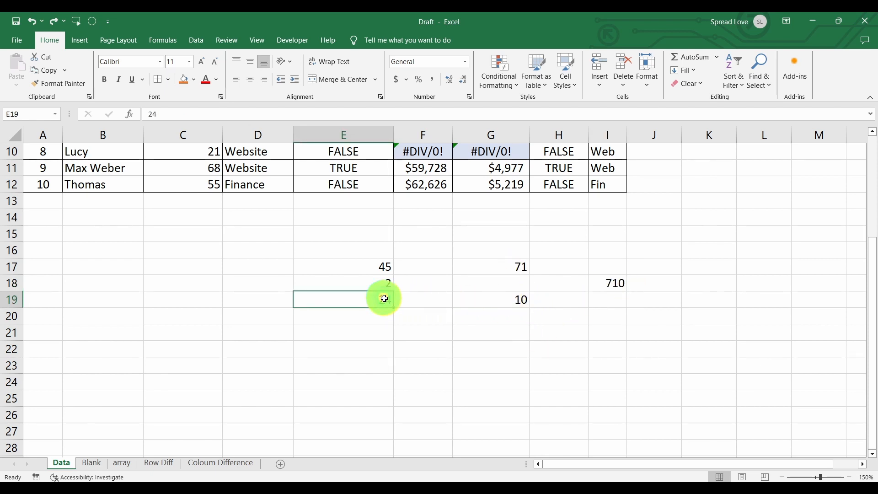
click(87, 24)
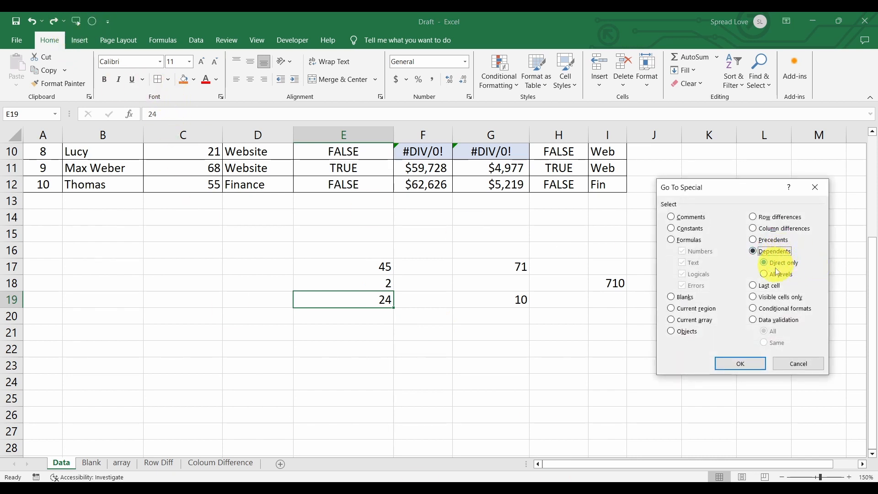
click(753, 364)
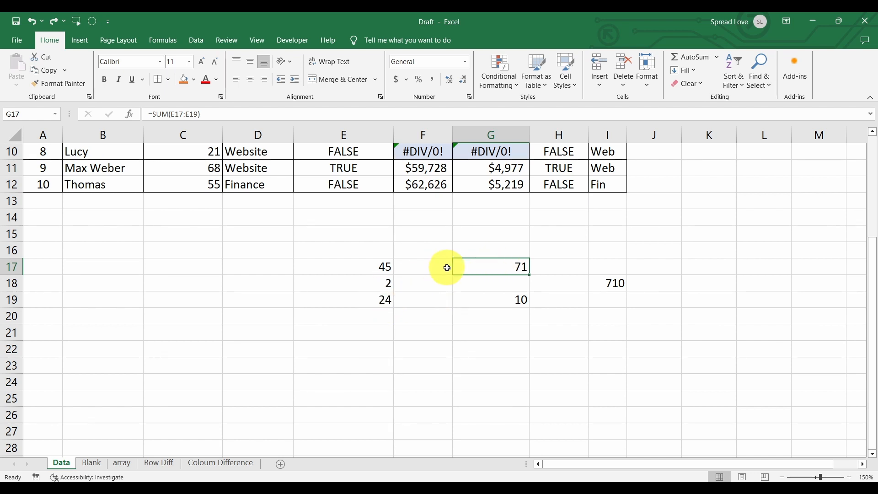
click(383, 301)
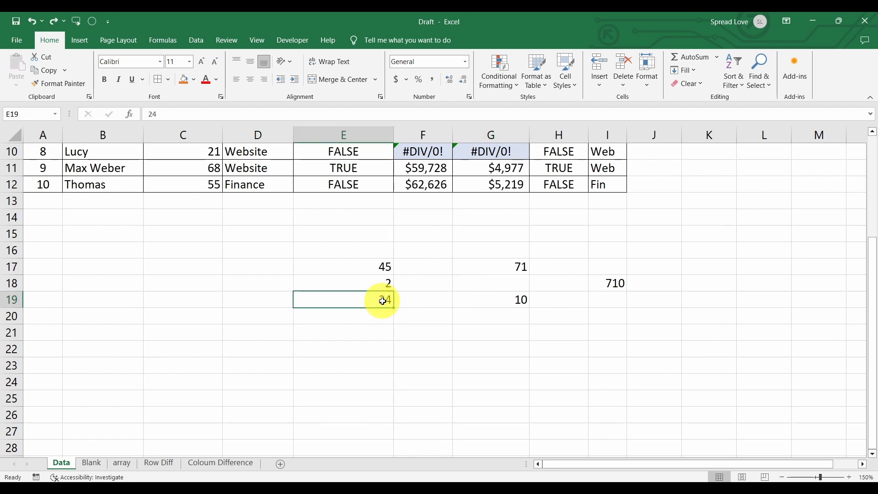
click(489, 265)
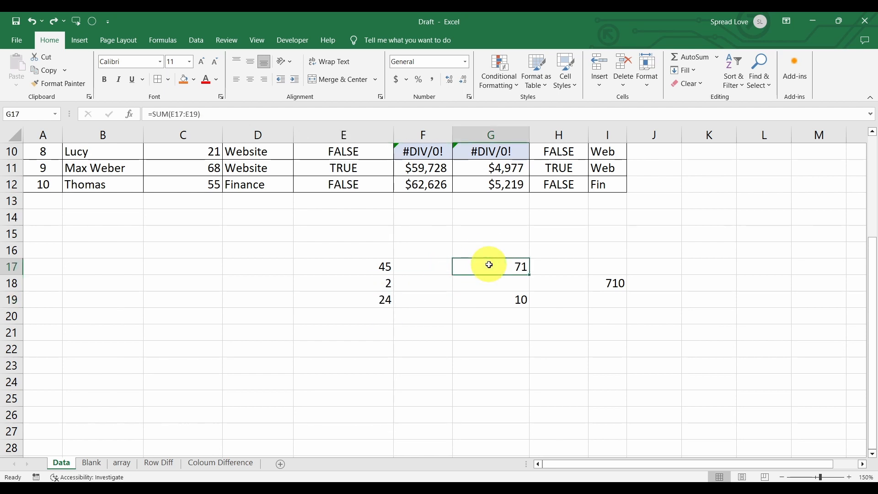
Select the dependents of cell E19 at all levels using Go To Special.
click(386, 300)
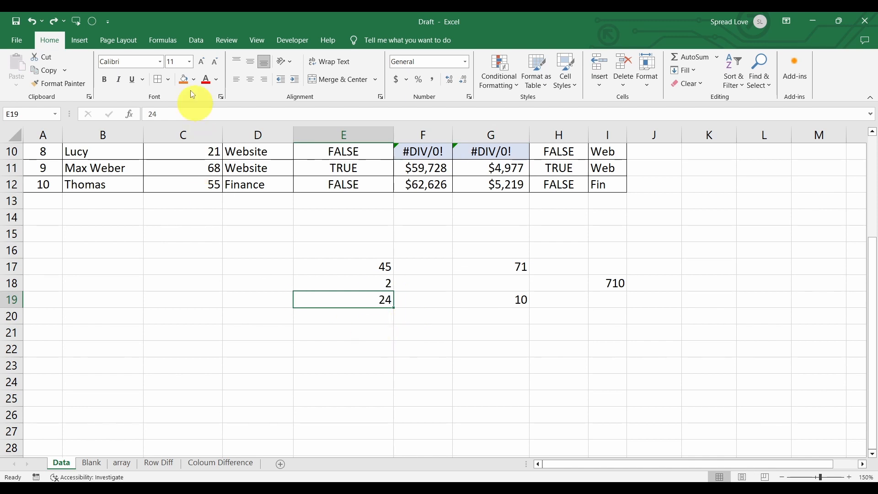
click(93, 20)
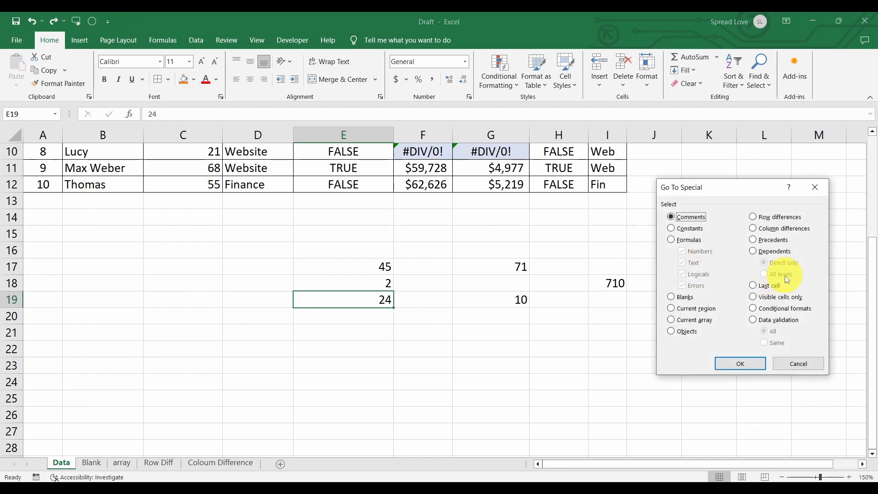
click(767, 252)
click(764, 274)
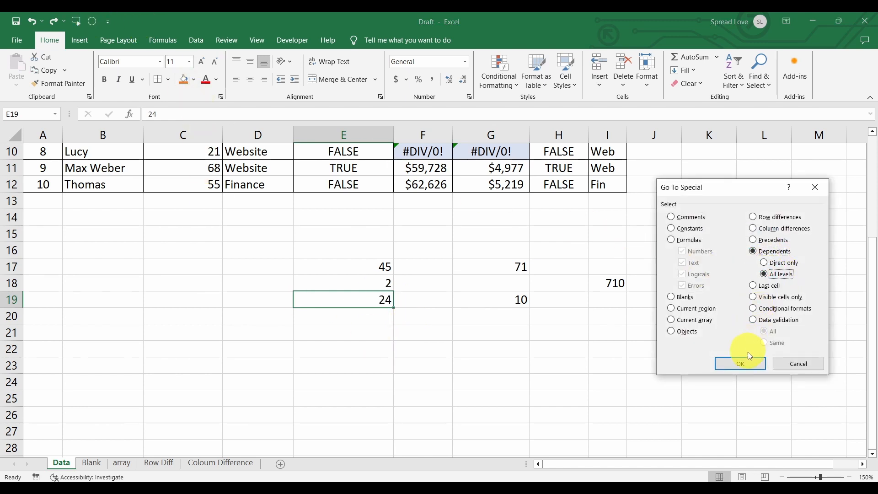
click(744, 364)
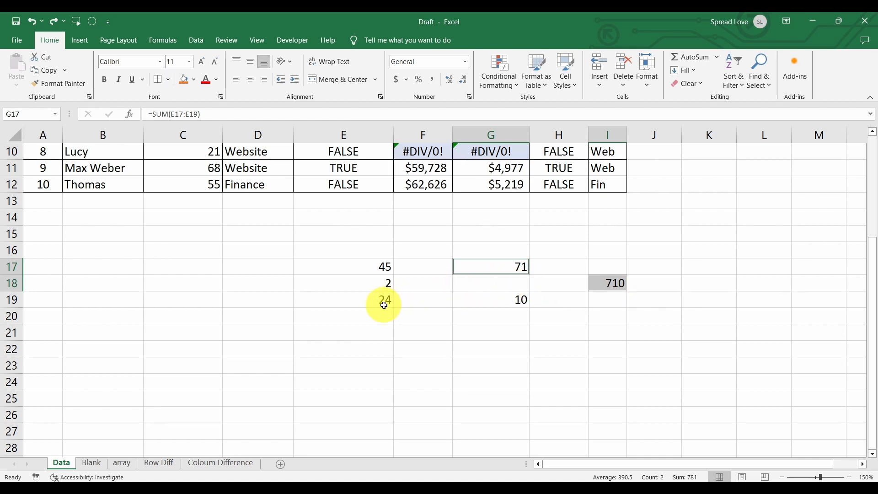
Examine the linked calculation cells within E16:I20, including G17, G19 and I18.
drag(353, 255, 612, 309)
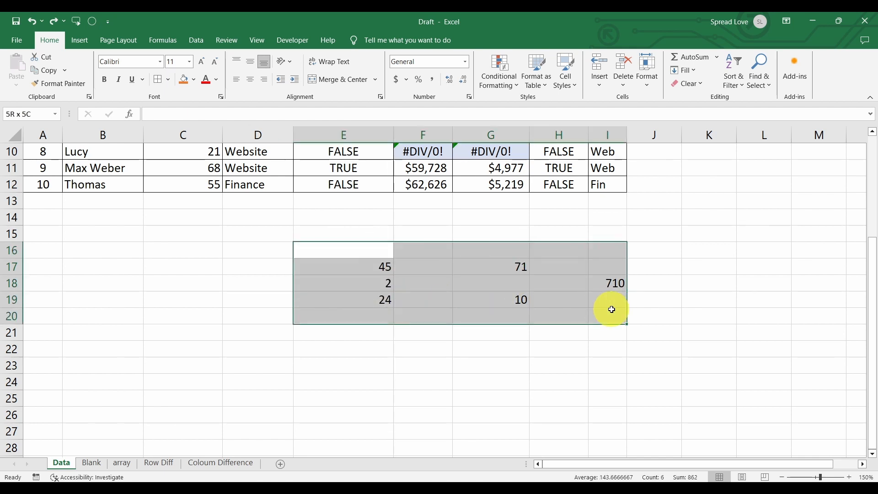
click(572, 331)
click(489, 234)
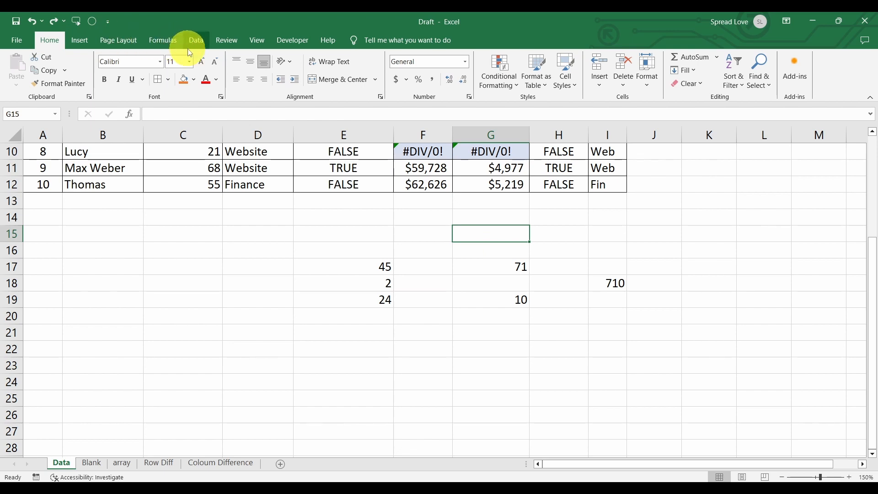
scroll(470, 299, up, 1)
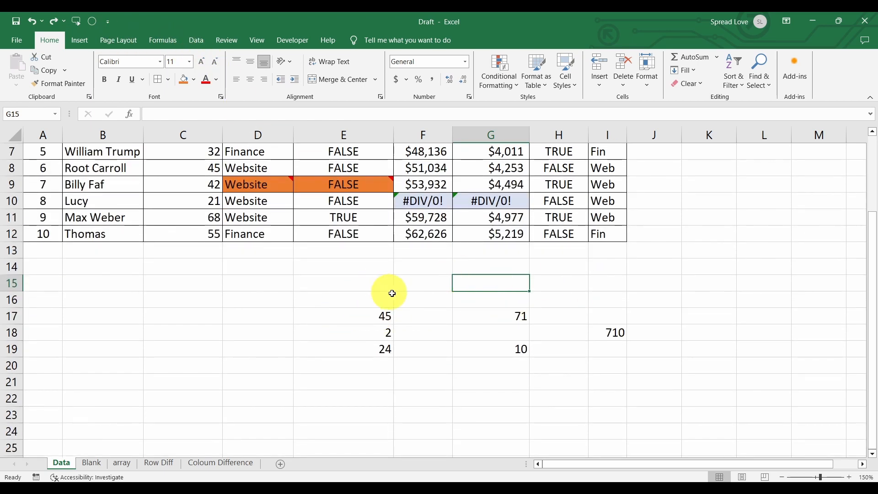
click(455, 315)
click(498, 335)
click(498, 349)
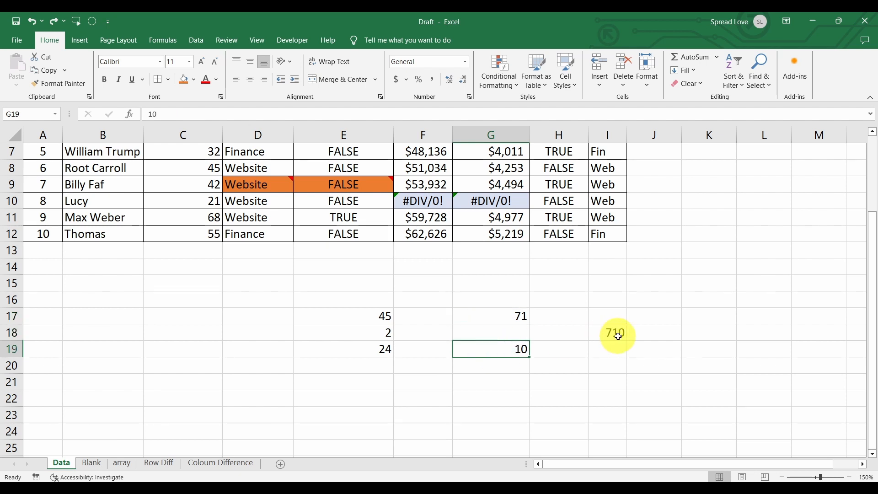
click(619, 336)
click(421, 334)
Trace the precedents of cell I18 with formula auditing, and try to trace its dependents.
click(611, 334)
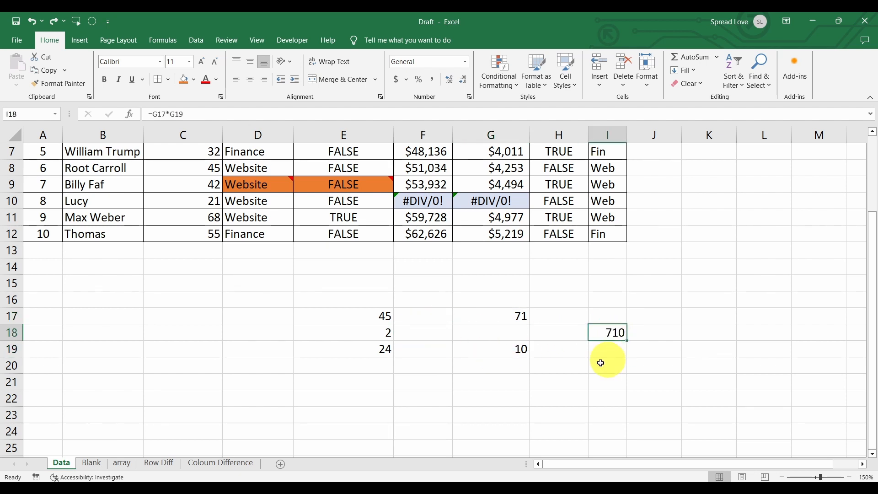
click(151, 43)
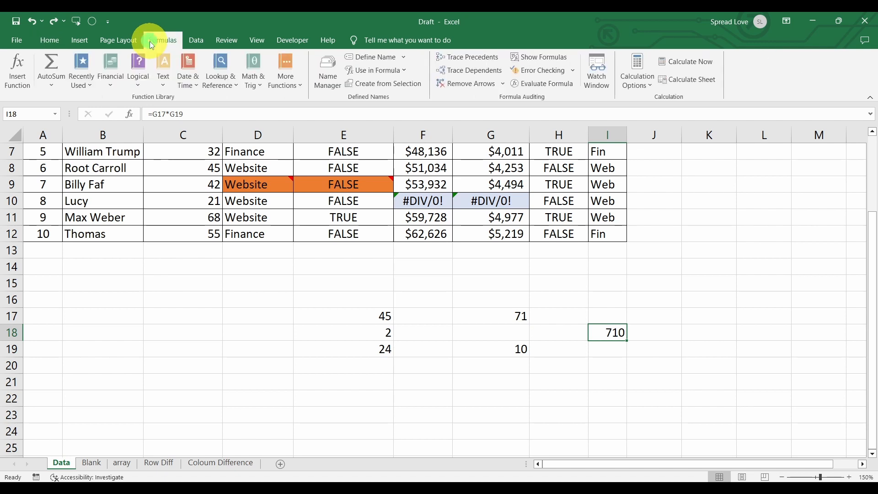
click(483, 61)
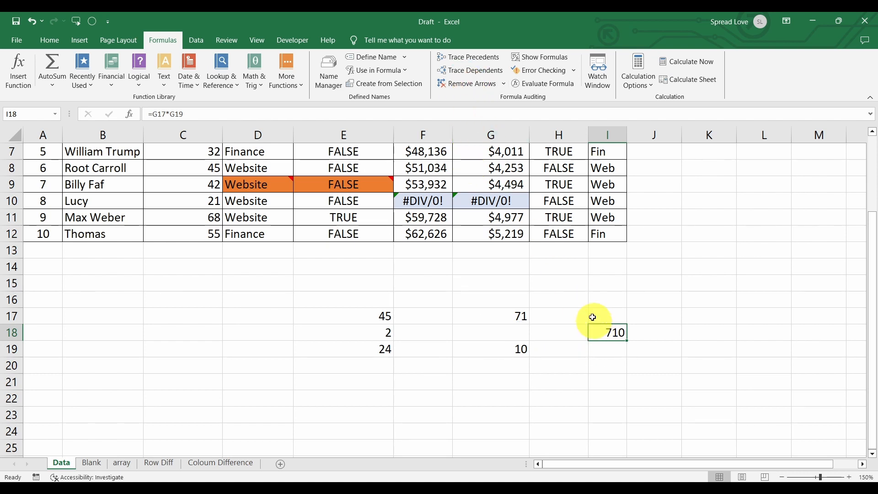
click(466, 74)
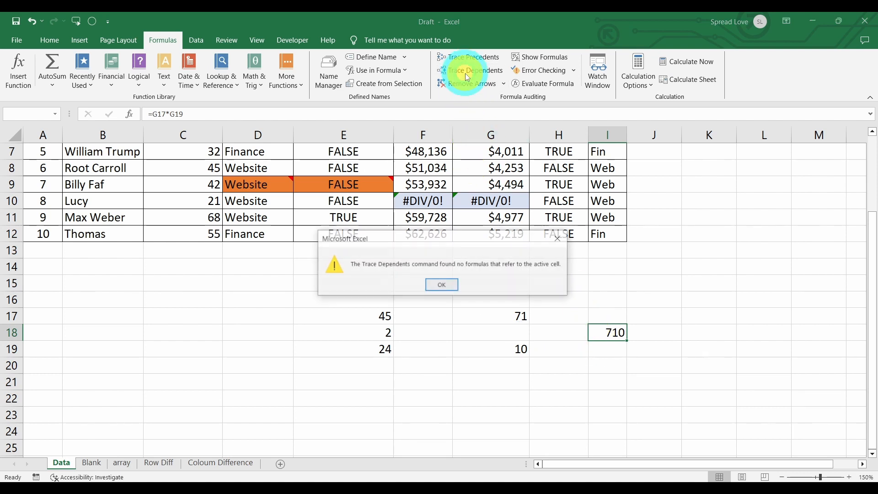
click(439, 287)
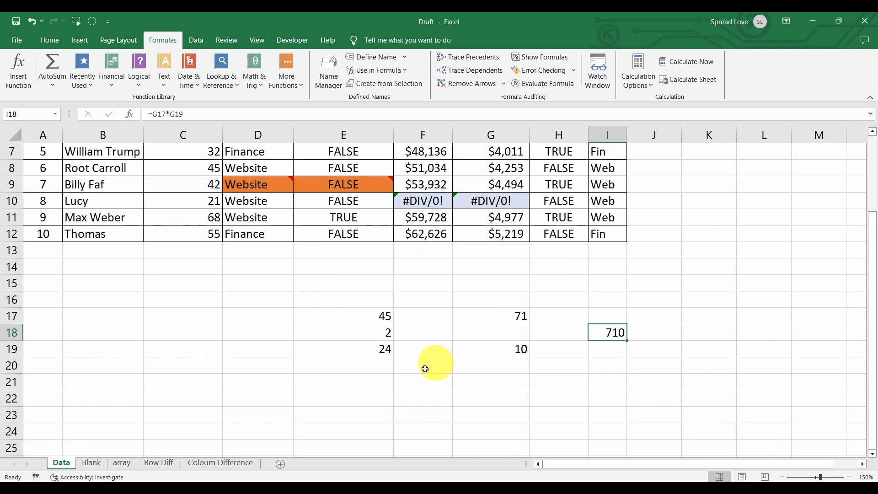
Trace the dependents of cell G17 and remove the tracer arrows.
click(501, 315)
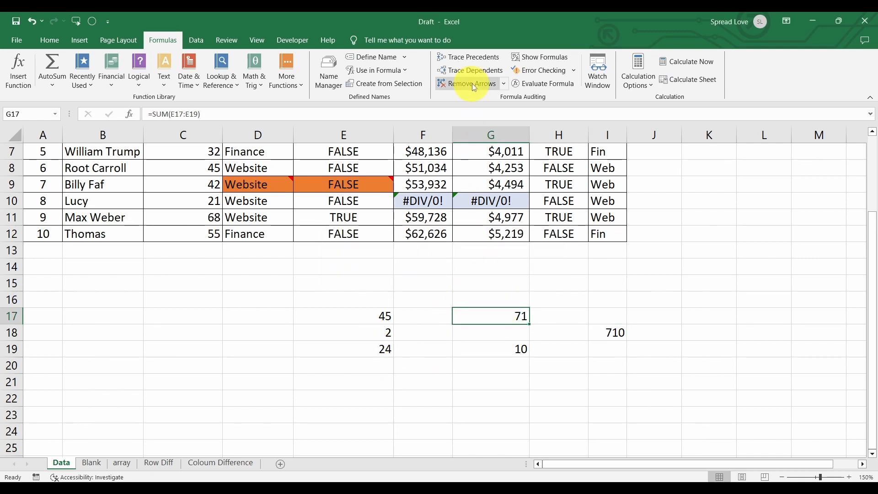
click(482, 74)
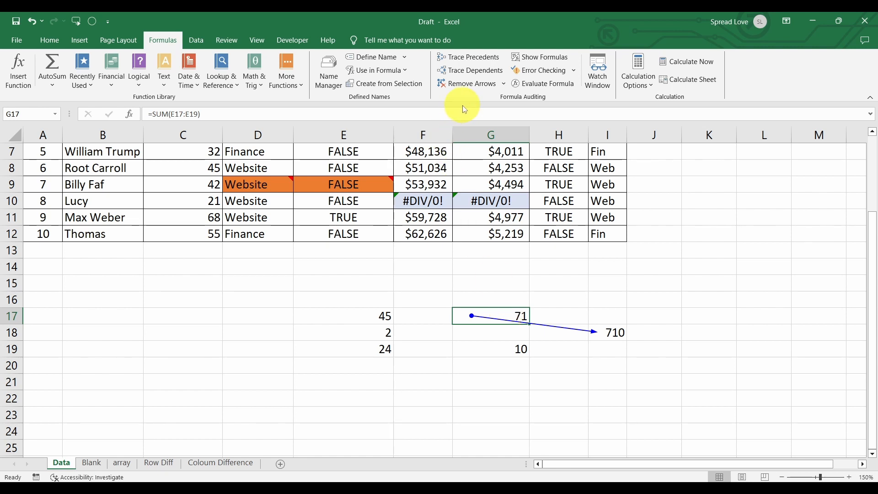
click(471, 87)
Go to the last used cell of the Data sheet using Go To Special with the Last cell option.
click(568, 319)
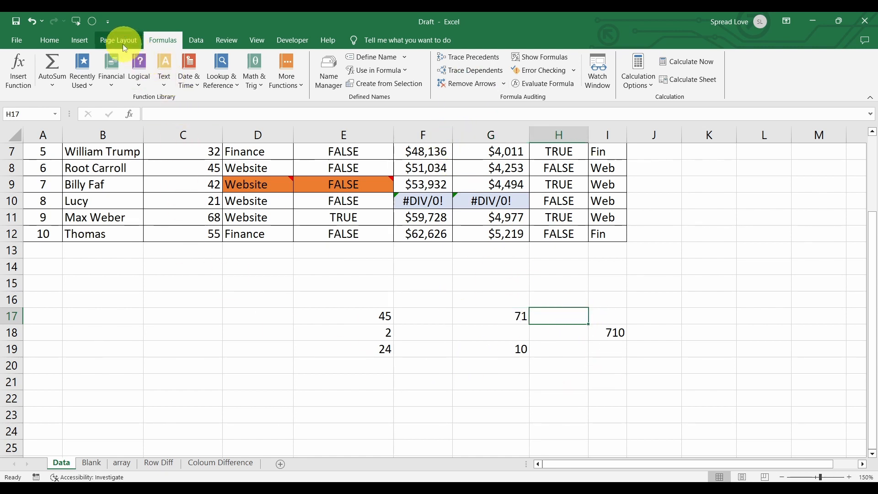
click(93, 24)
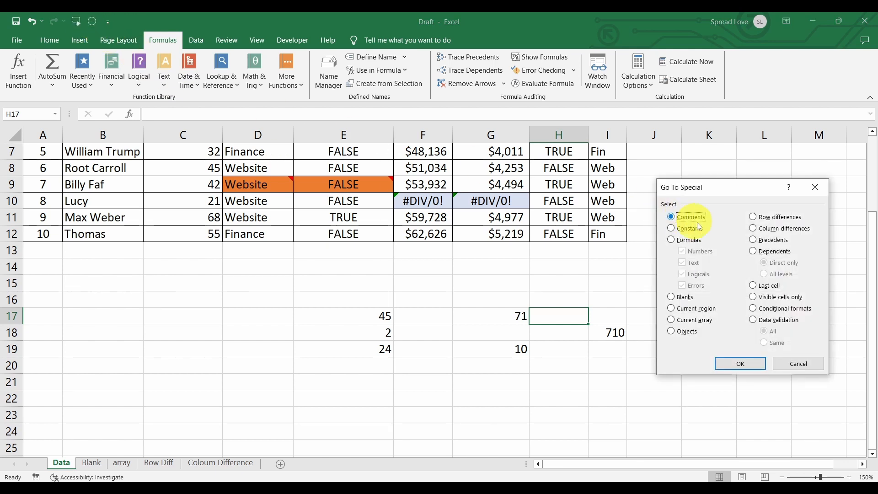
click(768, 287)
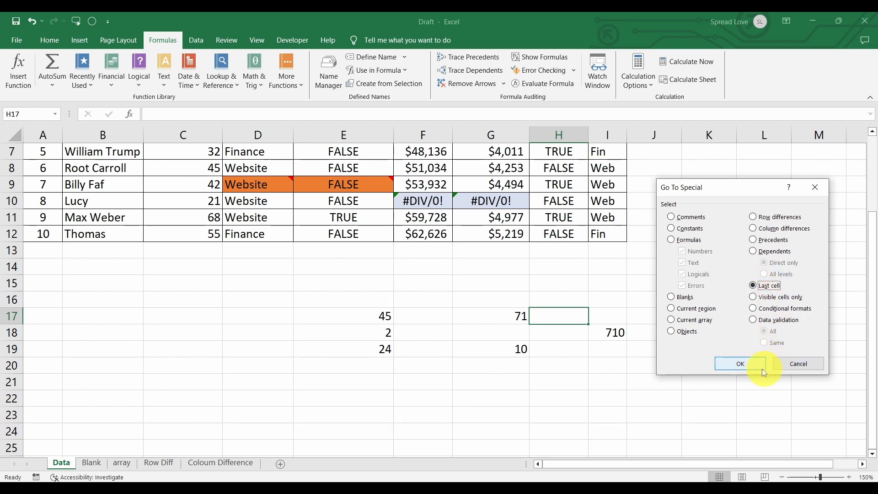
click(741, 363)
scroll(645, 402, down, 2)
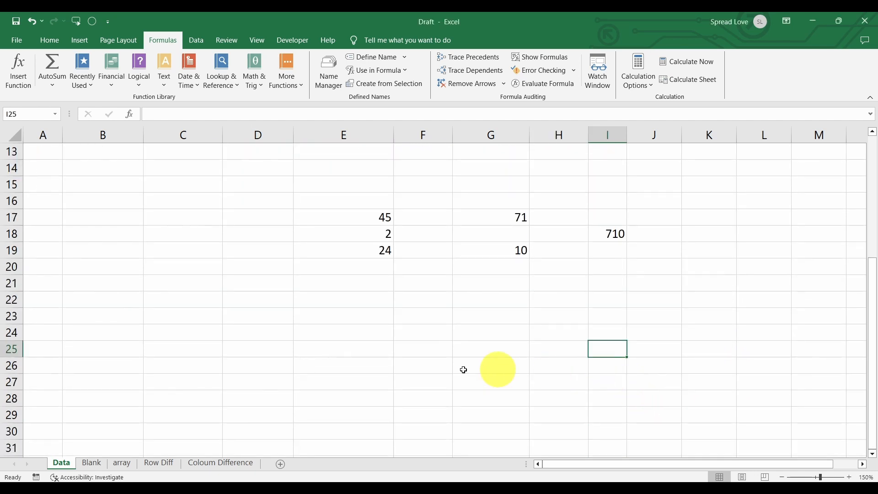
Enter 4554 in cell K29, outside the sheet's existing data.
click(230, 353)
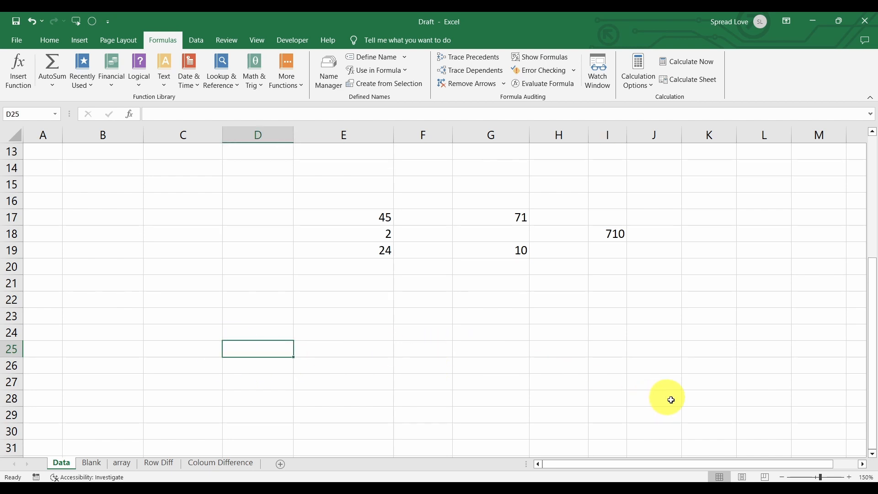
click(705, 415)
text(4554)
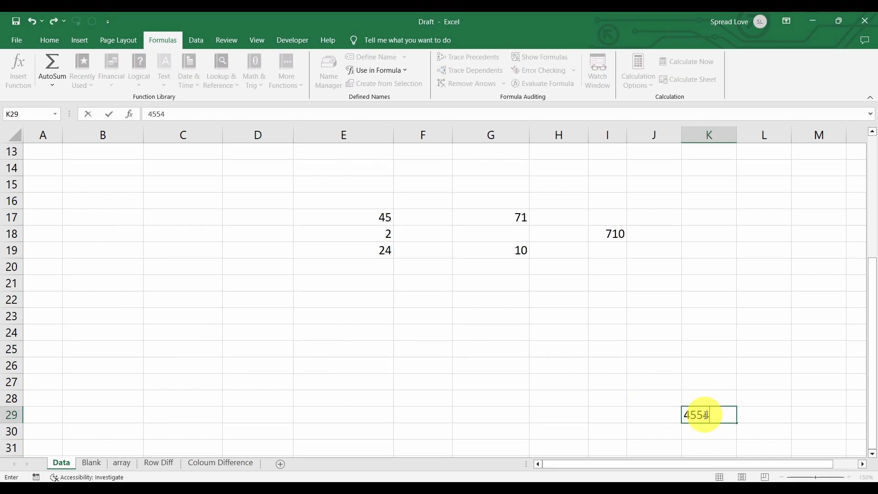
click(707, 335)
scroll(613, 312, up, 4)
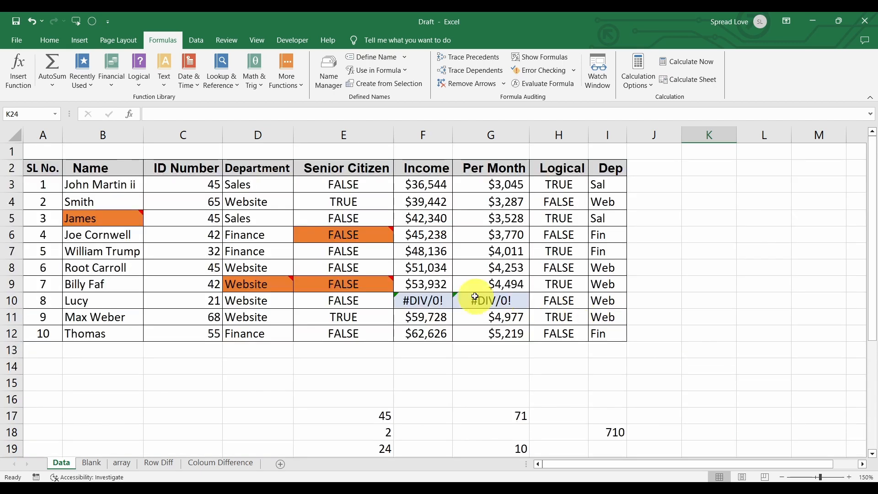
Select cell H7 on the Data sheet and jump to the last used cell using Go To Special with the Last cell option.
click(484, 301)
click(570, 251)
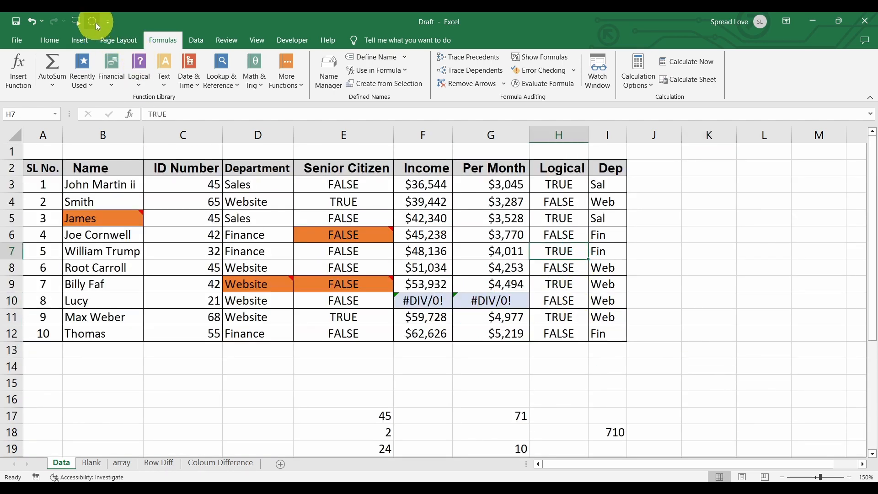
key(ctrl+g)
key(alt+s)
click(765, 288)
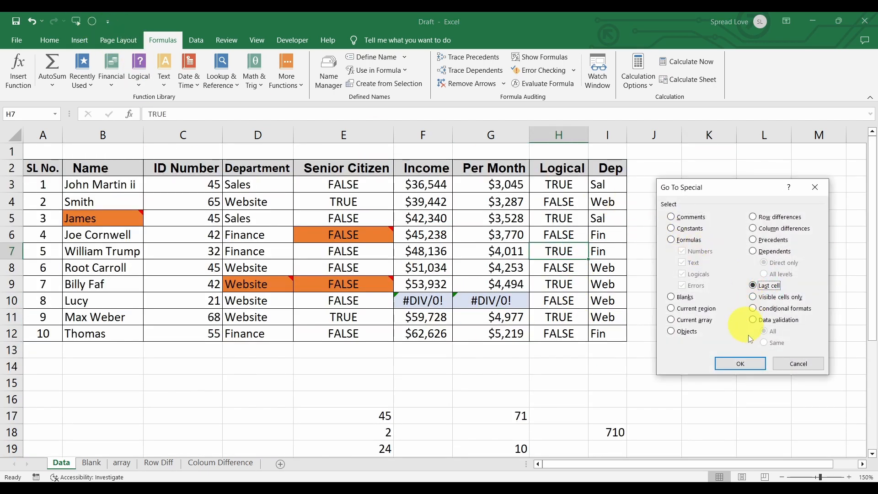
click(752, 366)
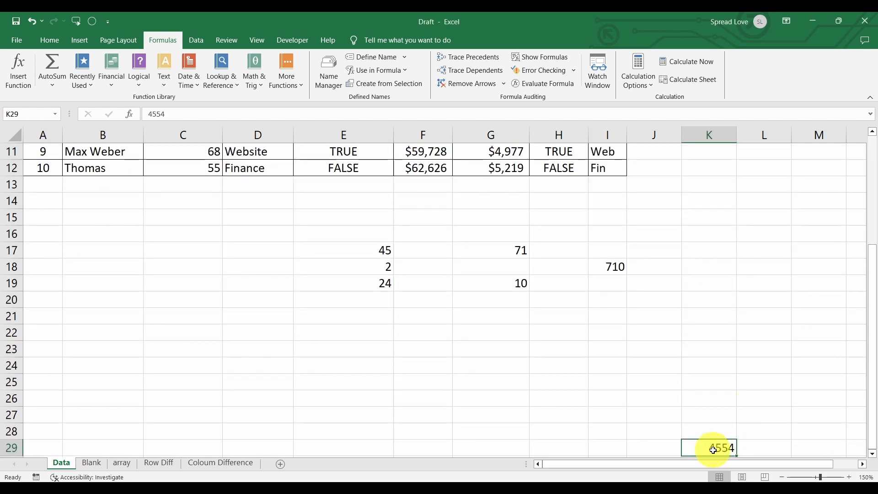
scroll(273, 270, up, 1)
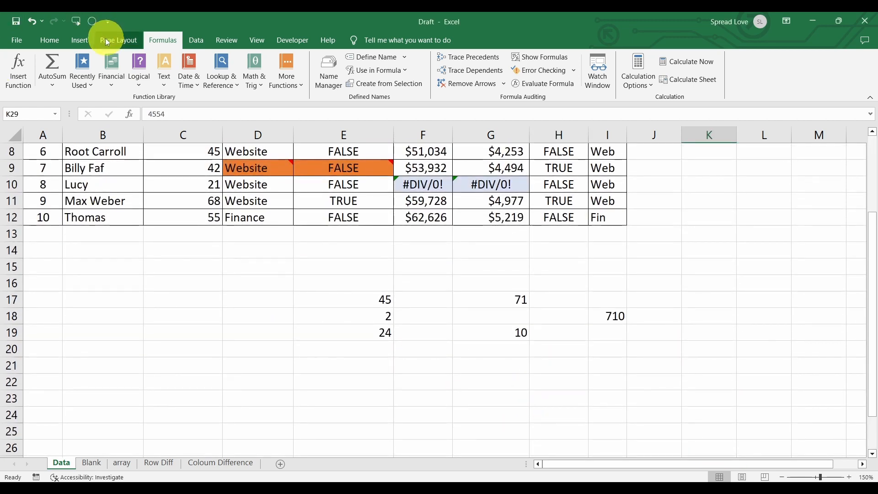
click(93, 21)
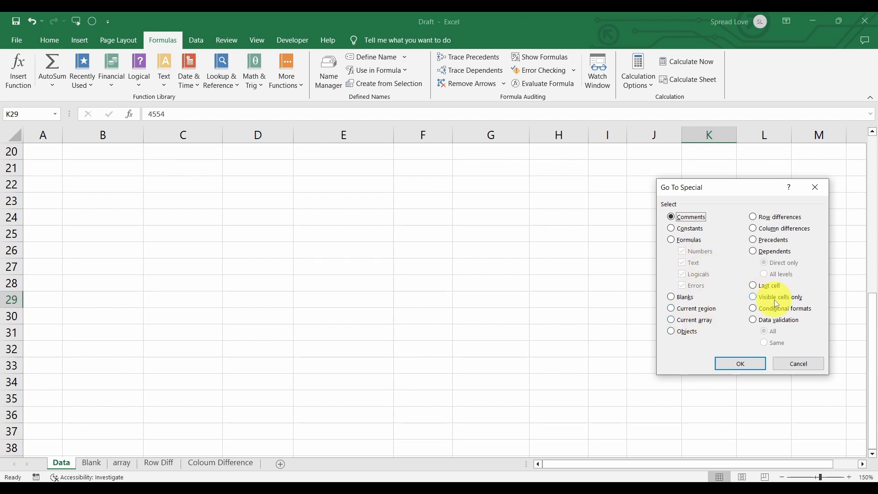
click(799, 369)
Copy the data table A2:I12 from the Data sheet to cell A1 of a new worksheet.
scroll(604, 358, up, 6)
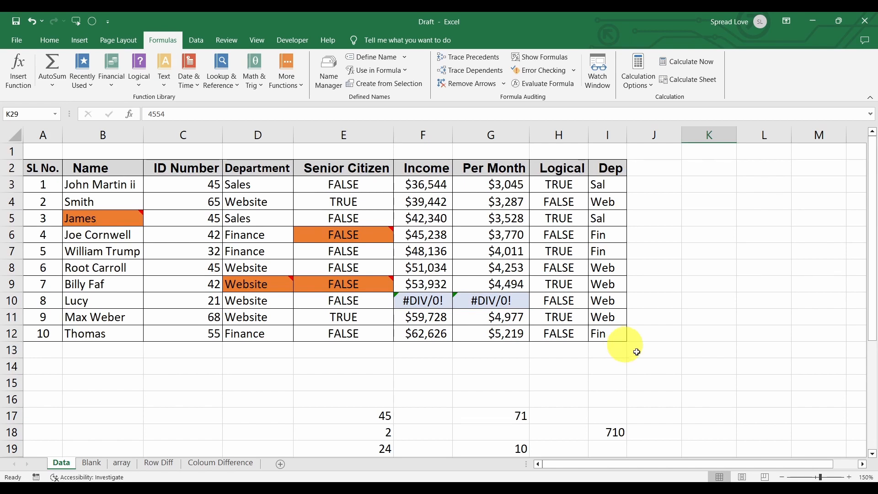
mouse_move(382, 241)
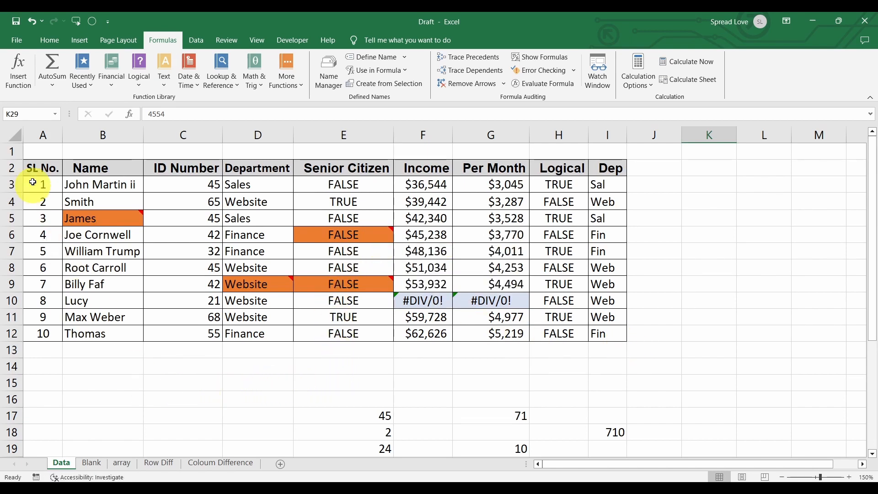
drag(35, 168, 597, 334)
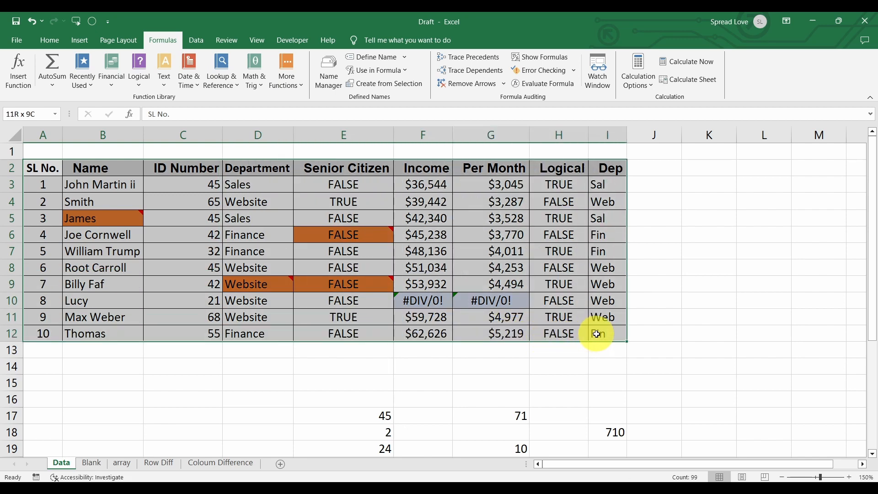
key(ctrl+c)
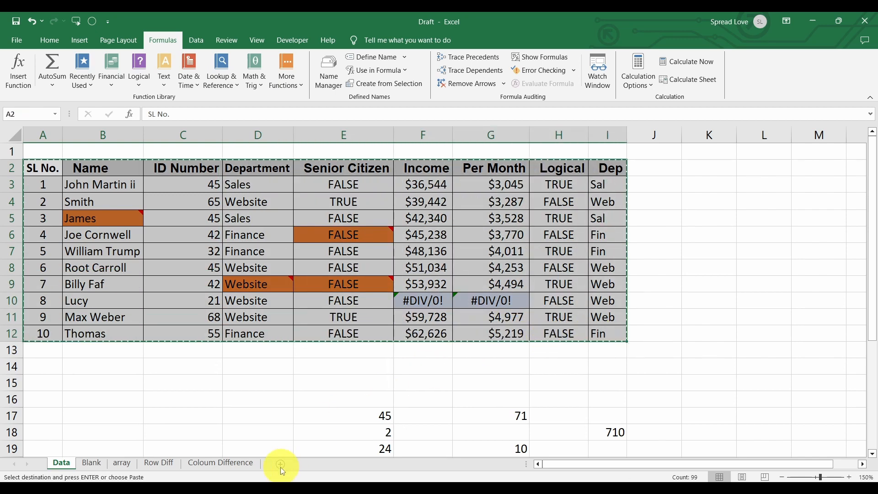
click(281, 464)
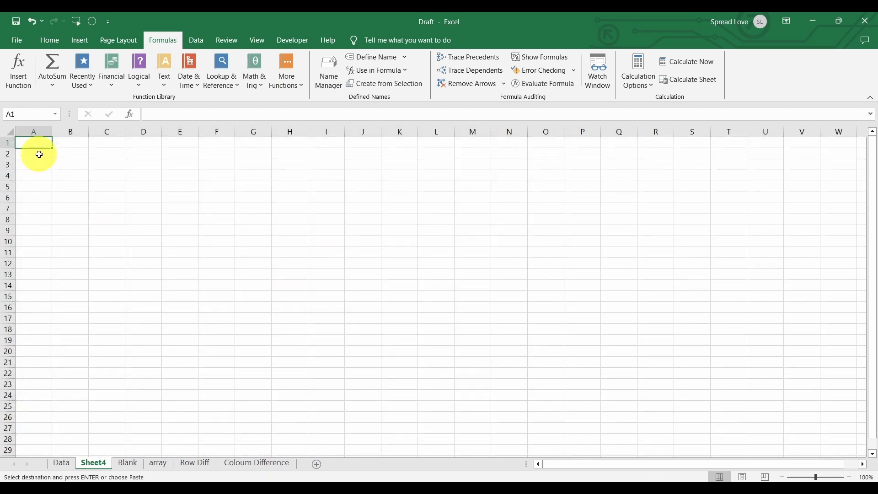
key(ctrl+v)
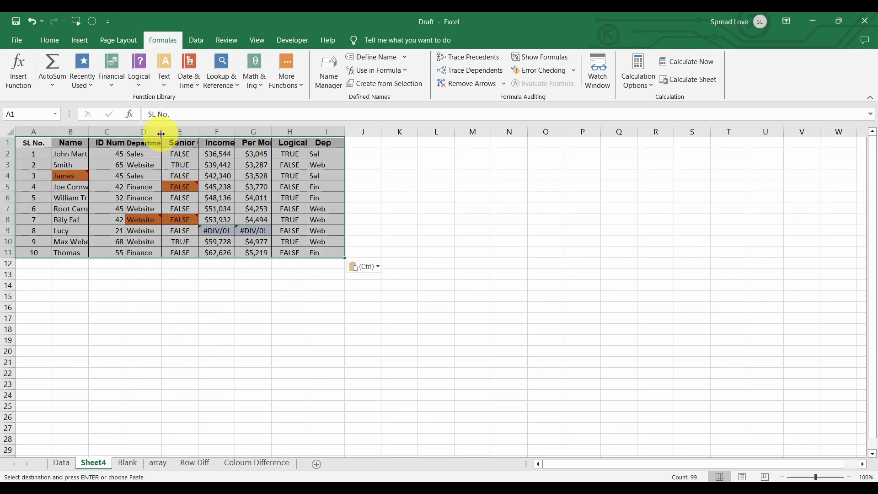
Autofit the widths of columns A to I to the pasted table's contents, and clear the column selection.
click(217, 362)
drag(35, 132, 272, 132)
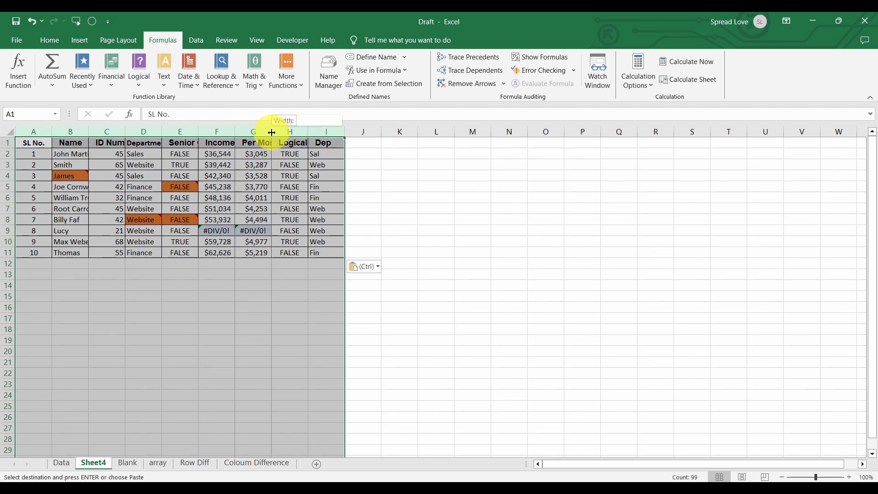
double_click(272, 132)
click(849, 477)
click(849, 477)
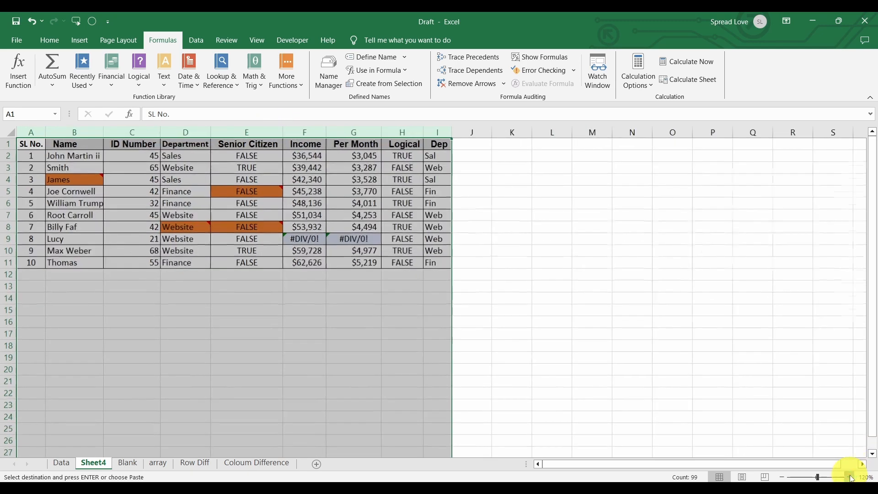
click(850, 477)
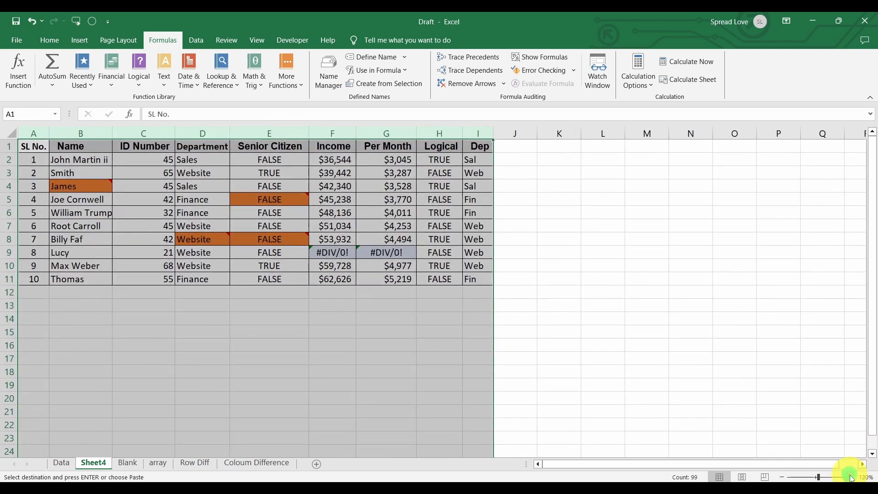
click(850, 477)
click(604, 303)
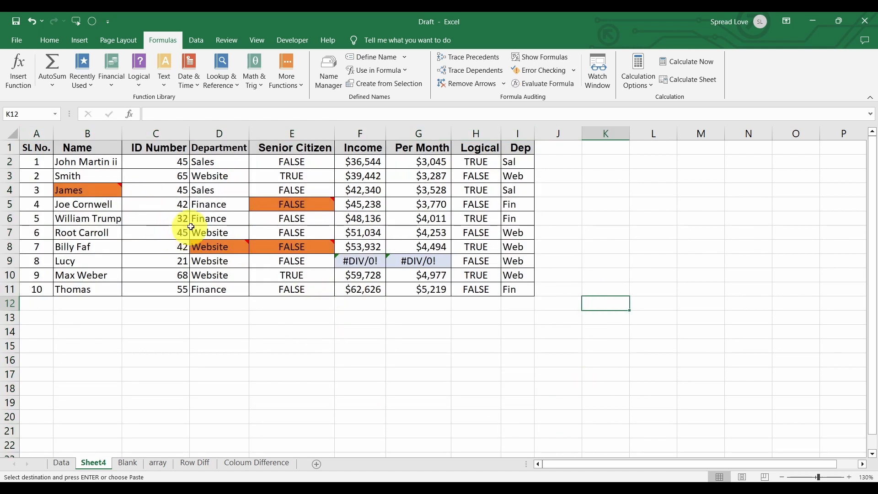
Subtotal the table with the Sum of Income only, at each change in Department, and collapse the outline to level 2.
click(202, 216)
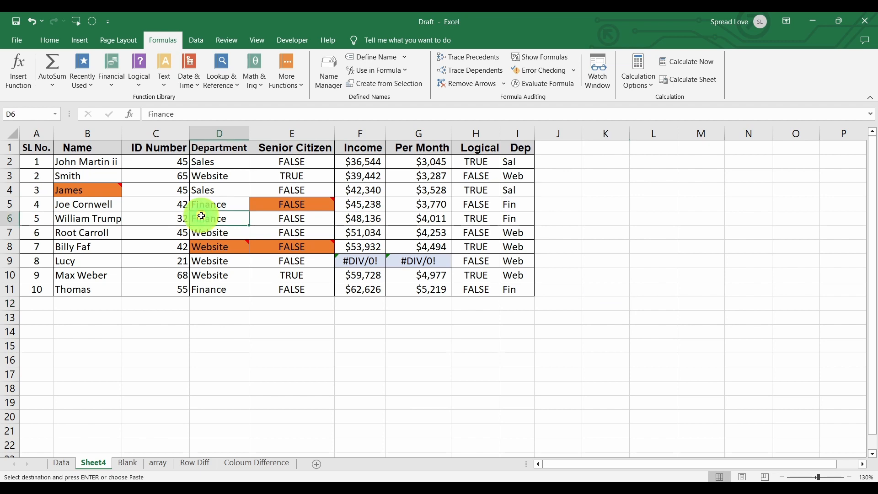
click(196, 40)
click(835, 78)
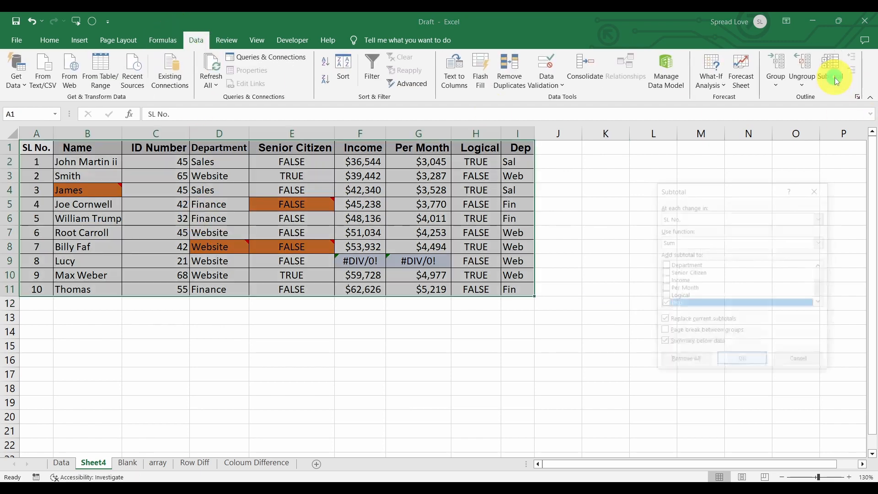
click(822, 219)
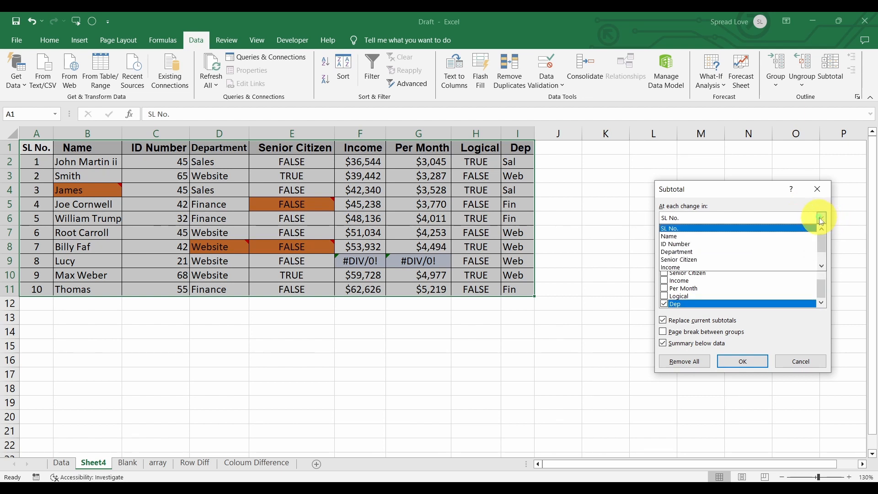
click(706, 251)
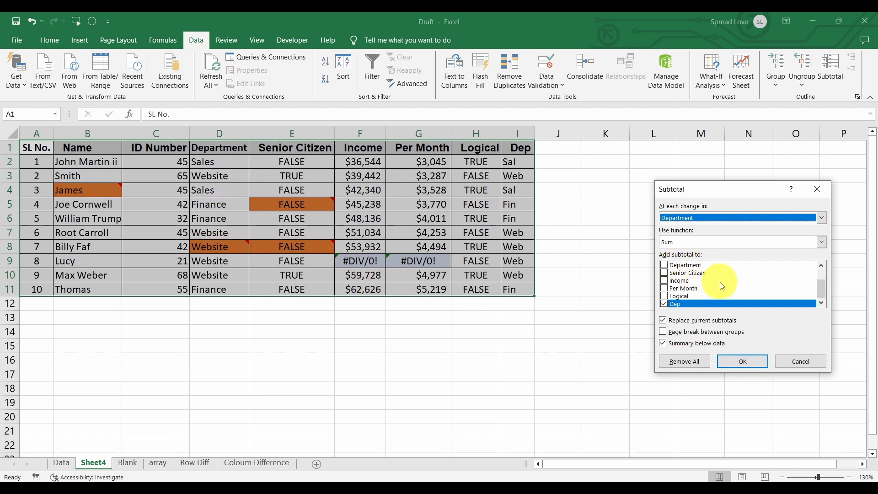
click(679, 280)
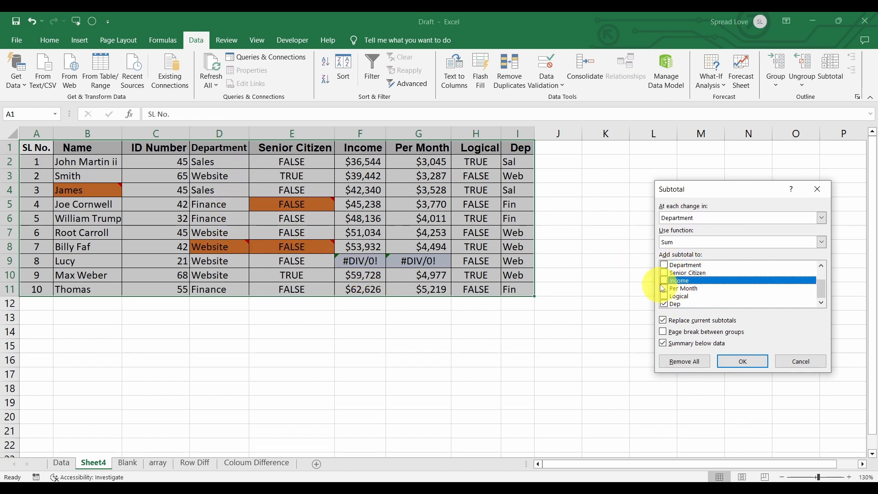
click(664, 304)
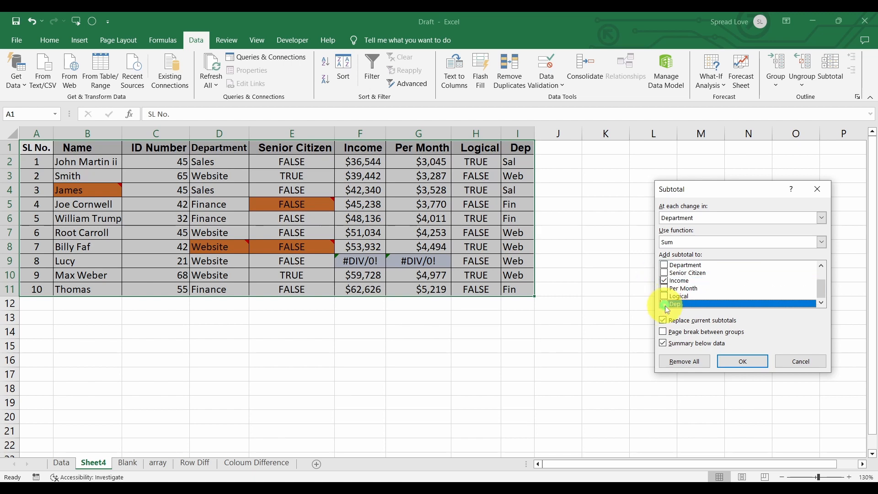
click(737, 361)
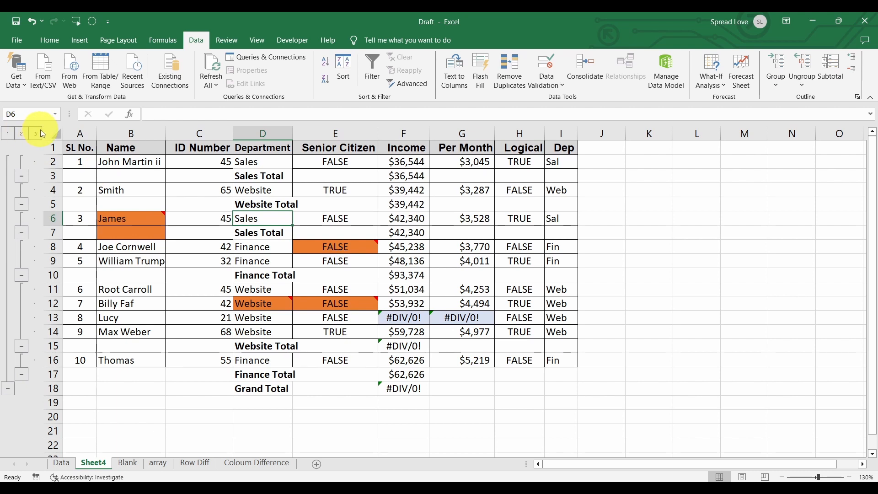
click(22, 133)
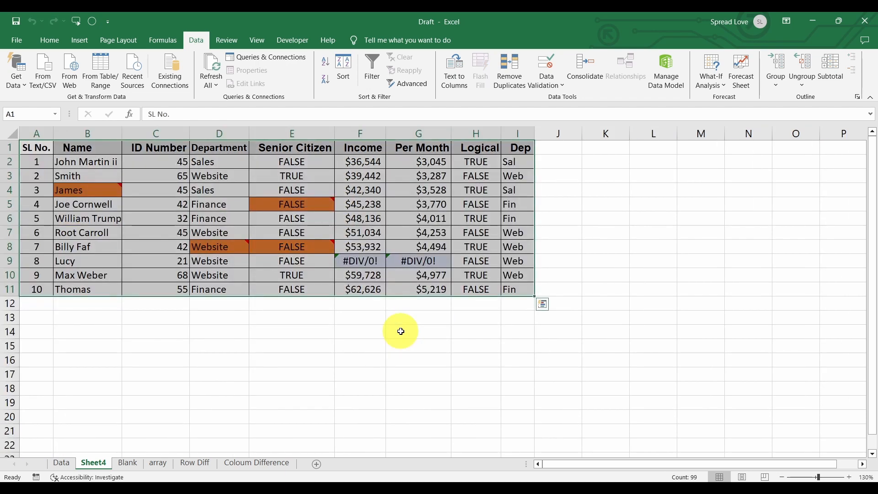
Correct the division by zero in the Income formula in cell F9 so that it gives 56,830.
click(374, 265)
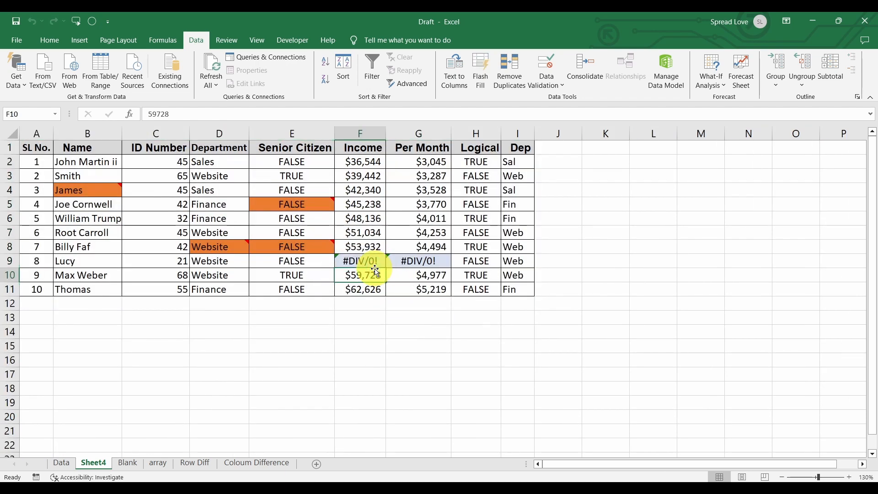
double_click(384, 262)
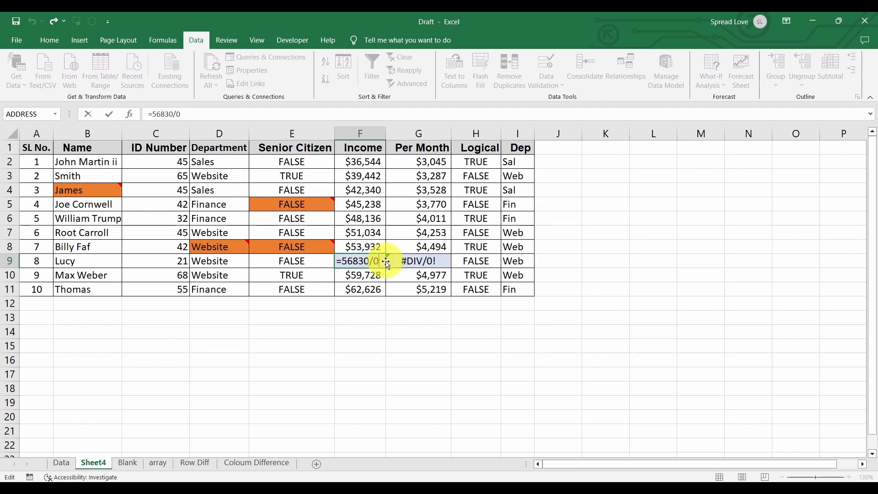
key(Return)
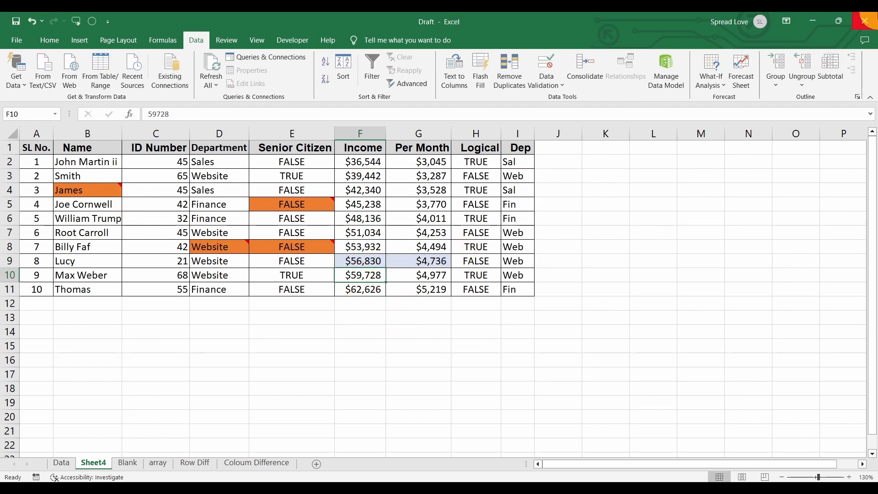
Apply the Sum of Income subtotal by Department to the corrected table and collapse the outline to level 2.
click(830, 66)
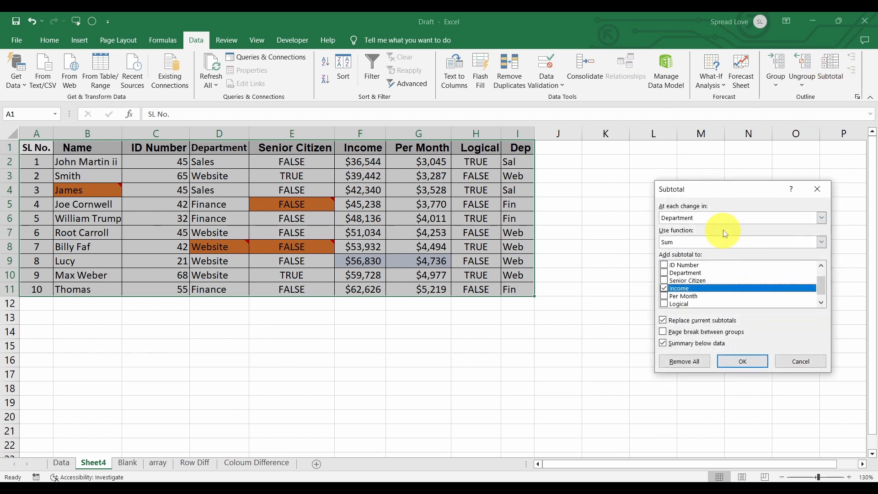
click(743, 360)
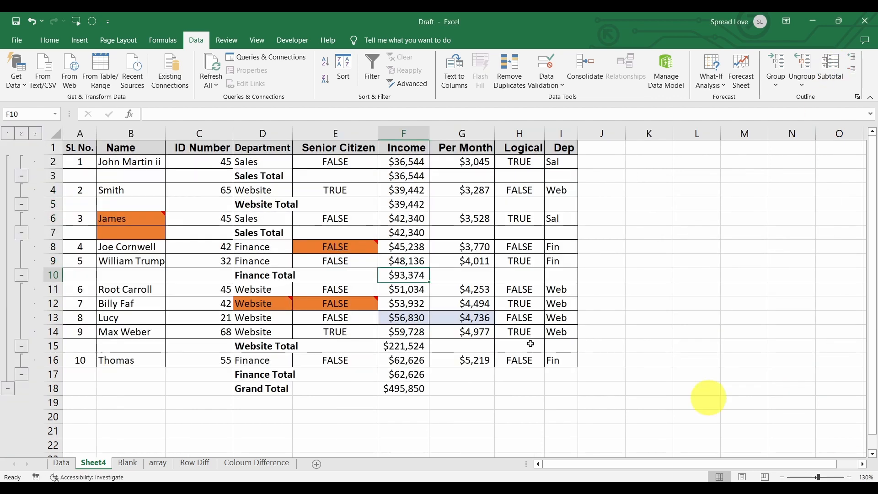
click(21, 134)
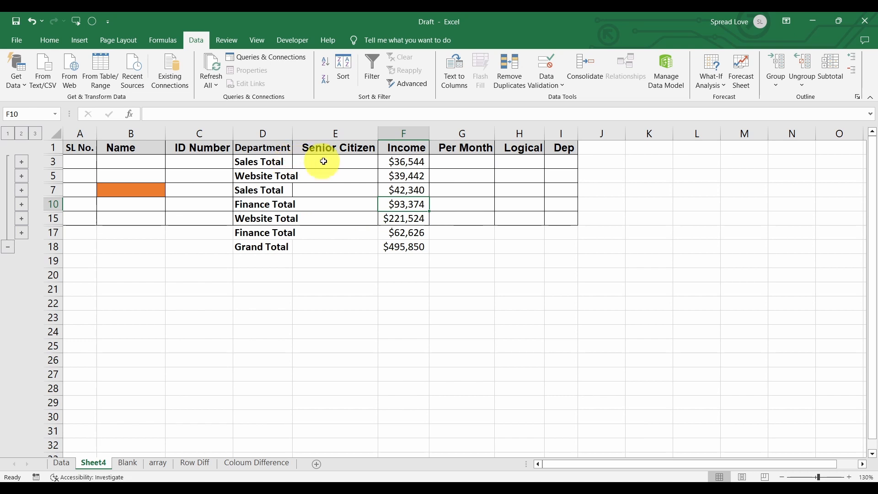
Copy the collapsed subtotal range D1:F18 to cell A1 of a new worksheet, and autofit columns B and C.
drag(264, 149, 392, 242)
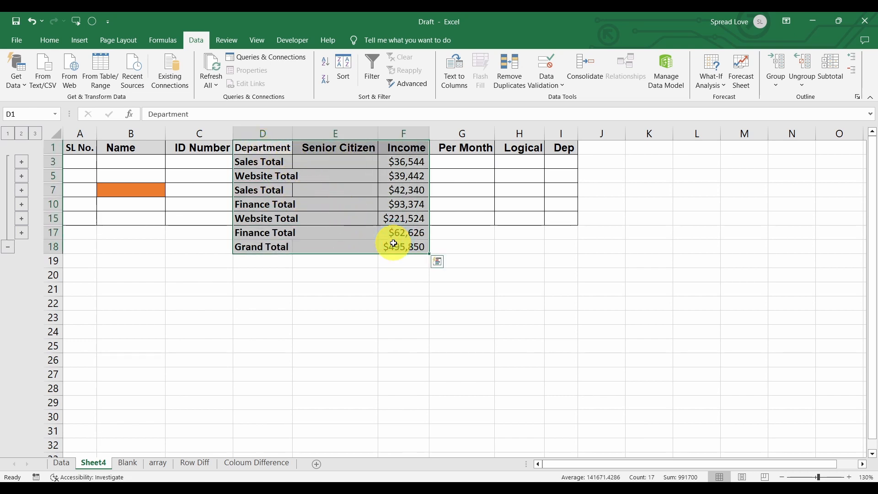
key(ctrl+c)
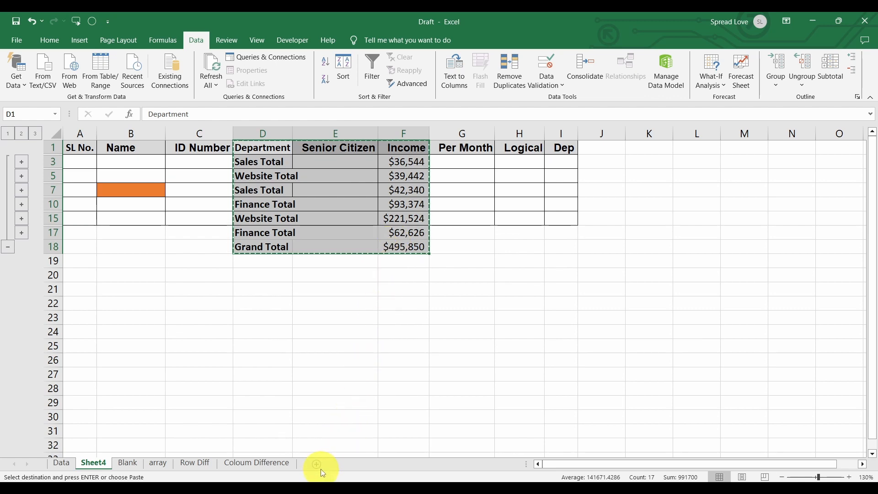
click(319, 464)
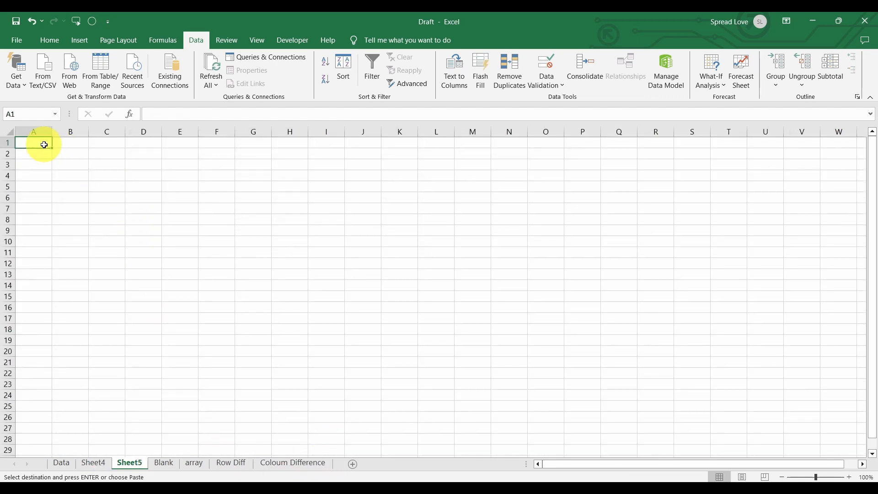
key(ctrl+v)
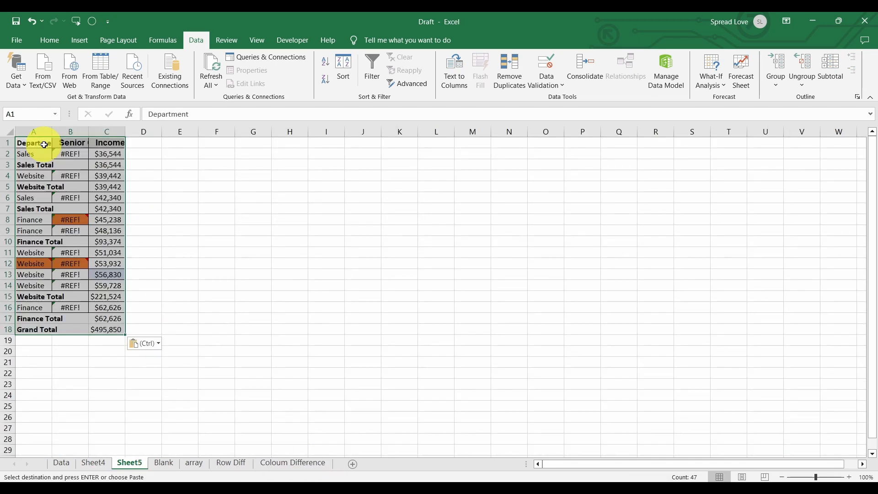
double_click(87, 132)
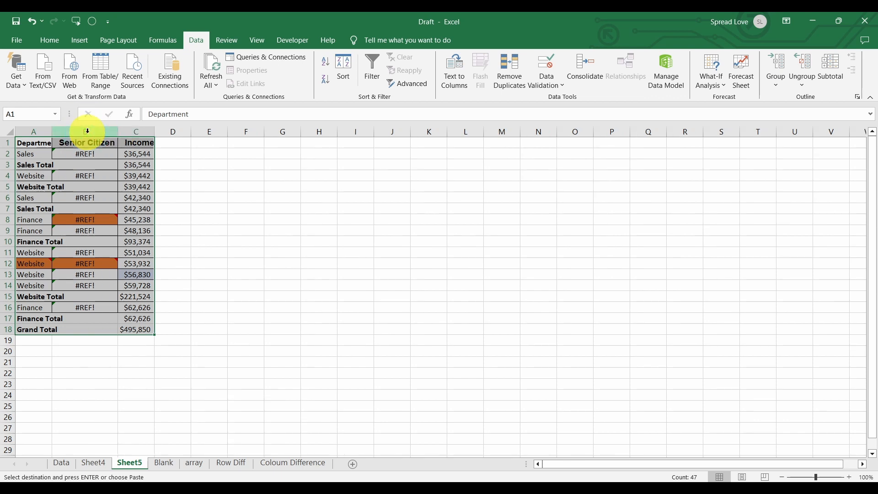
double_click(155, 132)
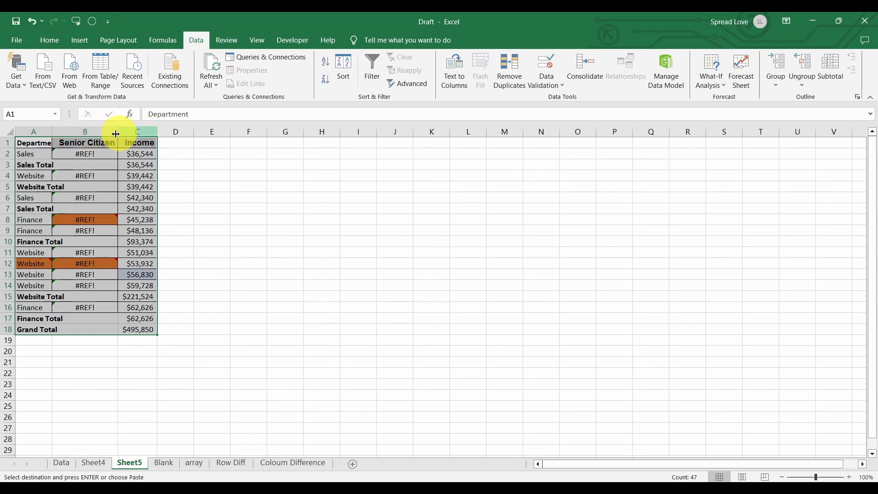
Autofit column A of the pasted table on Sheet5 and enlarge the sheet's zoom to 130%.
double_click(54, 130)
click(228, 195)
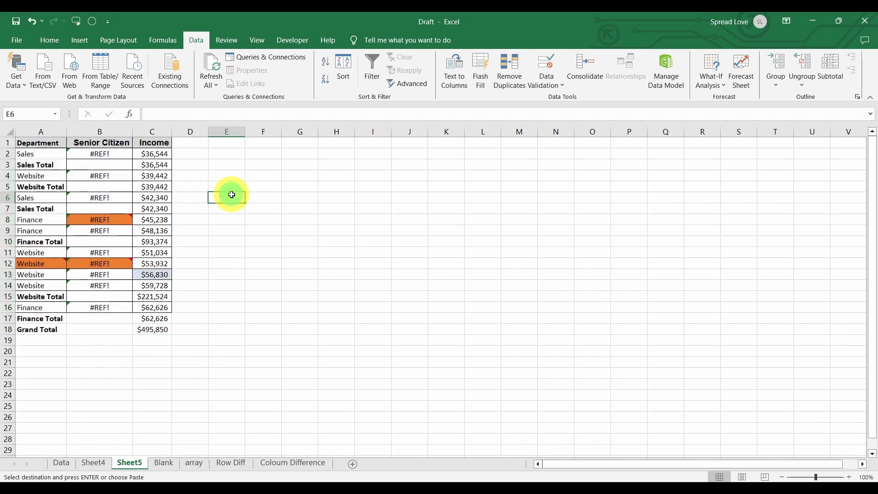
click(850, 477)
click(850, 477)
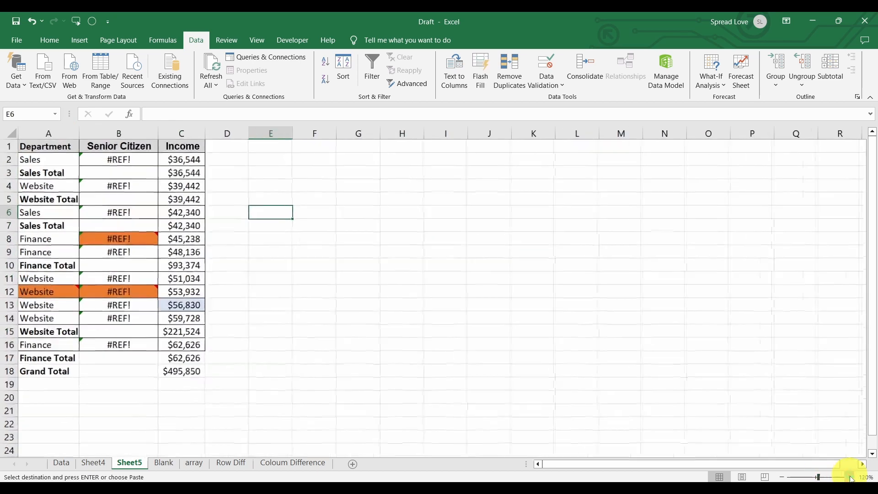
click(850, 477)
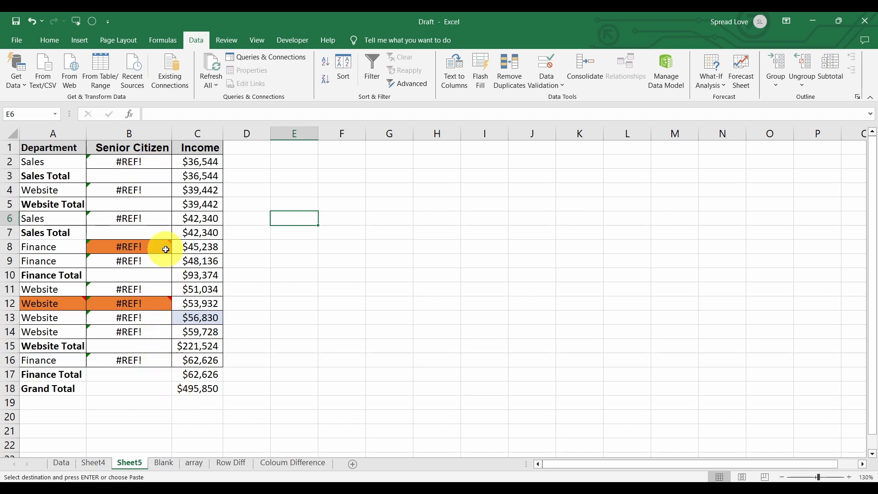
Compare the pasted table on Sheet5 with the collapsed subtotals on Sheet4, and clear the pending copy on Sheet4.
click(103, 467)
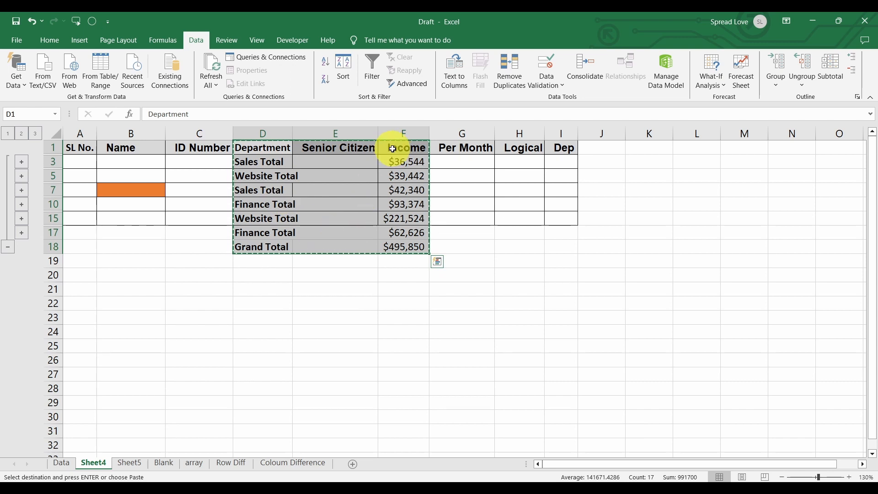
click(129, 465)
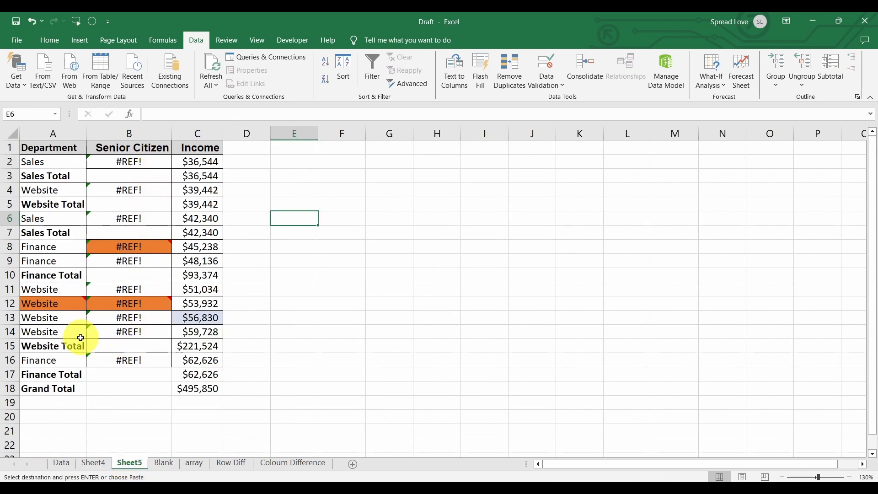
mouse_move(52, 304)
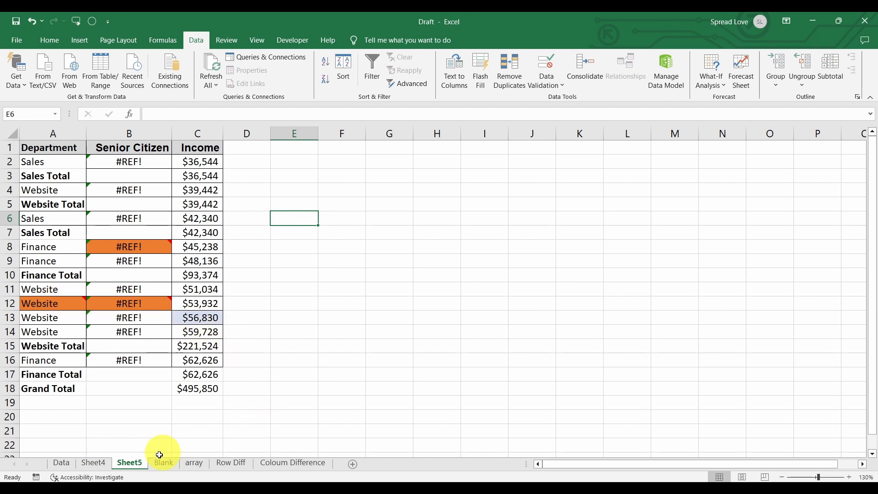
click(95, 464)
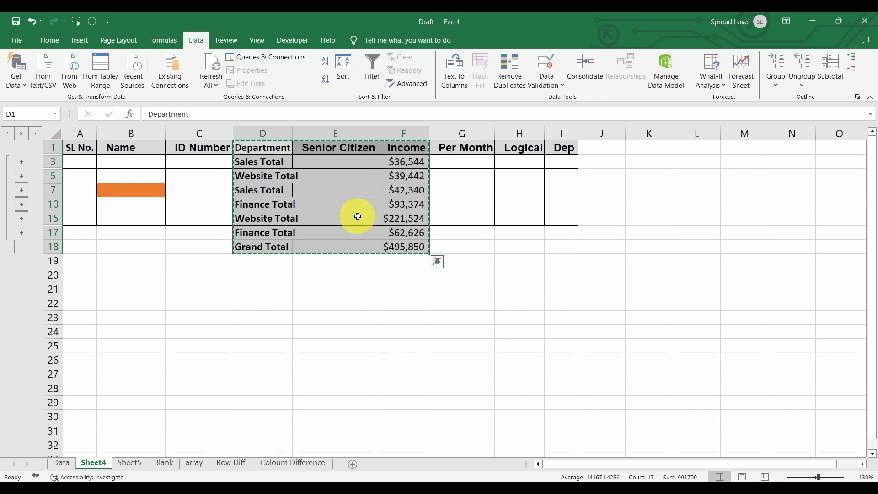
drag(373, 302, 385, 286)
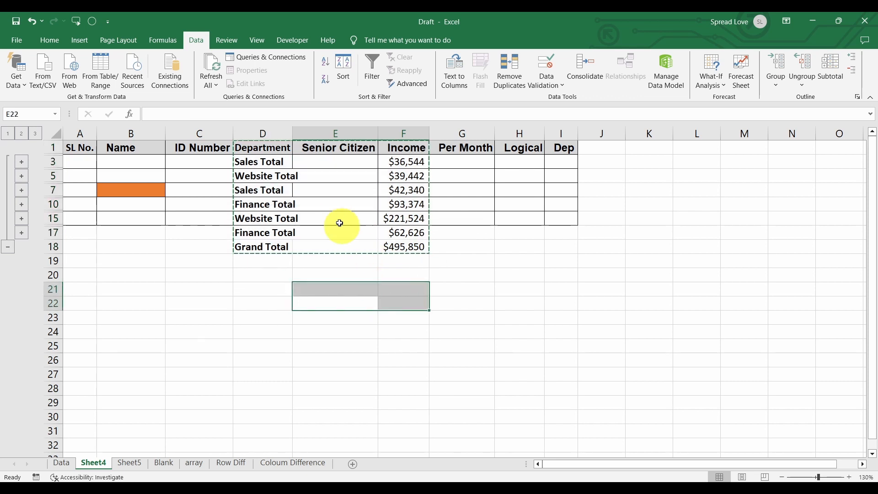
click(327, 204)
double_click(513, 205)
click(339, 204)
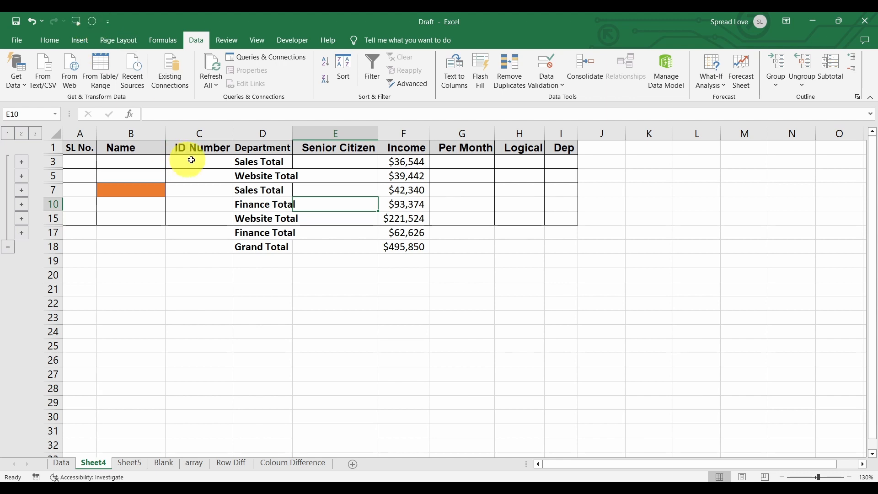
Copy only the visible cells of D1:F18 on Sheet4, using Go To Special, and paste them at cell E1 of Sheet5.
drag(238, 147, 412, 245)
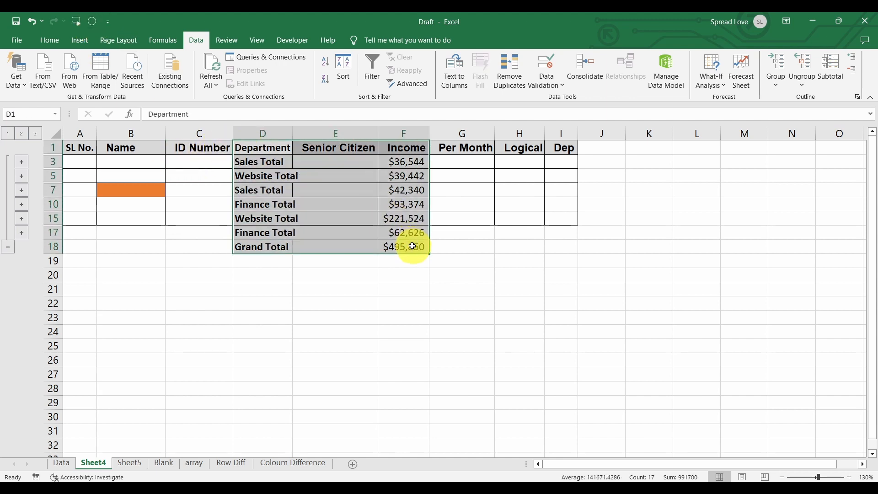
click(91, 21)
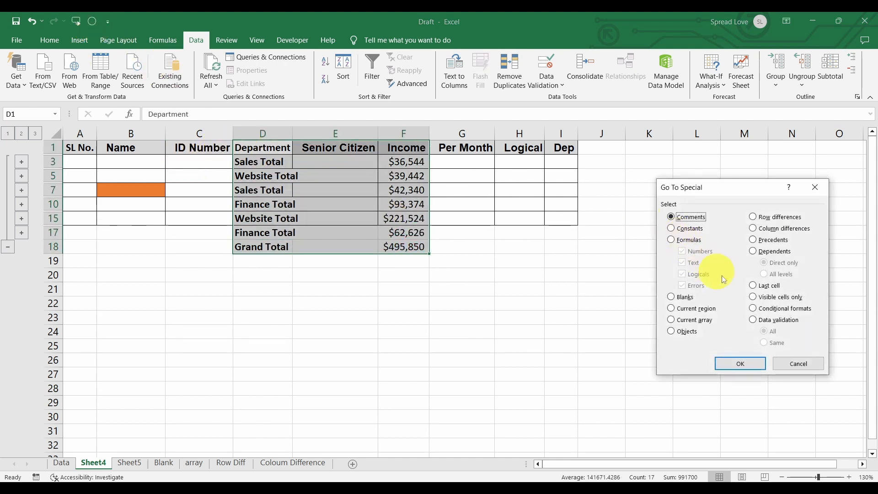
click(748, 364)
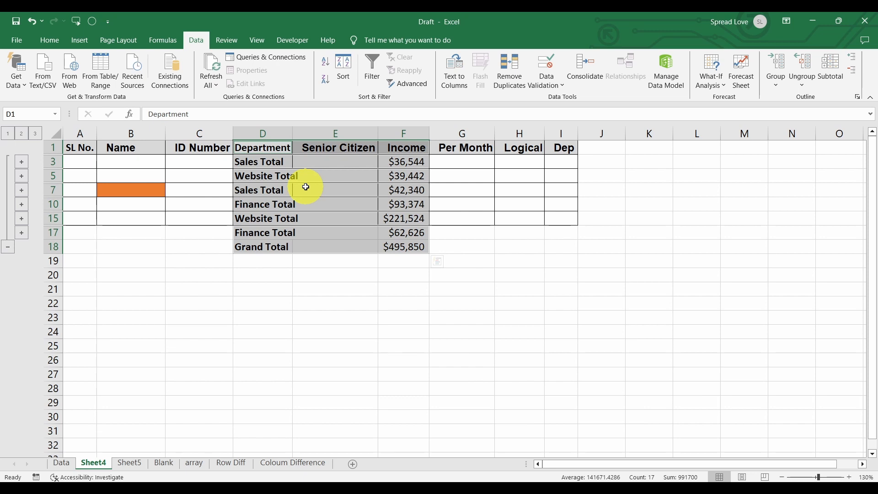
key(ctrl+c)
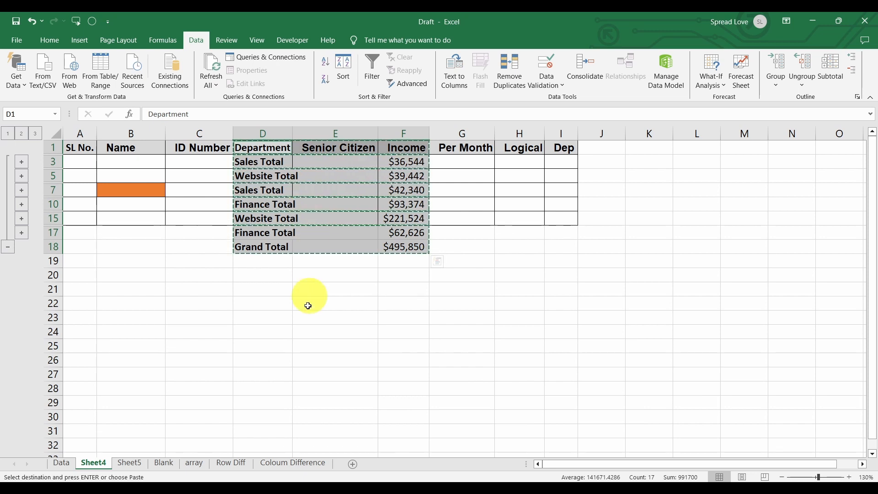
click(140, 466)
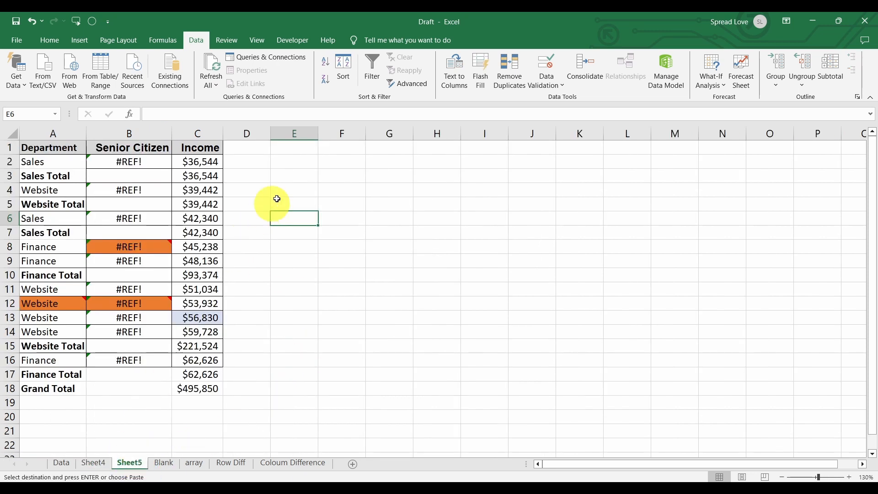
click(300, 153)
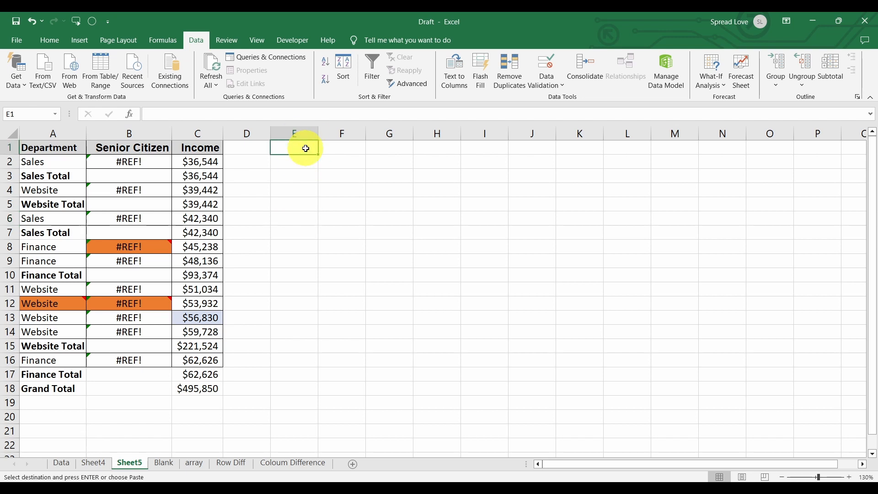
key(ctrl+v)
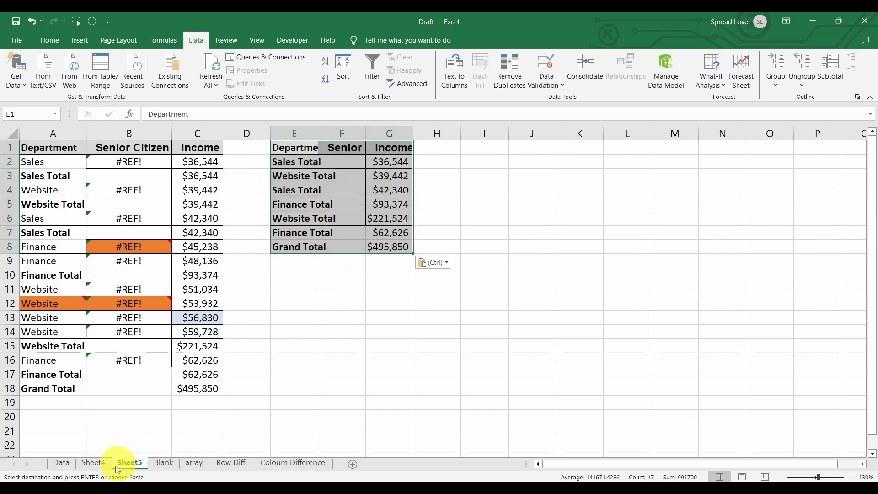
Compare the visible-cells copy on Sheet5 with its source subtotals on Sheet4.
click(94, 463)
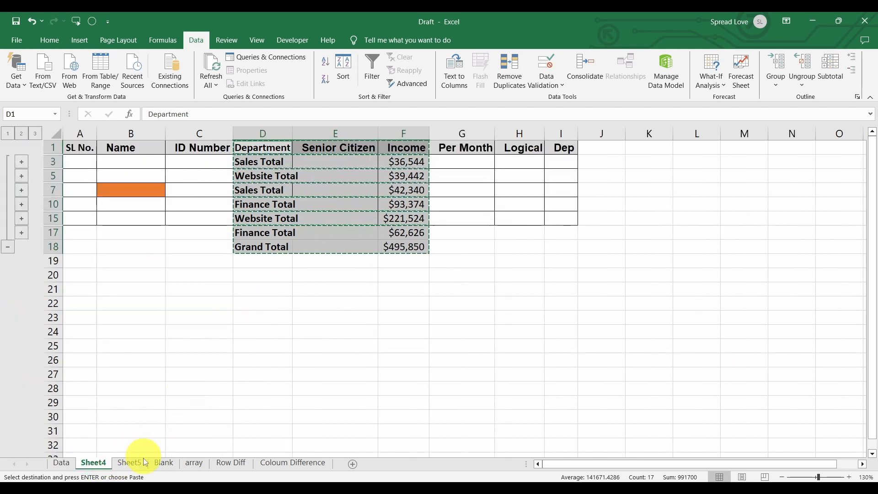
click(130, 463)
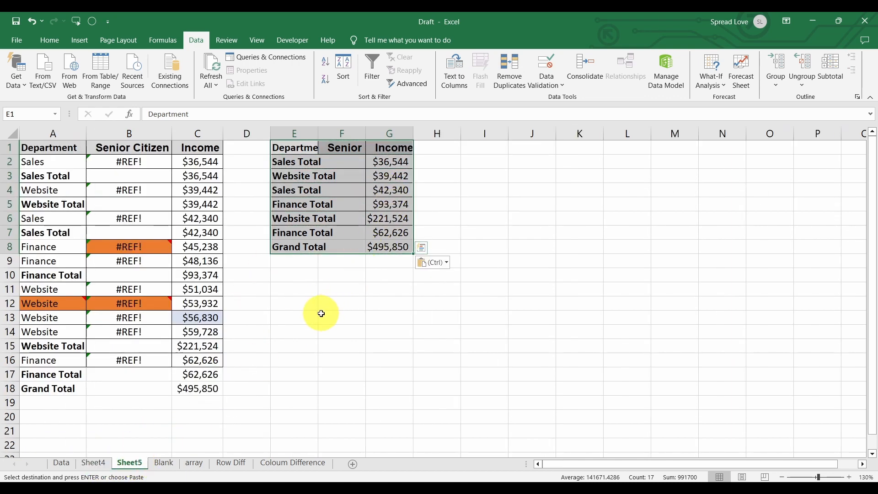
click(94, 463)
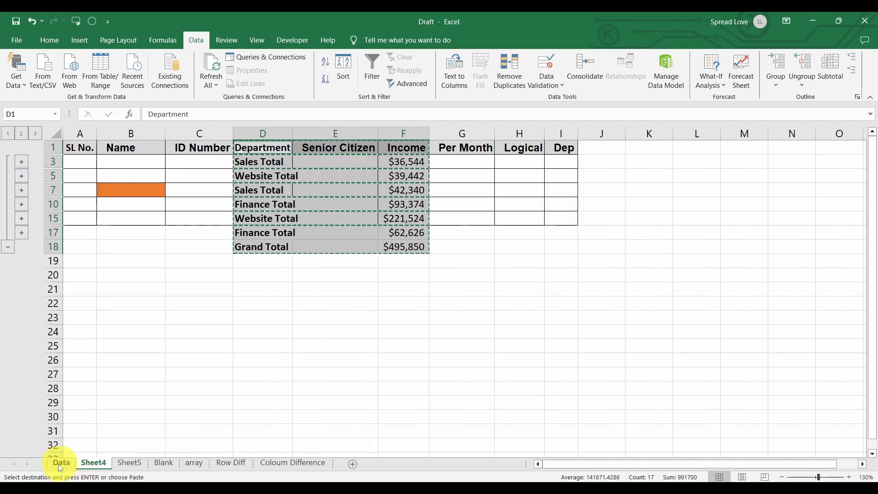
Search the Data sheet for cells with conditional formats using Go To Special.
click(59, 464)
scroll(769, 358, down, 2)
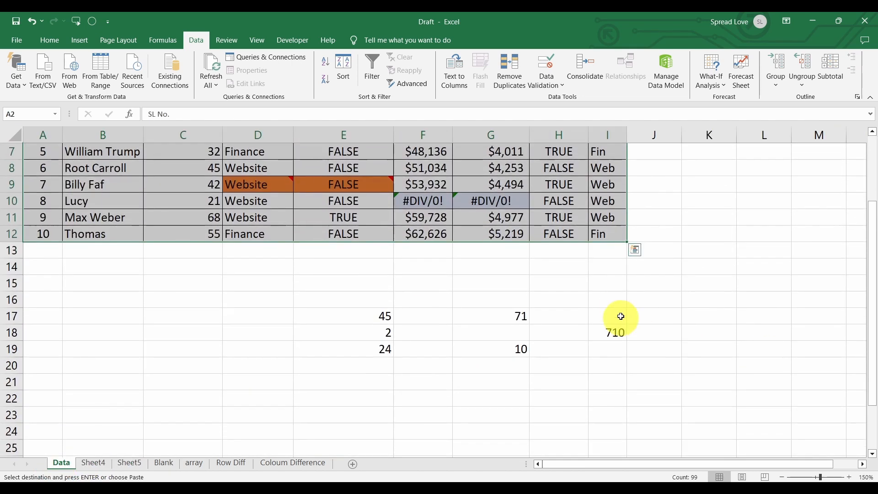
click(609, 301)
click(340, 218)
click(92, 21)
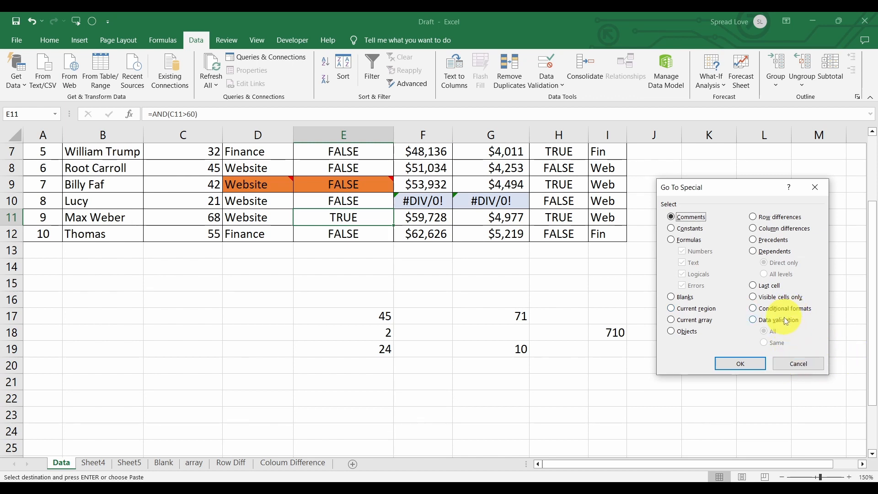
click(739, 369)
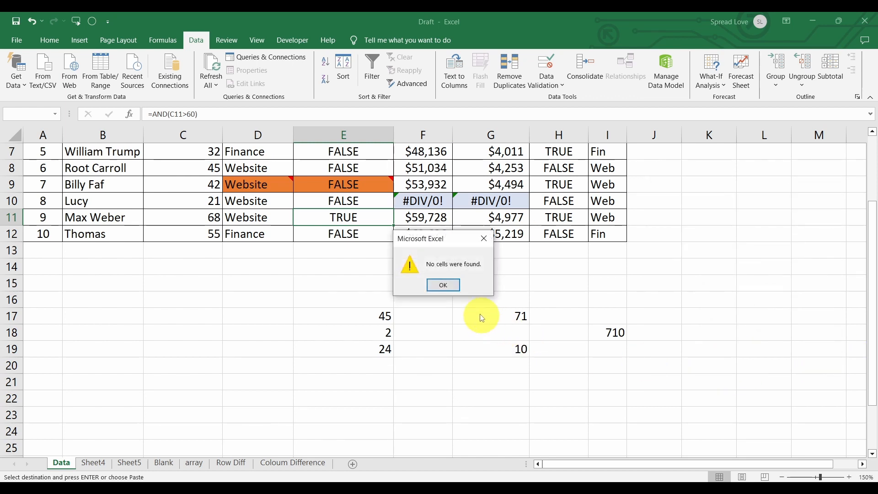
click(443, 287)
Try a Top 10 Items rule on the ID Number cells C3:C12 with rank 50 and Light Red Fill with Dark Red Text.
scroll(486, 326, up, 2)
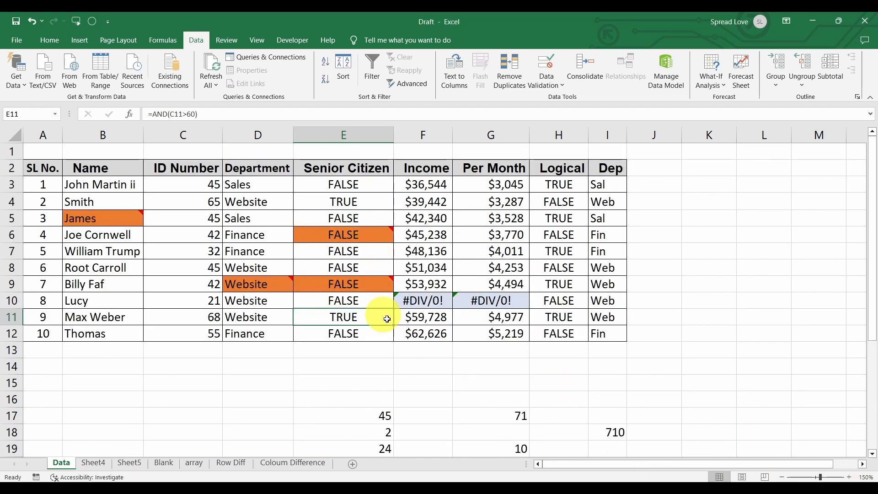
drag(187, 188, 202, 327)
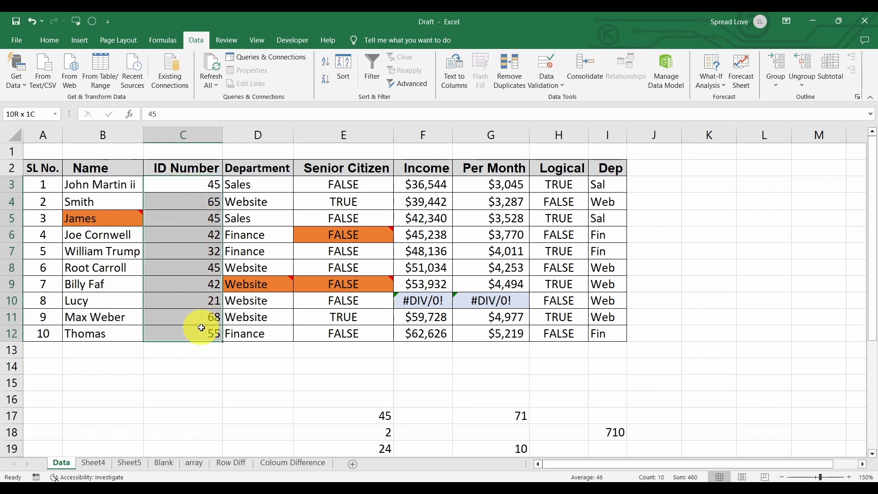
click(49, 48)
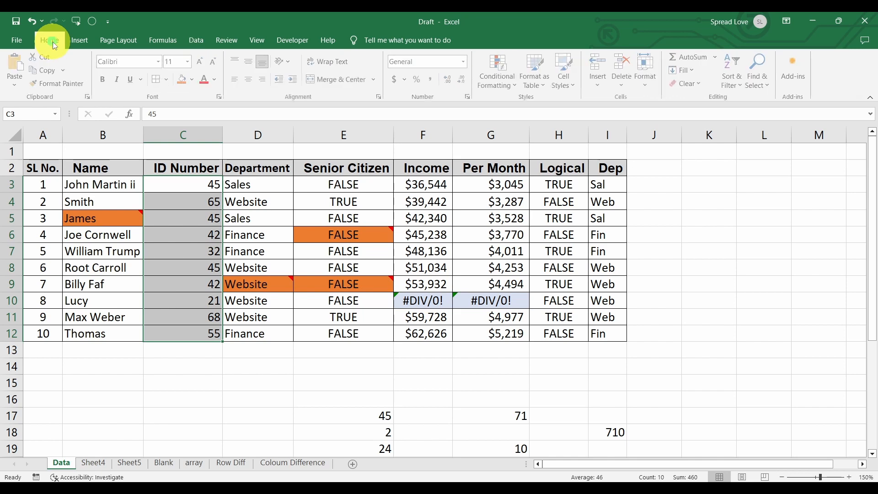
click(518, 81)
mouse_move(562, 130)
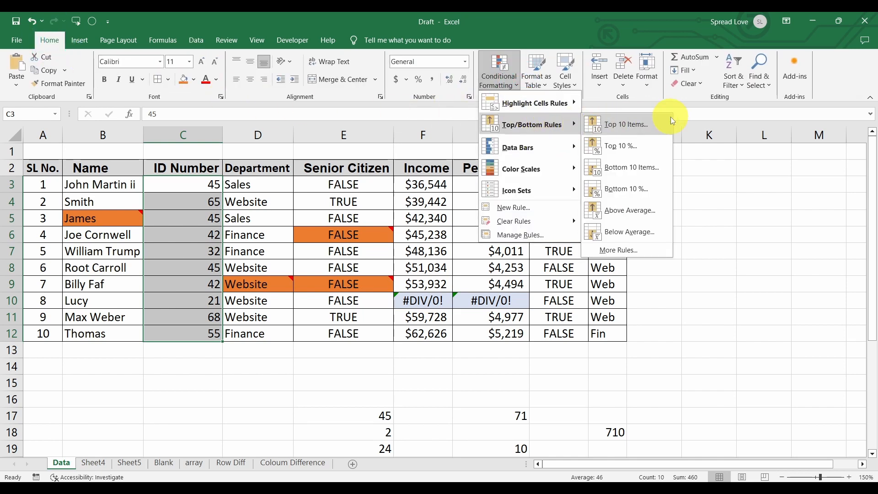
click(649, 122)
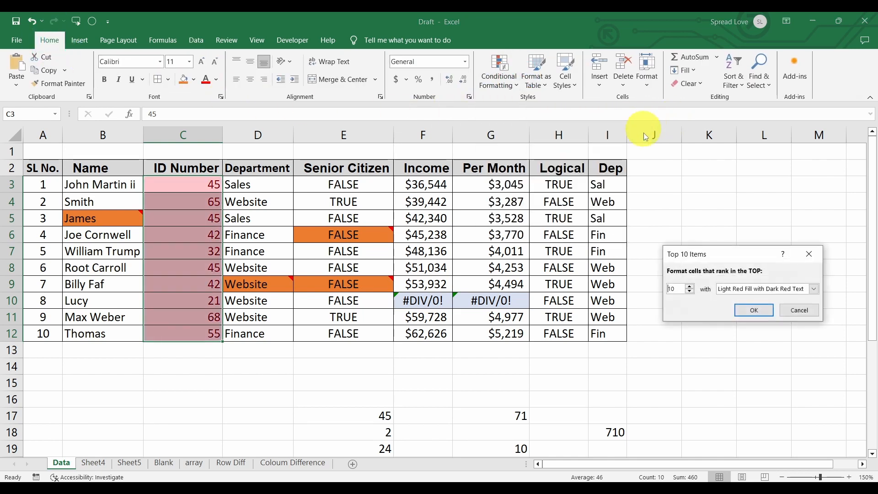
click(671, 289)
text(0)
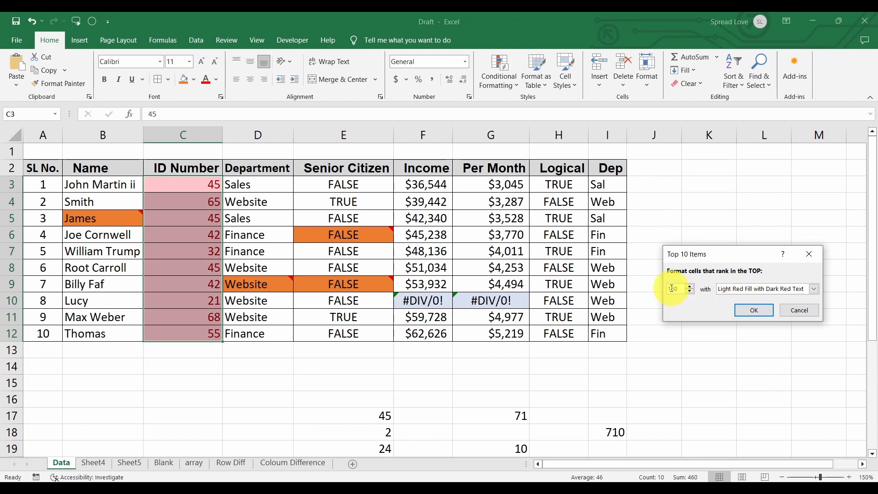
key(BackSpace)
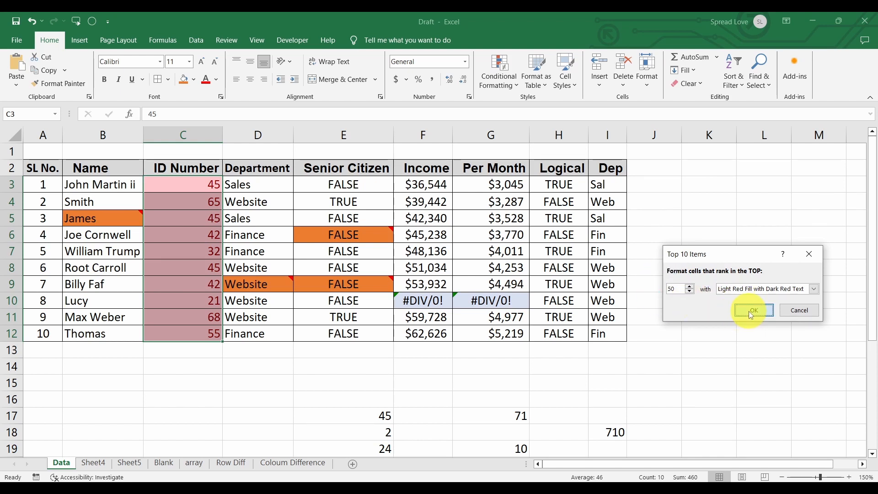
click(752, 313)
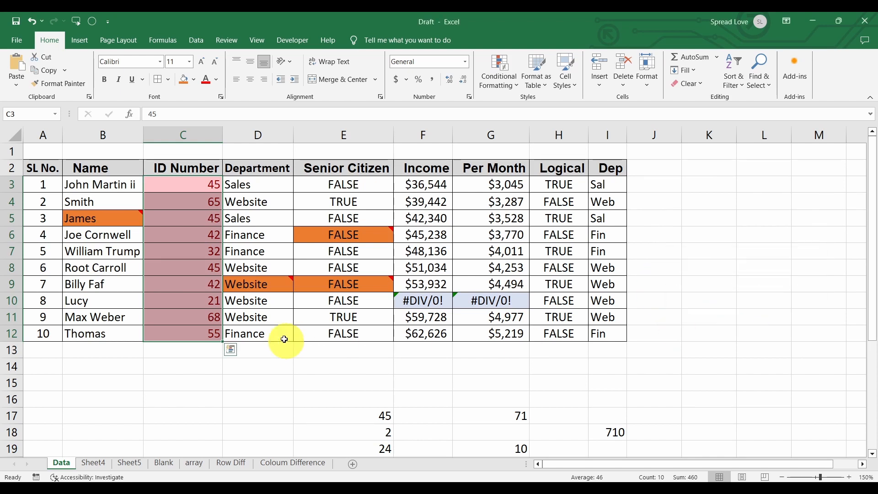
Undo the Top 10 Items conditional formatting on the ID Number cells.
click(511, 93)
key(Escape)
key(ctrl+z)
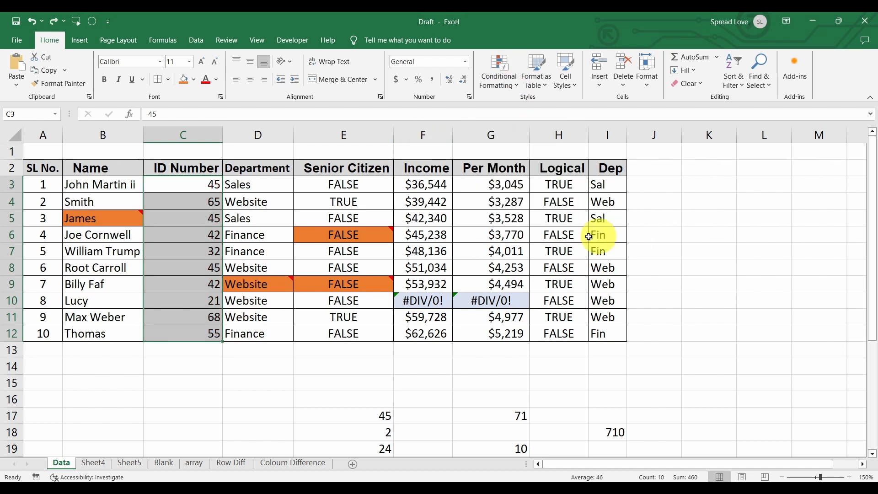
Format the top 50% of the ID Number cells C3:C12 with a Top 10% rule, using Light Red Fill with Dark Red Text.
click(499, 85)
mouse_move(545, 127)
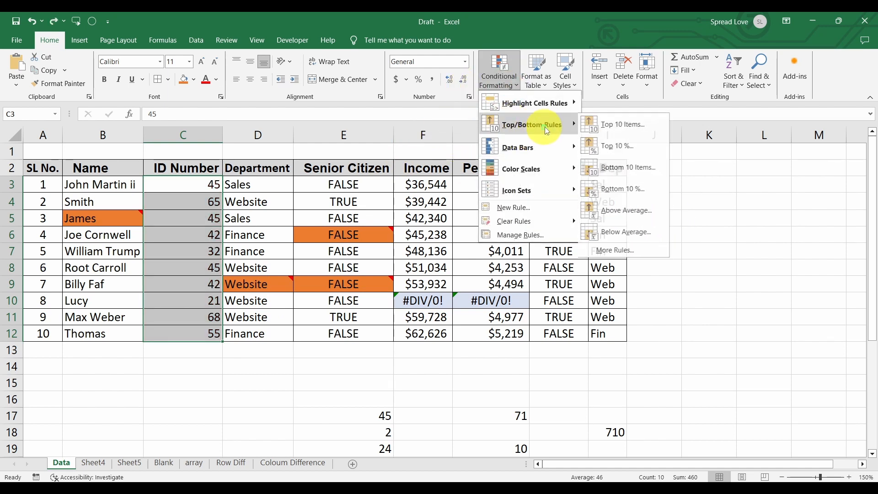
click(649, 146)
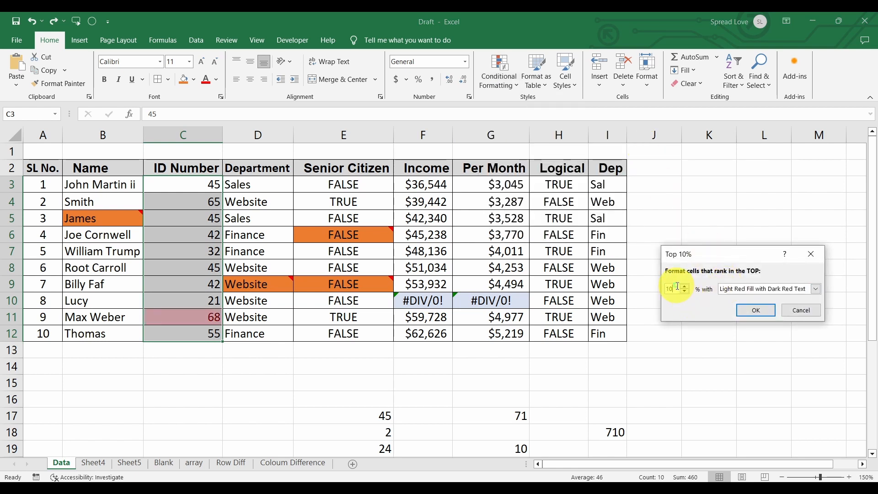
text(50)
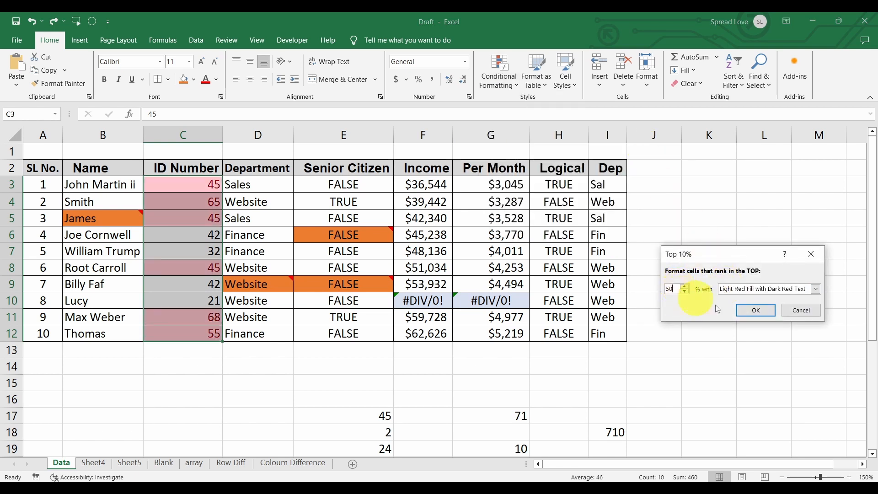
click(746, 315)
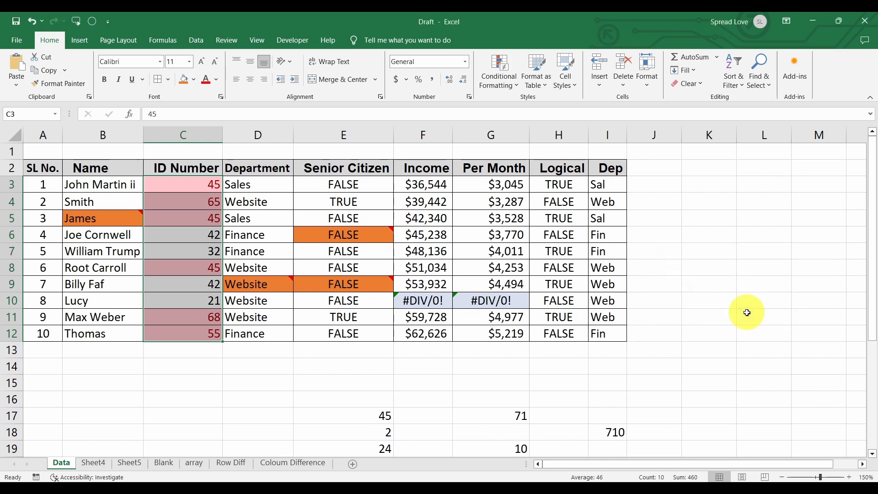
Remove the division by zero from the Income formula in cell F10 so that only 56830 remains.
click(182, 256)
click(315, 205)
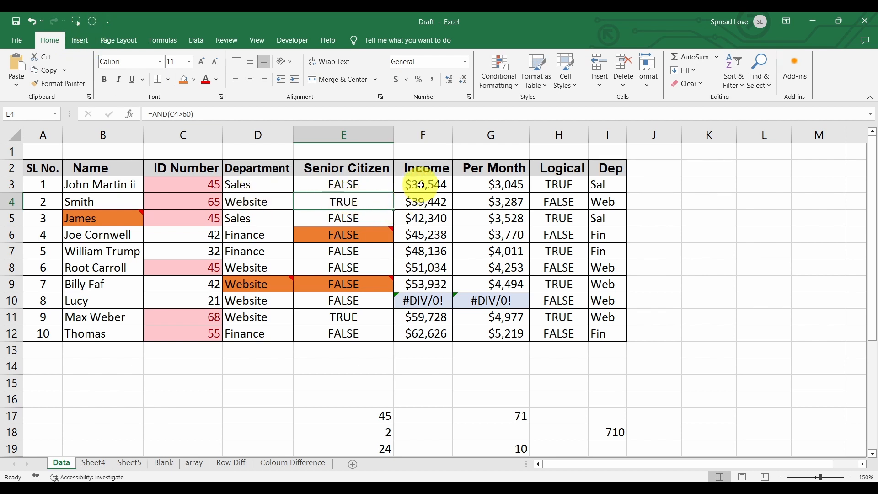
double_click(443, 300)
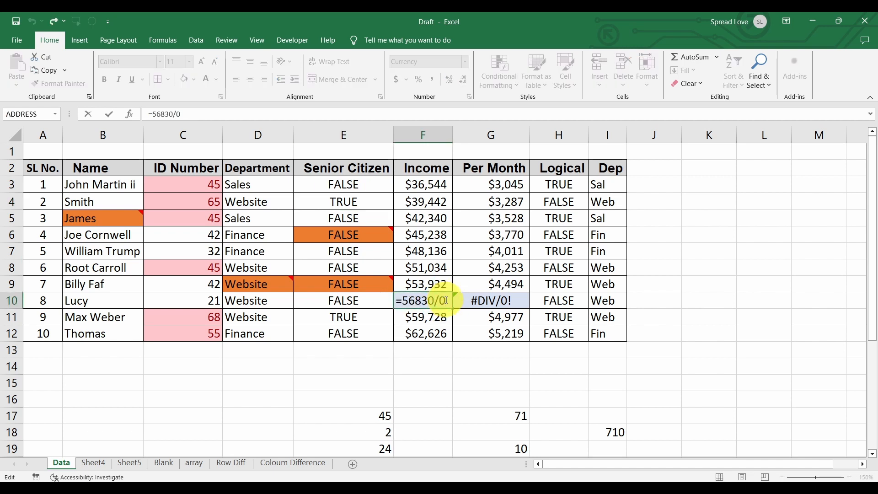
key(Return)
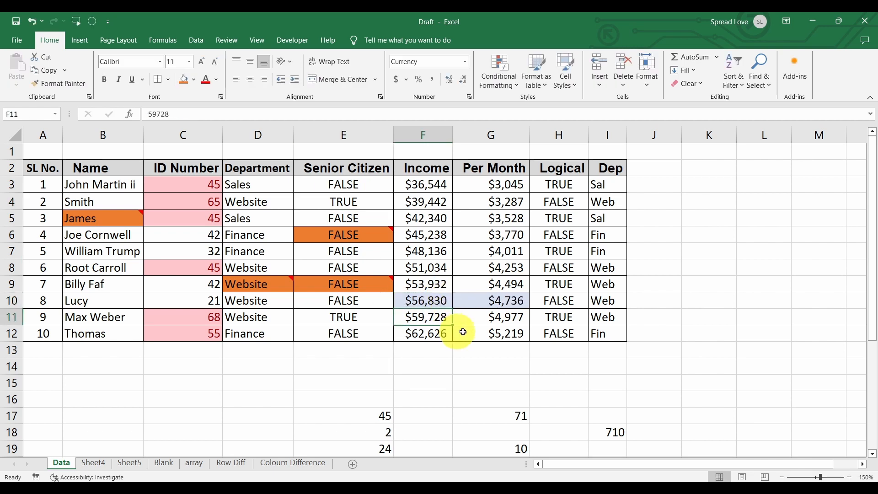
Format the top 30% of the Income cells F3:F12 with a Top 10% rule, using Light Red Fill with Dark Red Text.
drag(418, 186, 427, 334)
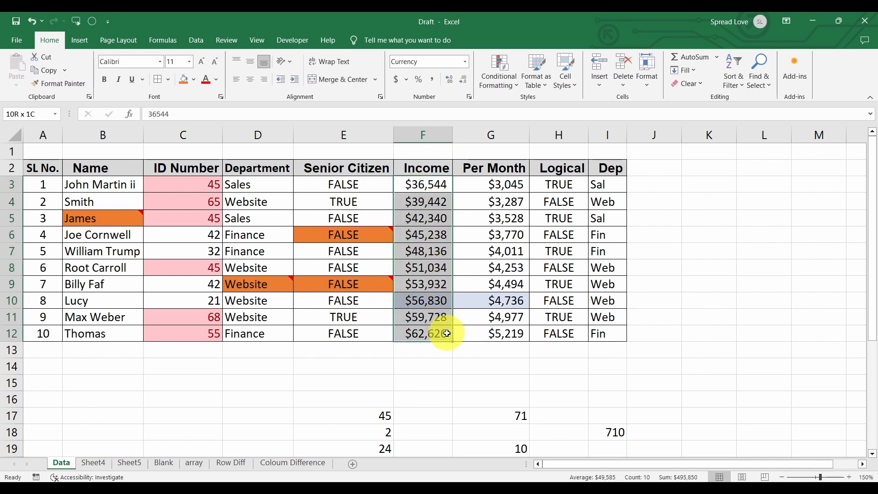
click(503, 85)
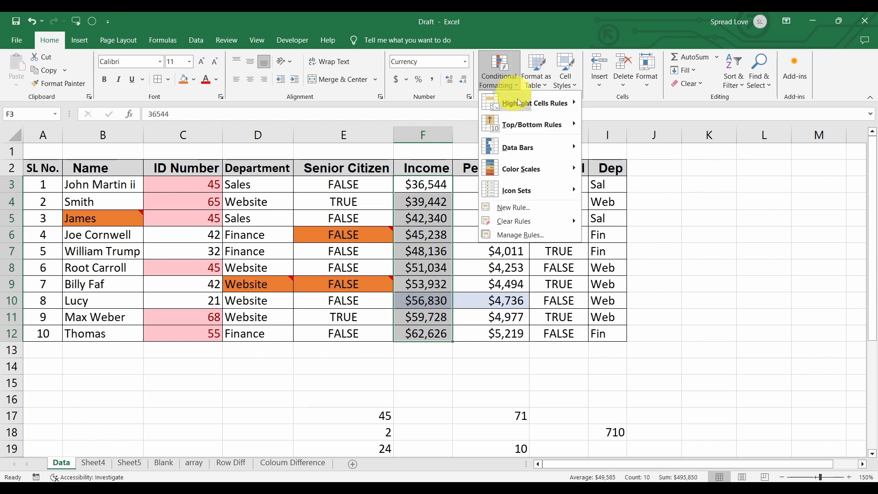
mouse_move(554, 124)
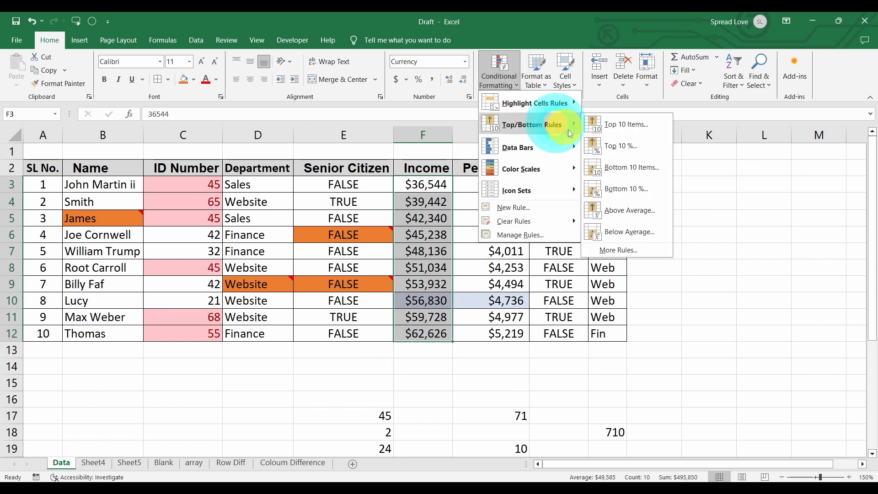
click(622, 145)
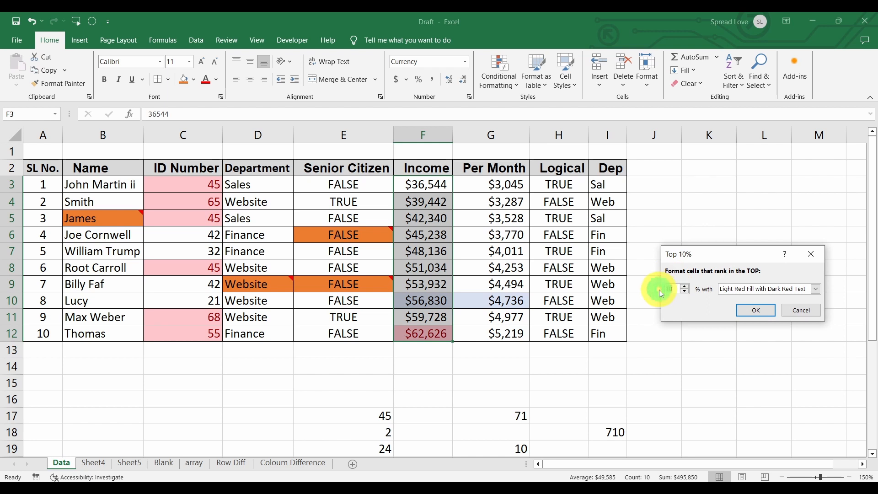
text(30)
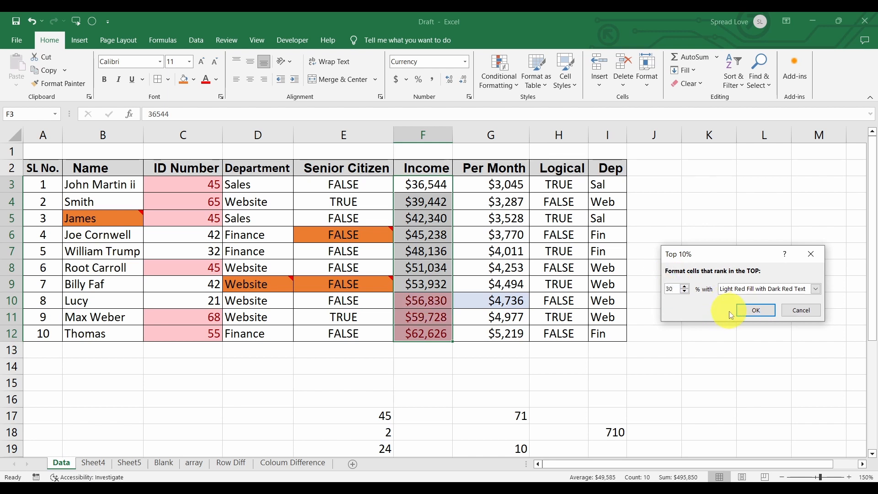
click(742, 313)
click(347, 350)
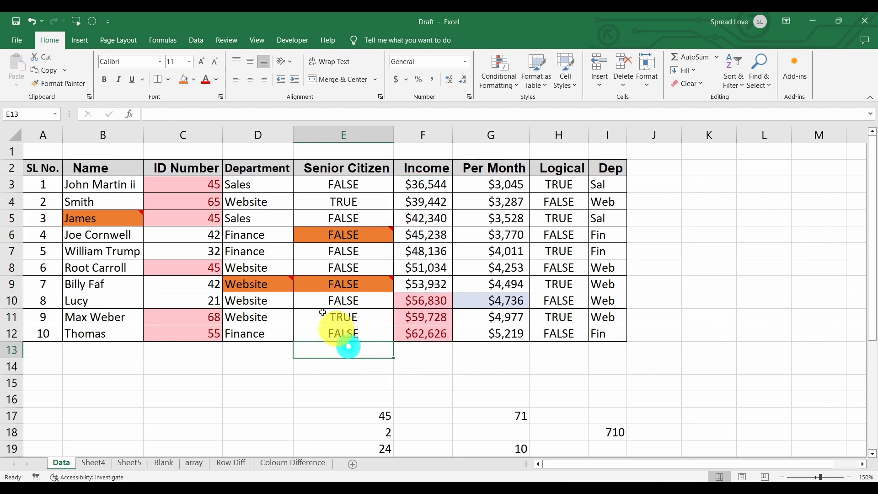
Select all cells with conditional formats on the Data sheet using Go To Special, starting from cell D7.
click(264, 245)
click(92, 22)
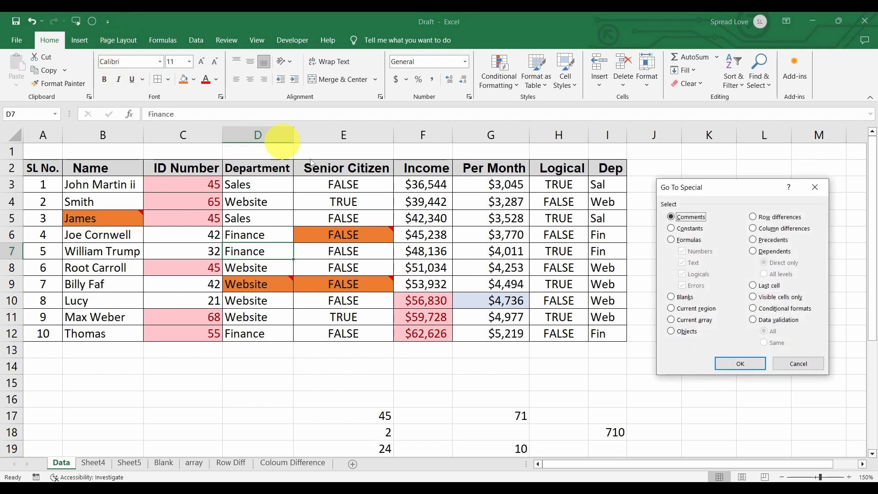
click(772, 331)
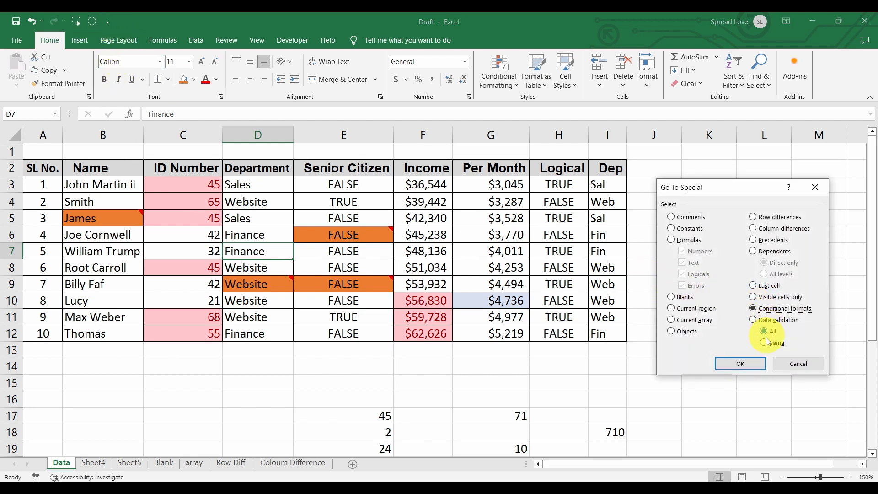
click(741, 363)
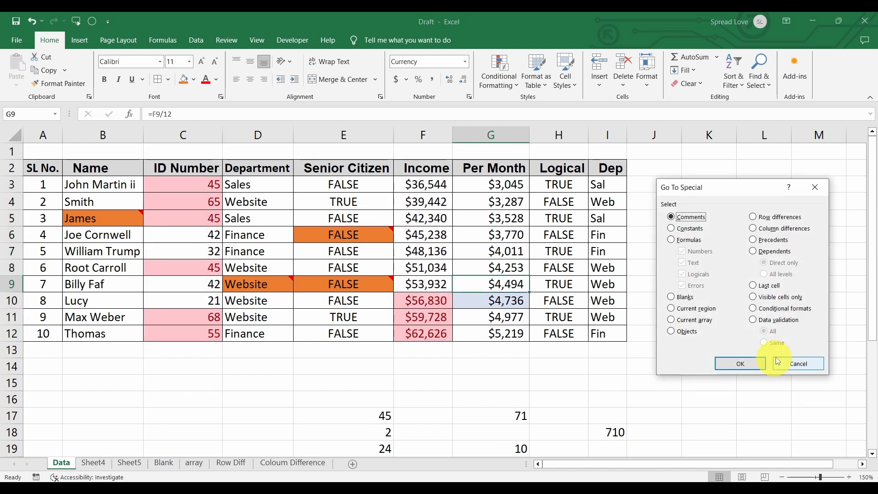
Select the cells sharing the conditional format of Income cell F8, using Go To Special with Conditional formats set to Same.
click(779, 309)
click(799, 365)
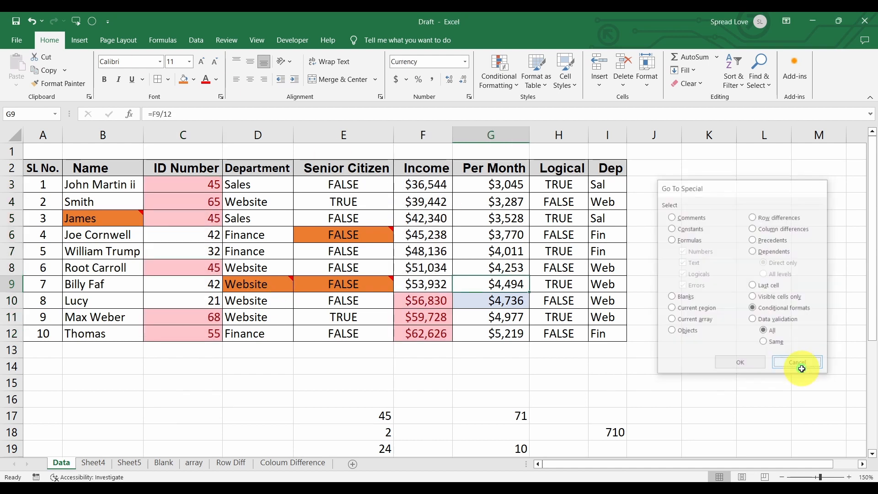
click(432, 266)
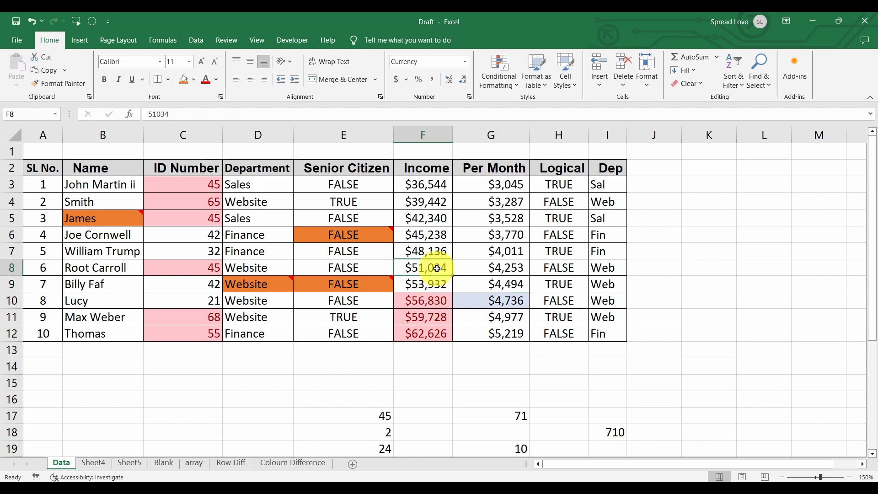
click(85, 22)
click(762, 311)
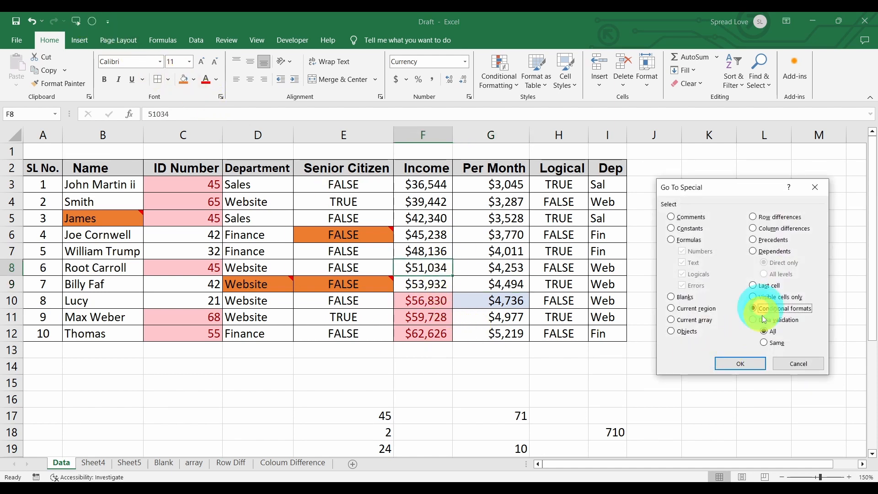
click(768, 344)
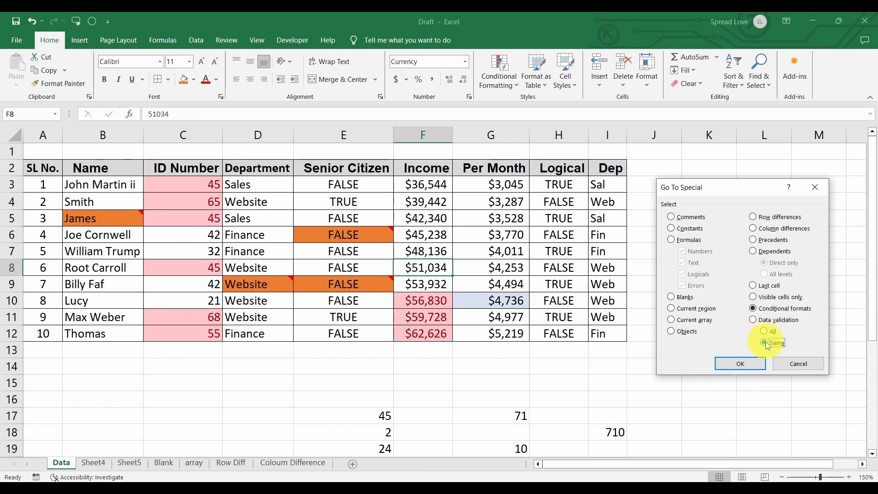
click(743, 363)
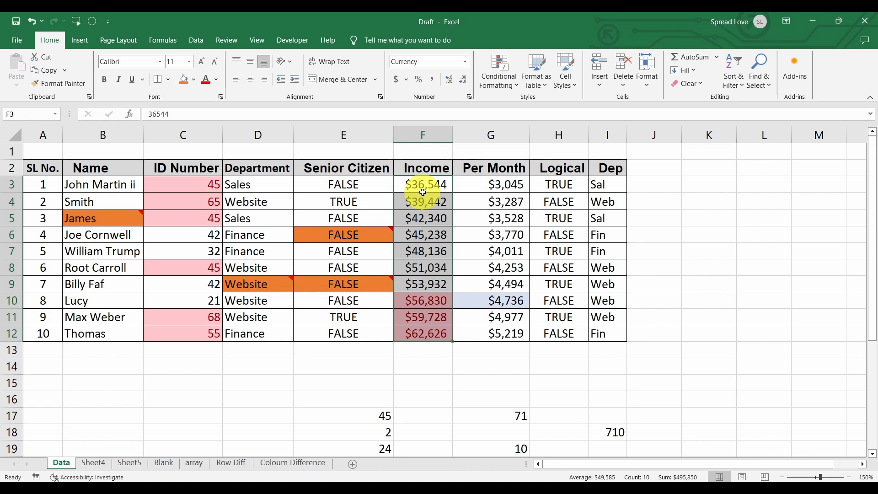
Search for cells with the same conditional format as Per Month cell G7 using Go To Special.
click(505, 255)
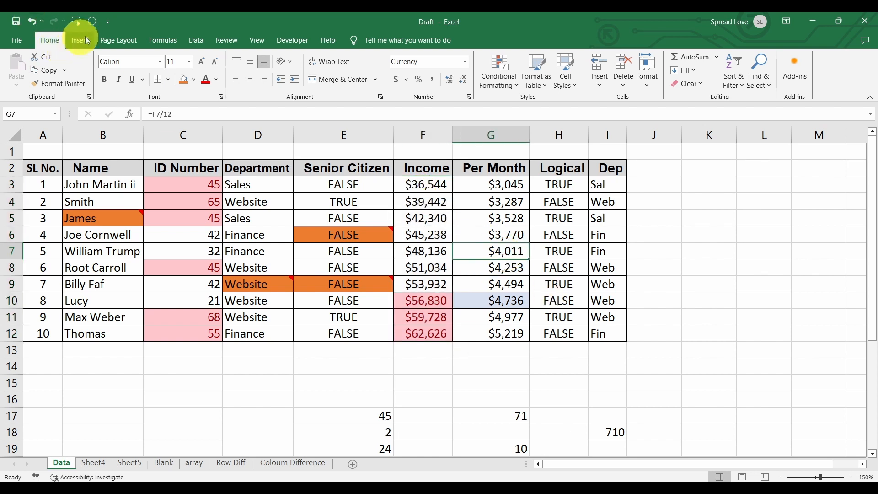
click(91, 22)
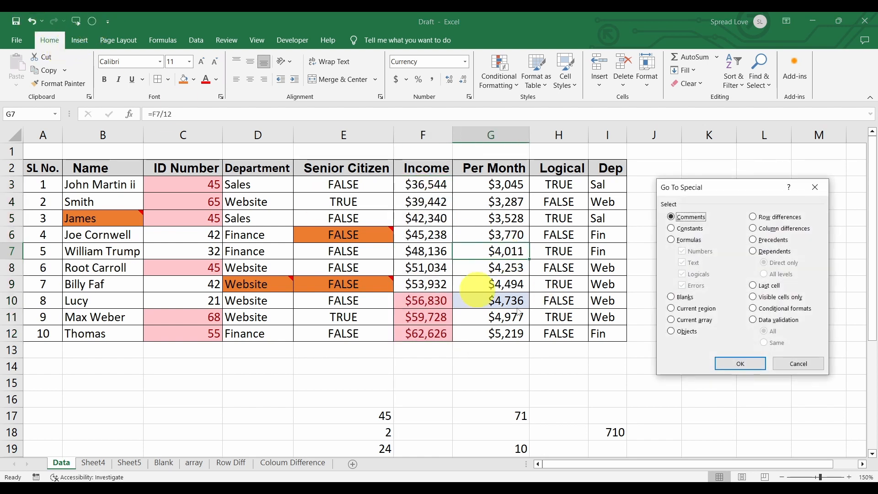
click(762, 308)
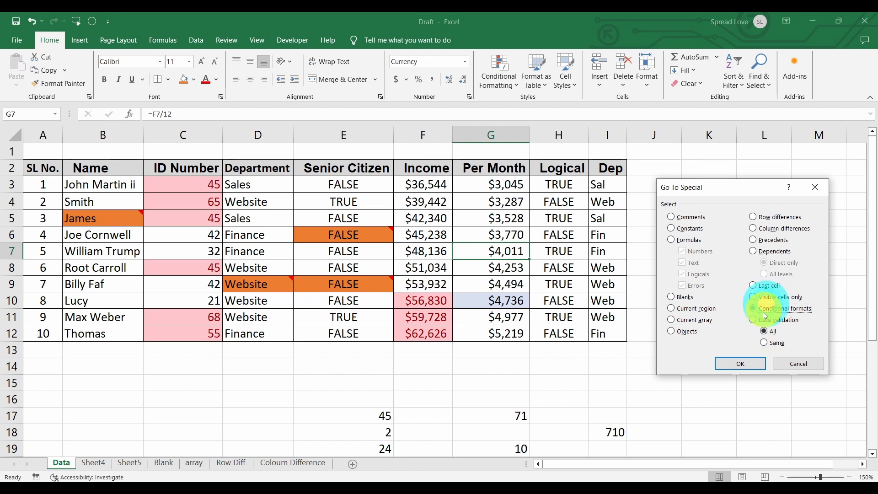
click(764, 343)
click(763, 362)
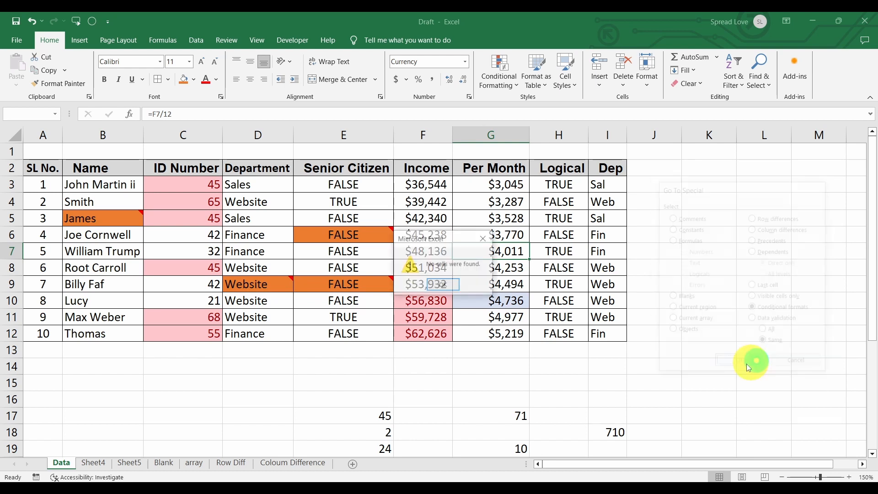
click(448, 288)
click(437, 269)
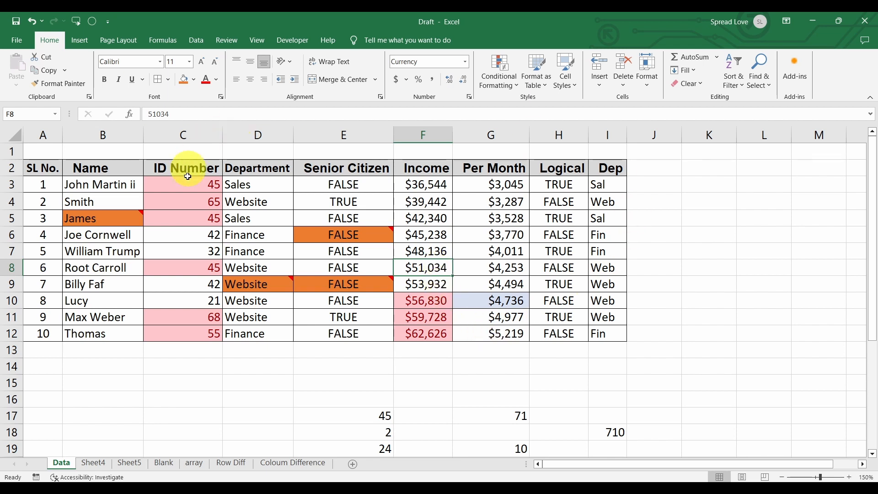
click(92, 22)
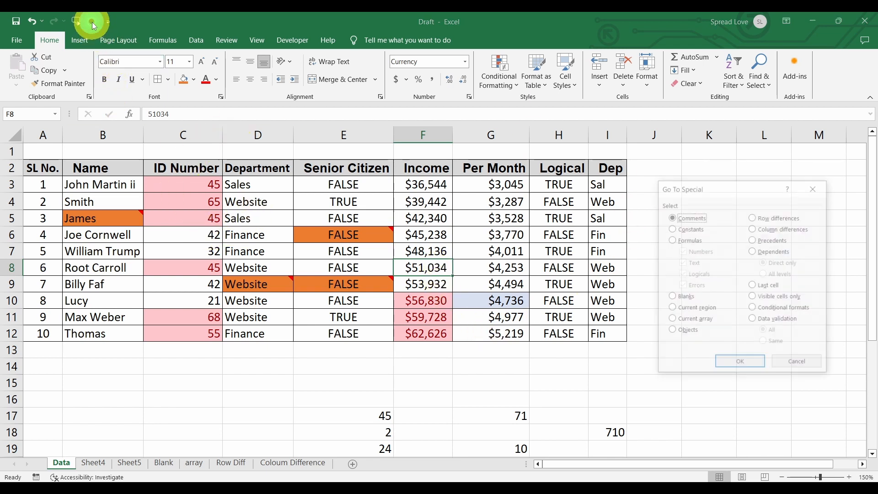
click(762, 320)
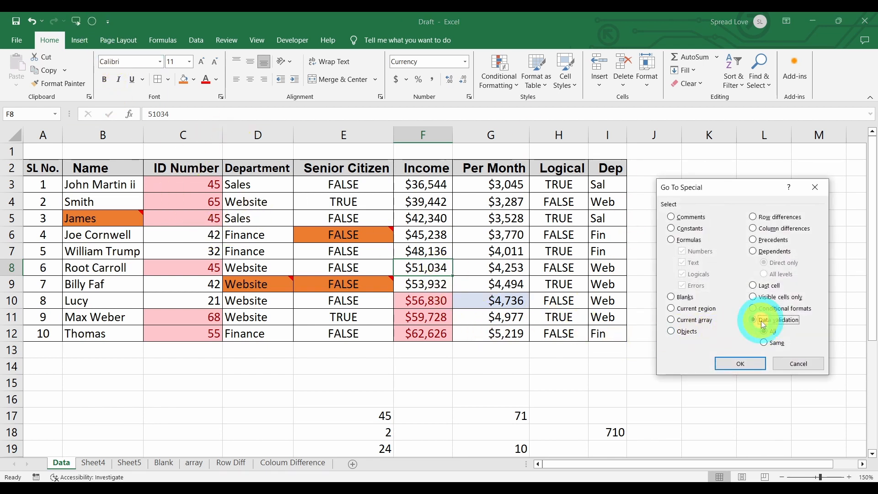
click(787, 368)
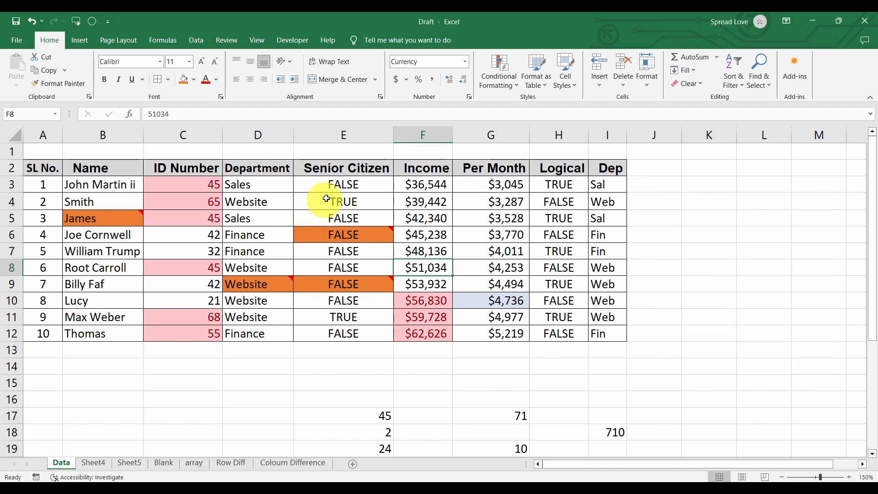
Examine the dropdown choices offered by the data validation in Department cell D3.
click(291, 185)
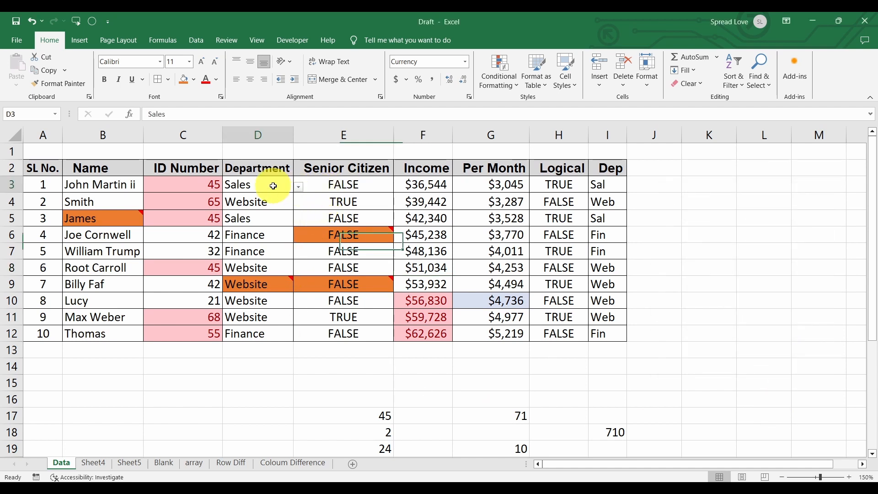
click(299, 189)
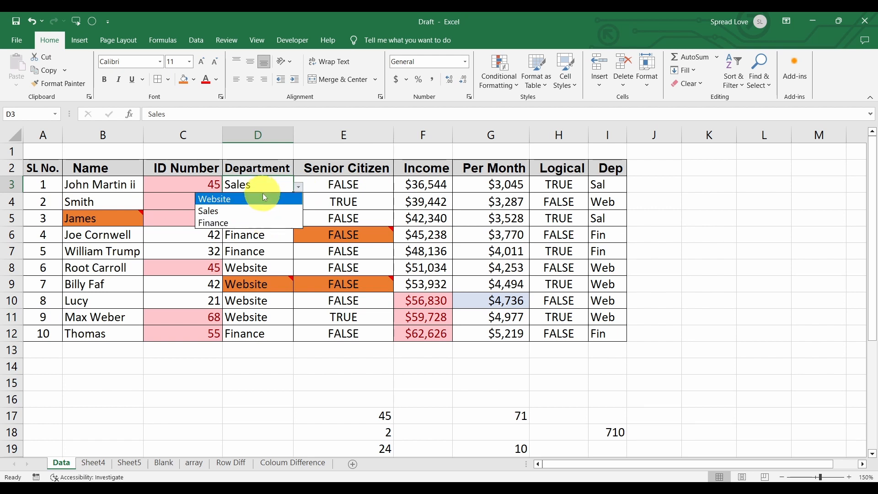
click(331, 207)
click(270, 241)
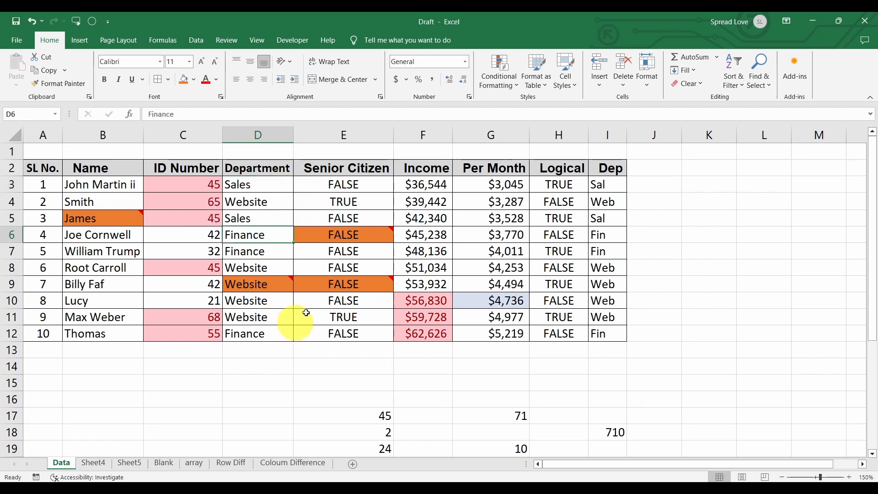
Select all cells with data validation on the Data sheet using Go To Special, starting from cell F7.
click(408, 255)
click(94, 21)
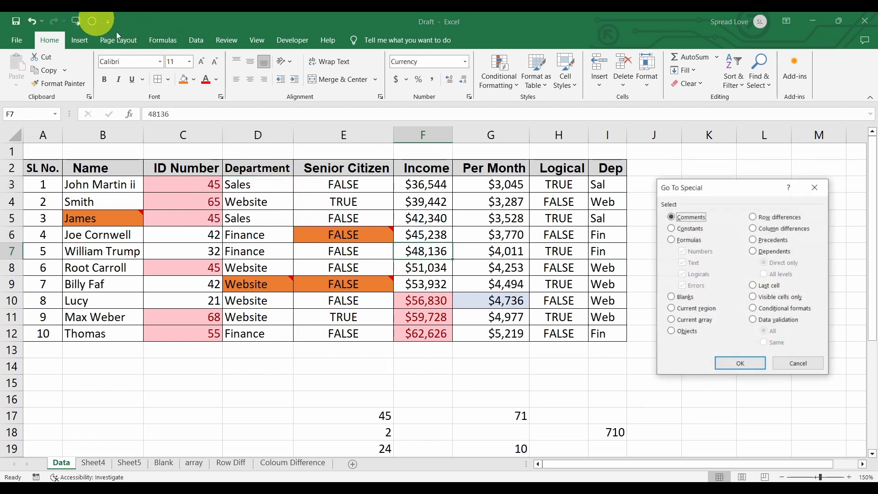
click(754, 321)
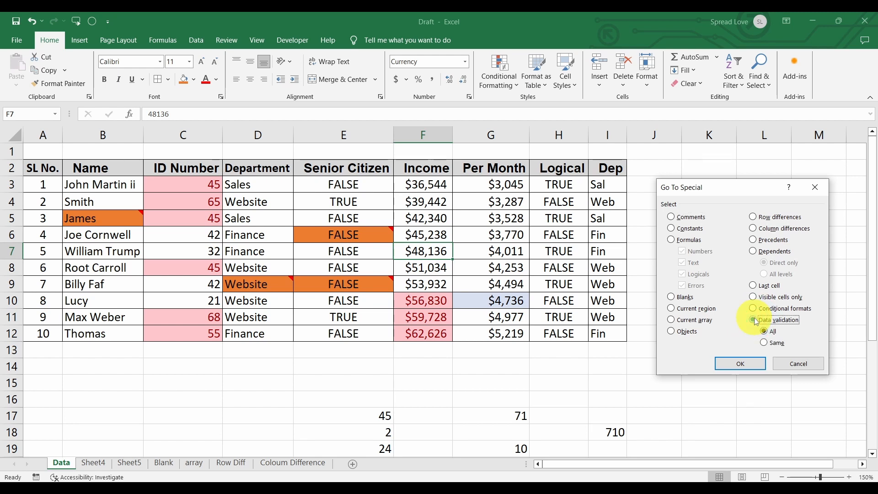
click(742, 362)
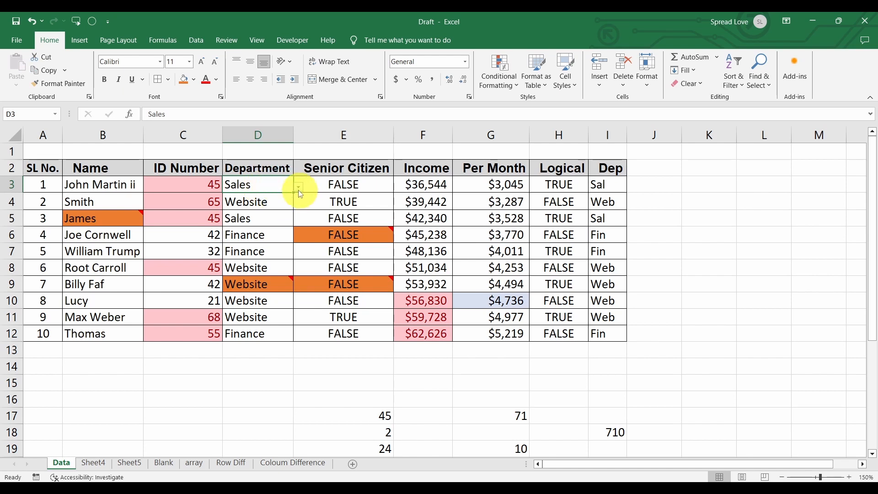
Change the Department in cell D3 to Website using its dropdown list.
click(299, 186)
click(248, 209)
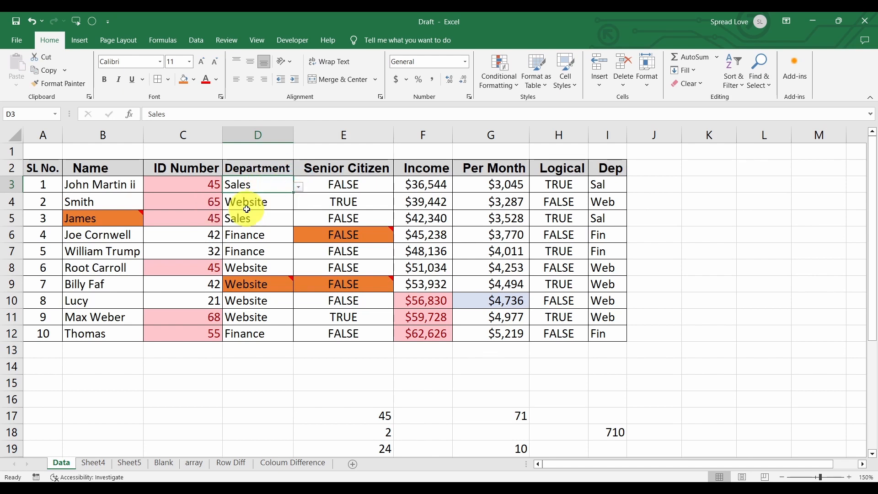
click(305, 189)
click(278, 184)
click(299, 188)
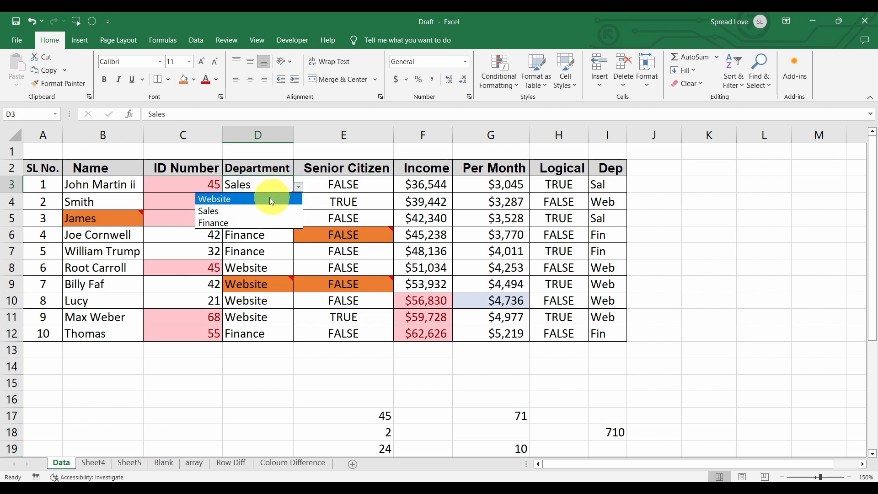
click(263, 197)
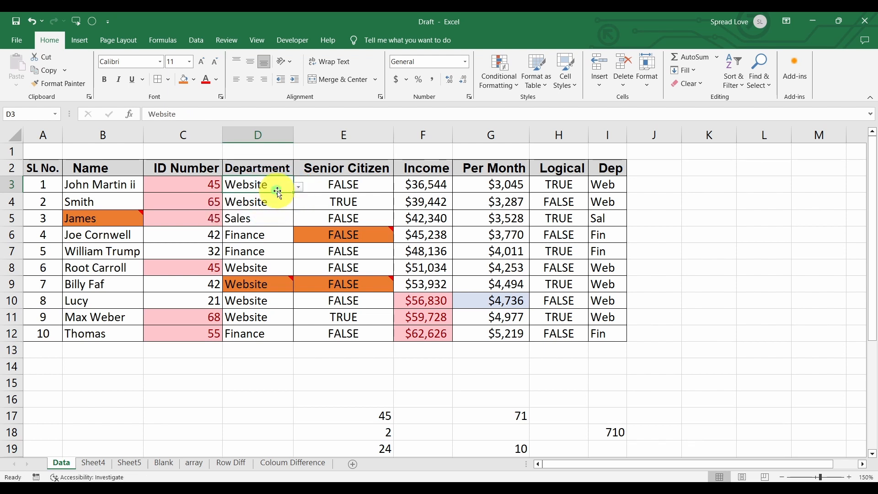
Search for cells with the same data validation as Department cell D5 using Go To Special.
click(271, 218)
click(92, 21)
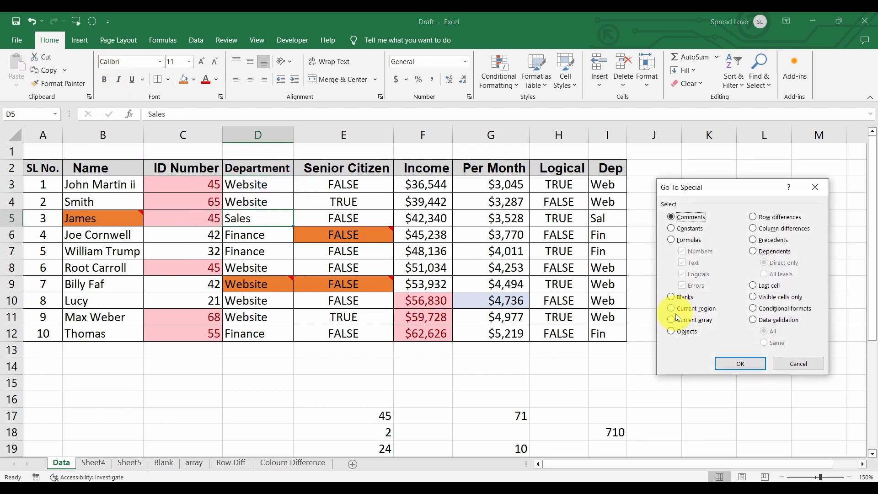
click(759, 323)
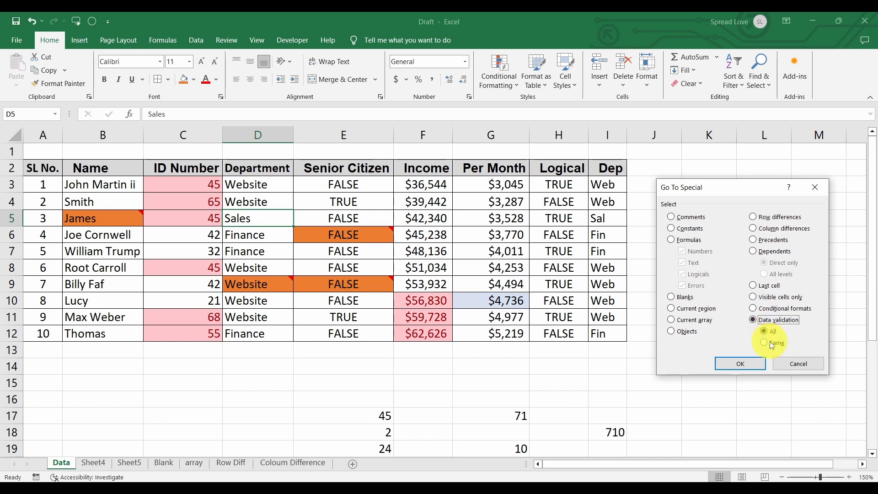
click(750, 360)
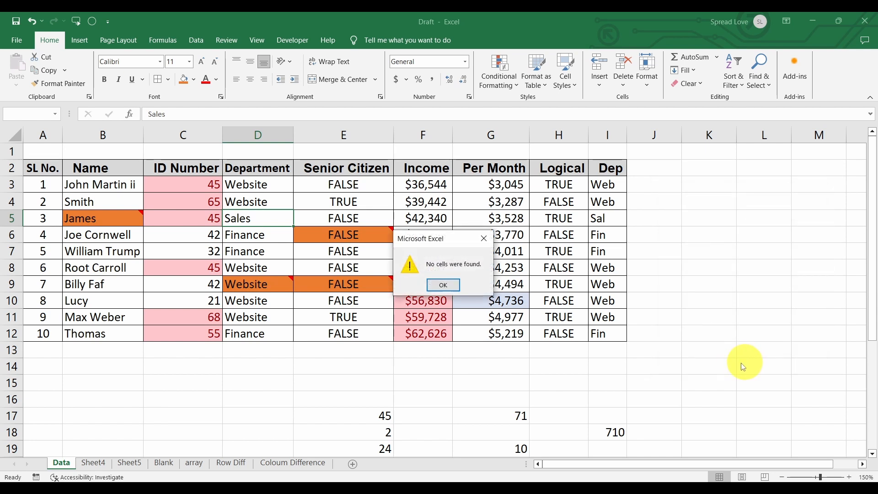
click(458, 286)
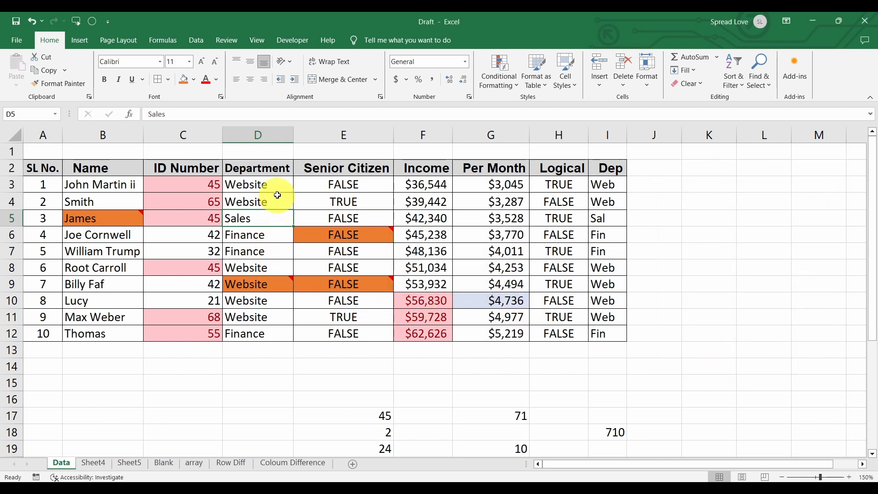
Select the cells with data validation using Go To Special, starting from Department cell D3.
click(267, 185)
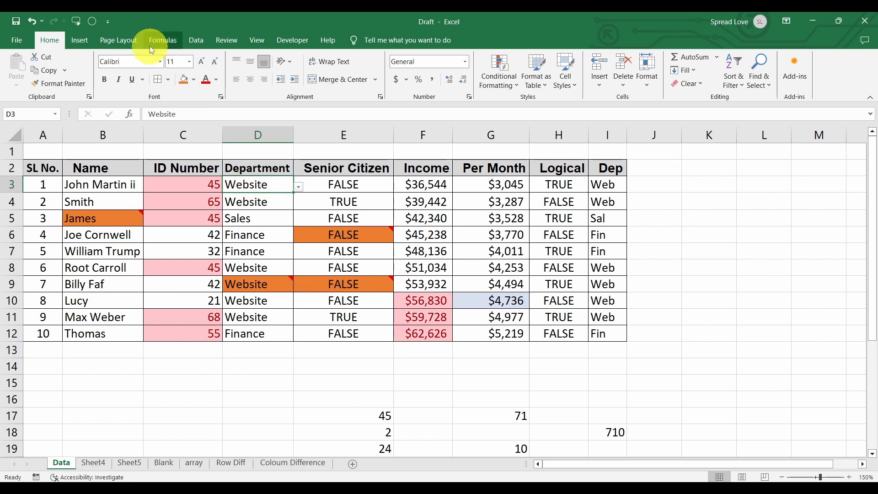
click(92, 21)
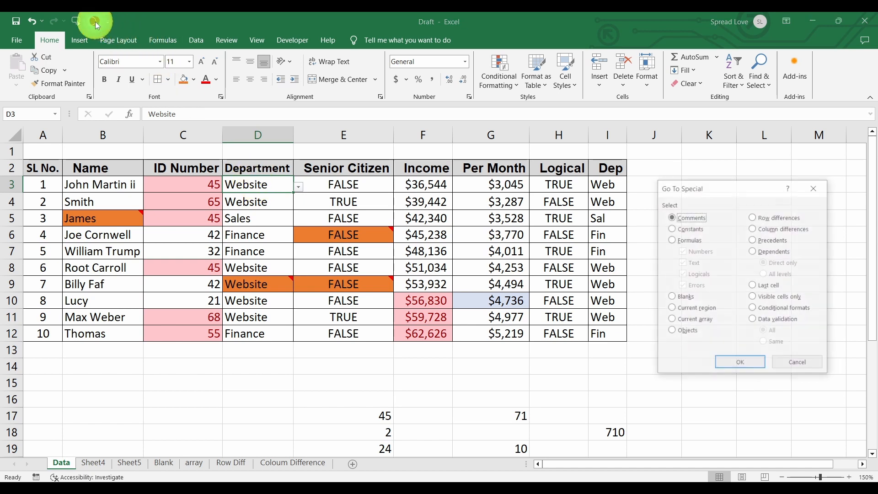
click(778, 321)
click(741, 364)
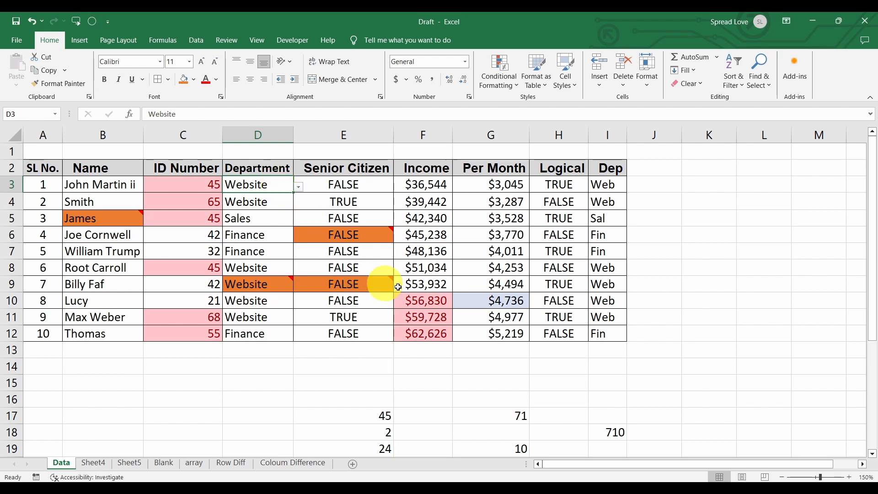
Open the Go To Special options from Per Month cell G9 and move the dialog over the middle of the table.
click(479, 289)
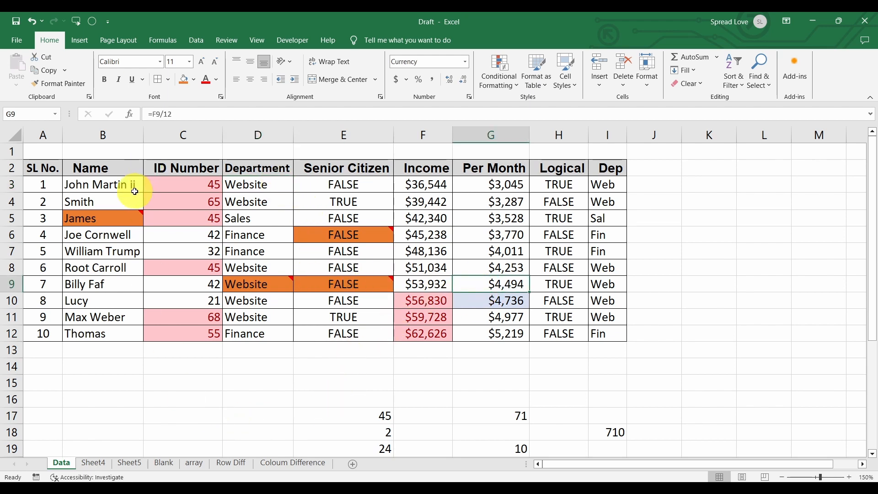
click(93, 22)
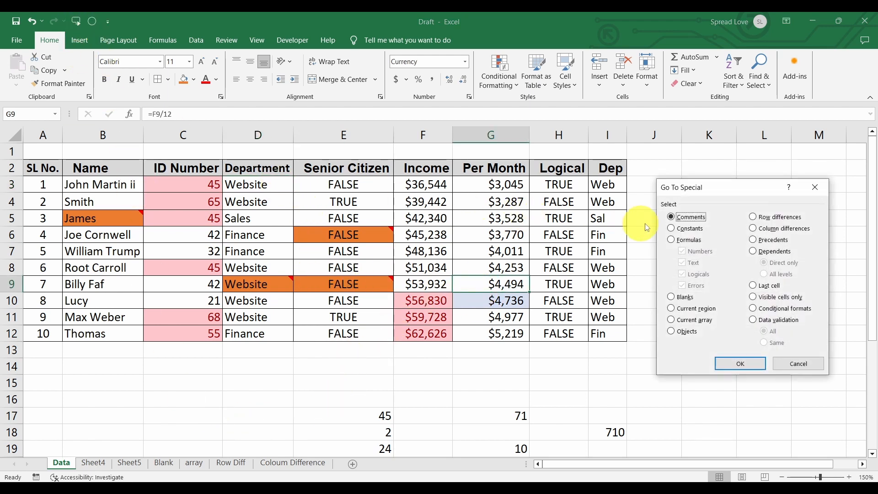
drag(729, 188, 395, 185)
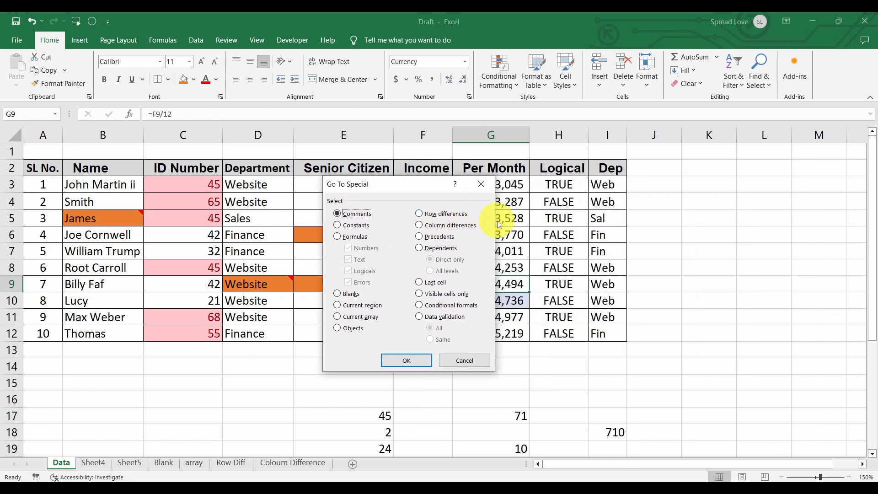